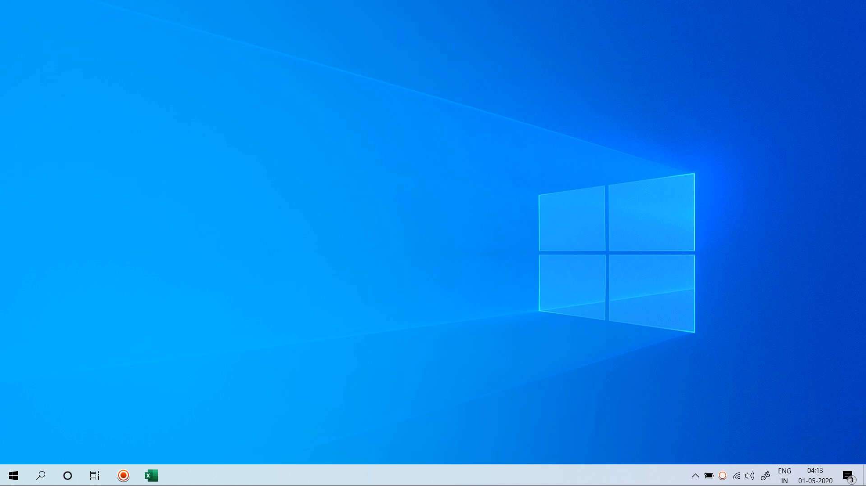
Step: Switch to the Book1 workbook and choose a different employee in the Sale Score V-1 drop-down to view the gauge
key("alt+Tab")
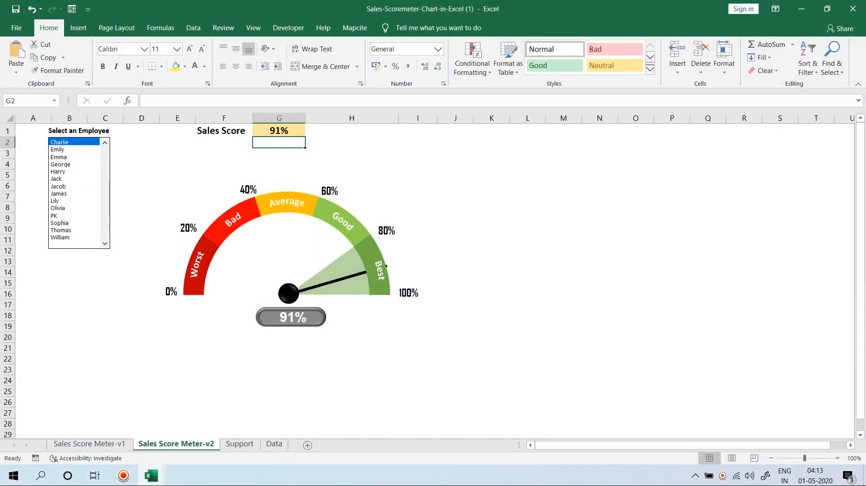
key("alt+Tab")
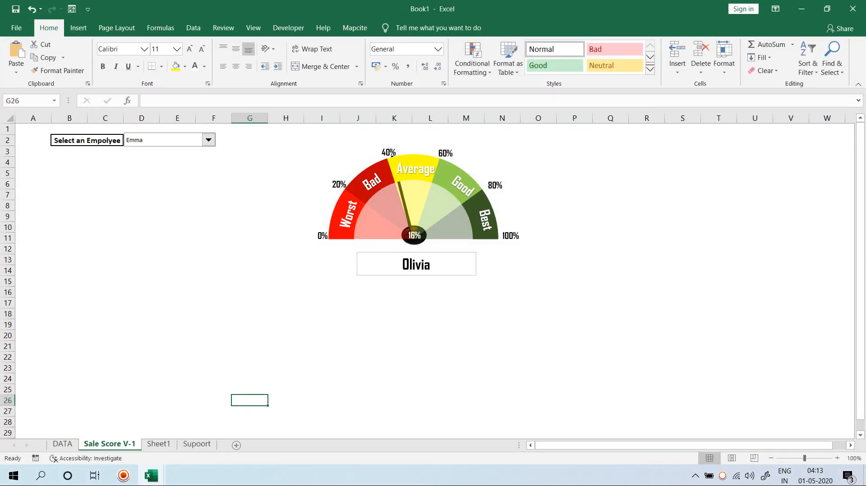
left_click(209, 140)
left_click(167, 204)
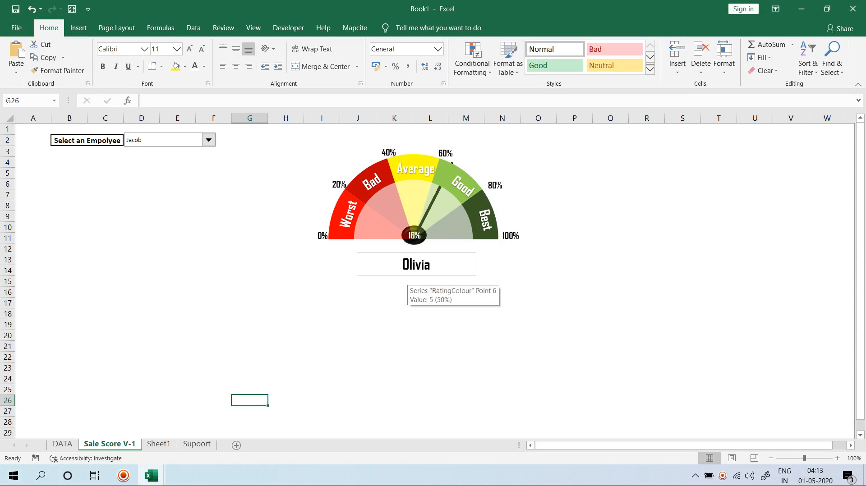
Step: In the Sales-Scoremeter-Chart-in-Excel (1) workbook, select two different employees in the list box to examine the gauge's response
key("alt+Tab")
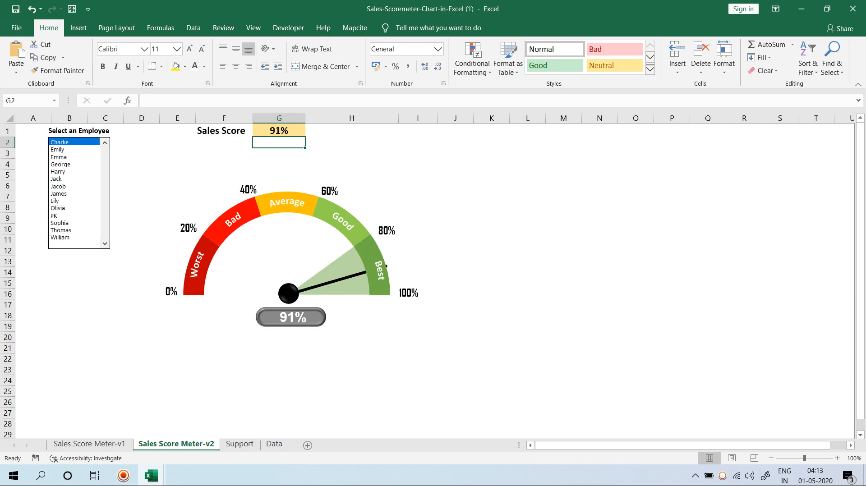
left_click(67, 194)
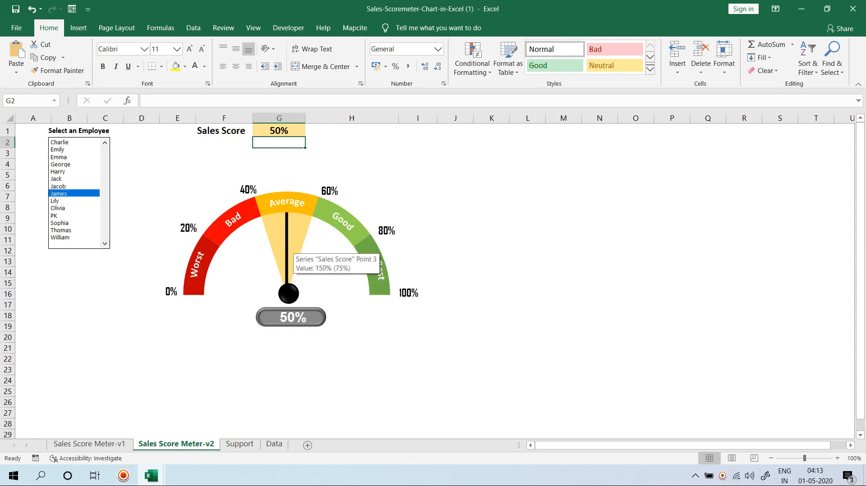
left_click(66, 150)
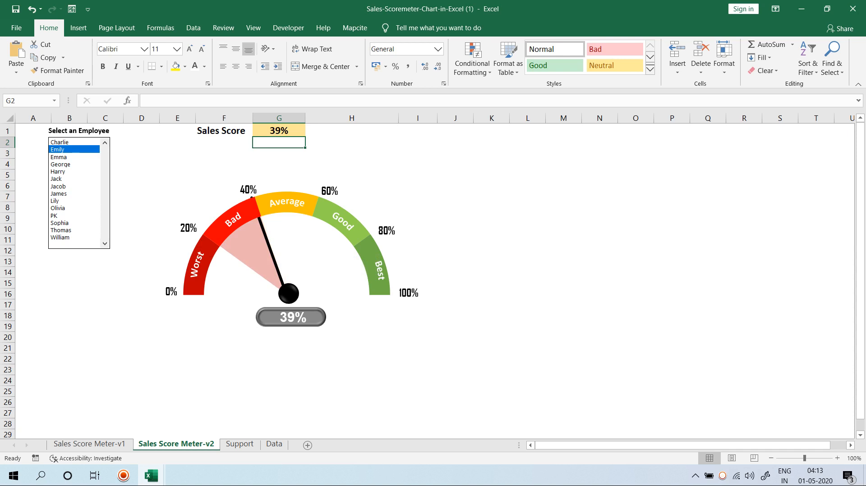
Step: Return to the Book1 workbook and rename Sheet1 to "Sale Score Meter V-2"
key("alt+Tab")
key("ctrl+Page_Down")
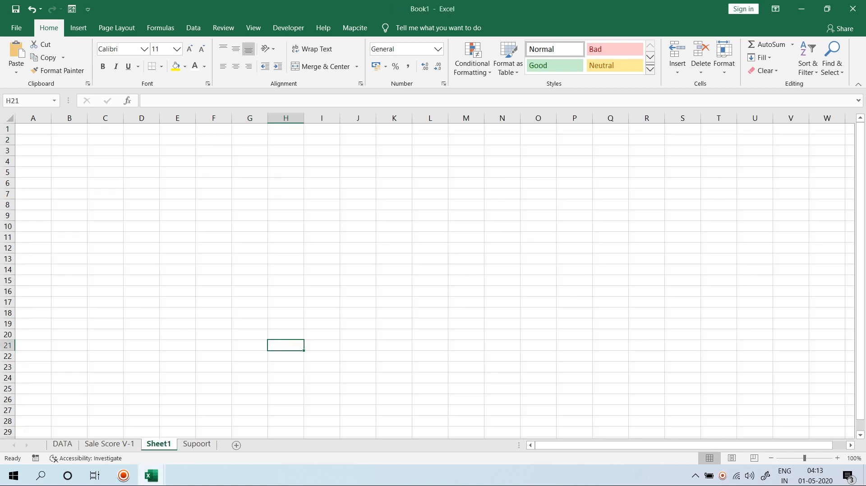
double_click(159, 445)
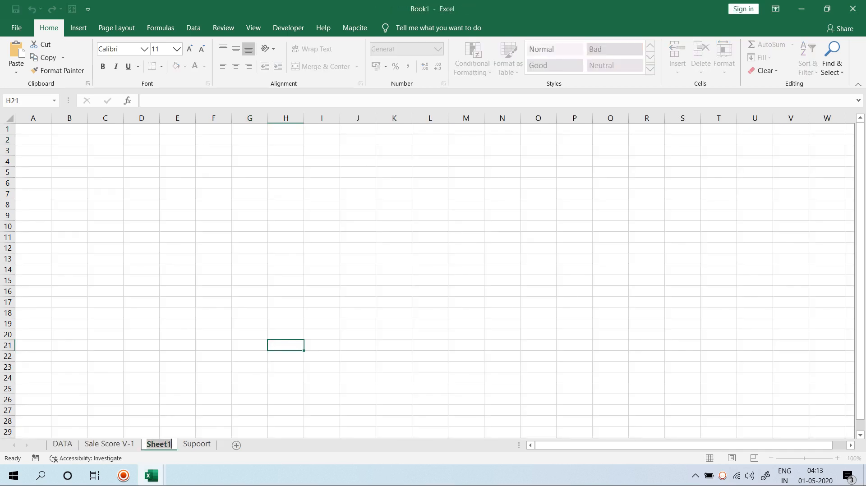
type("Sa")
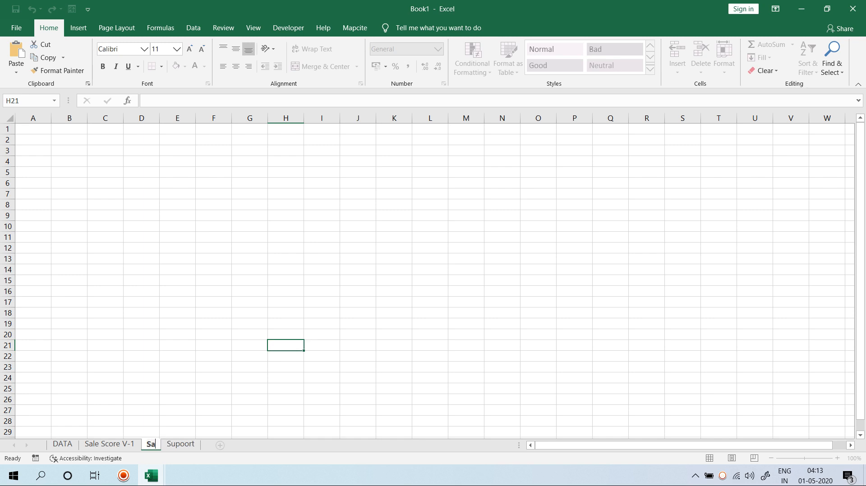
type("le Sc")
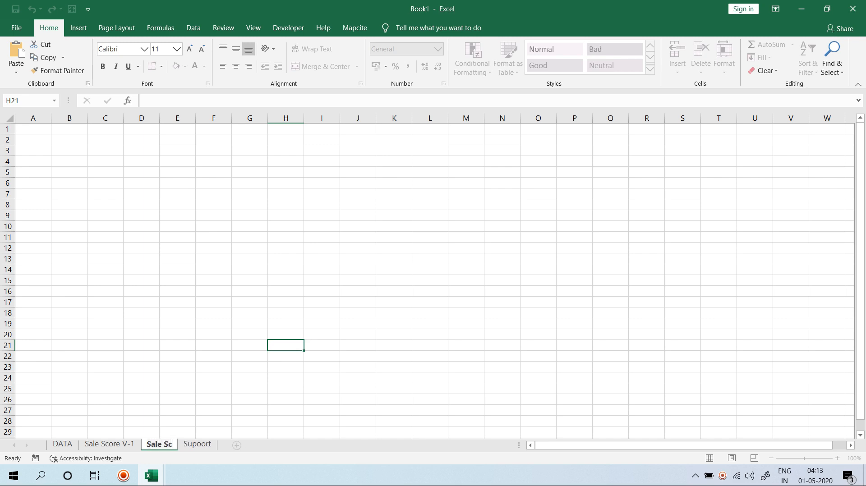
type("ore Meter V-2")
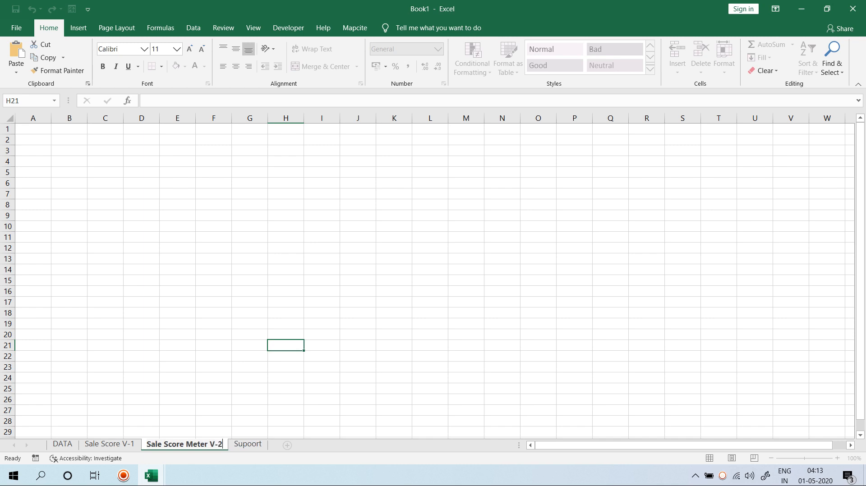
key("Return")
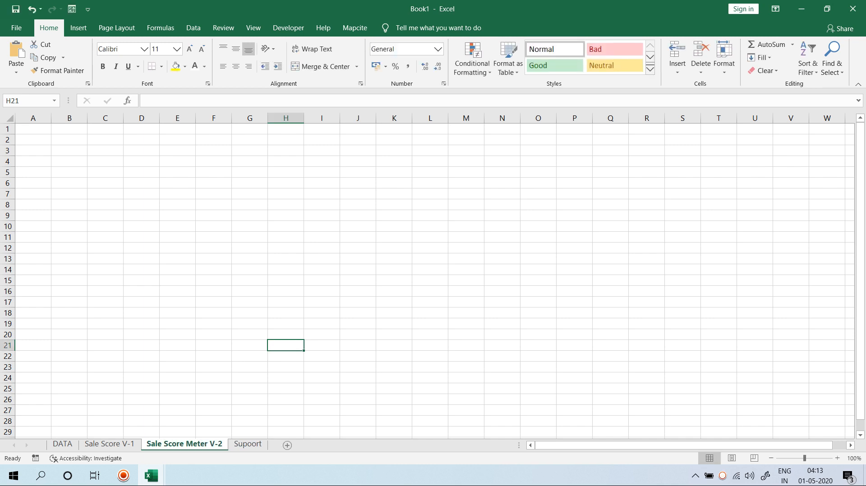
Step: Check the Developer entry in Excel's ribbon customization options and leave the settings unchanged
left_click(214, 183)
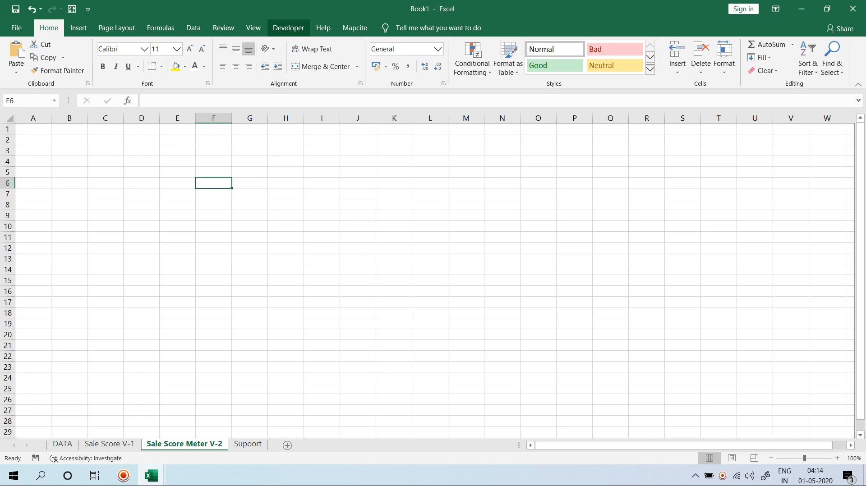
left_click(16, 28)
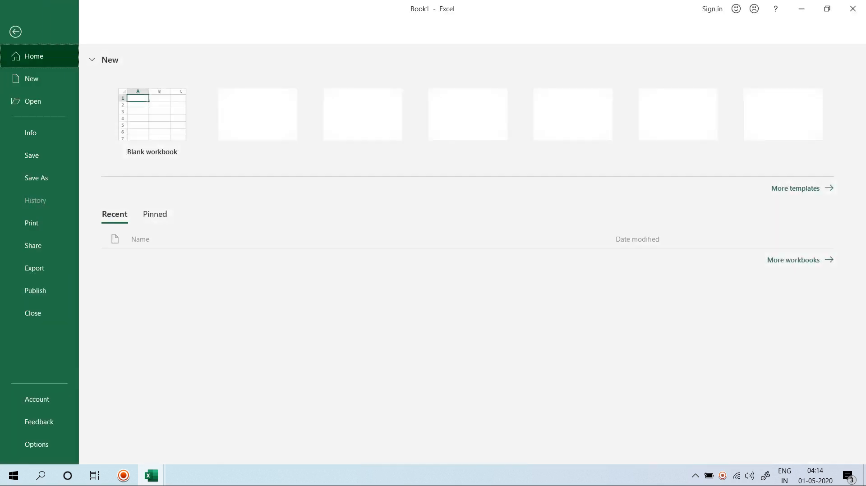
left_click(36, 444)
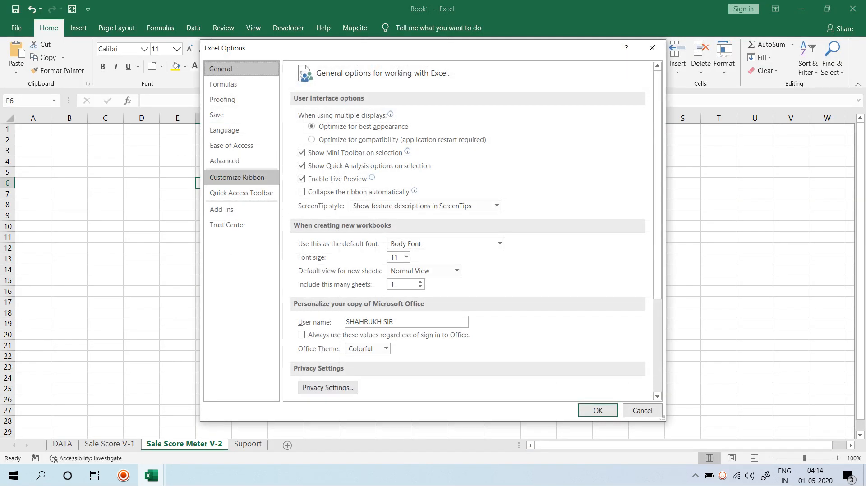
left_click(237, 177)
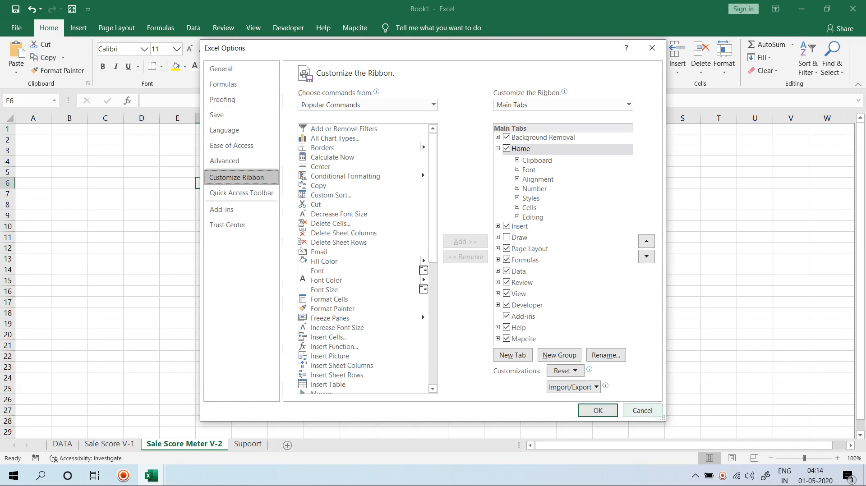
left_click(642, 410)
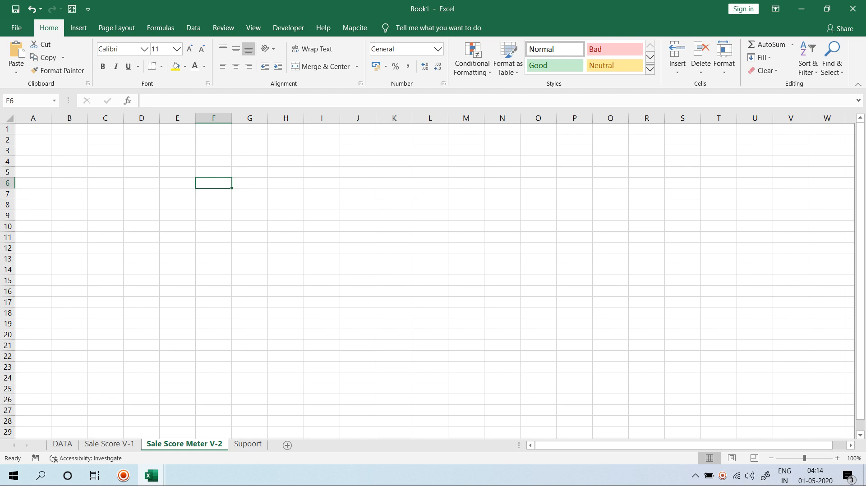
left_click(16, 27)
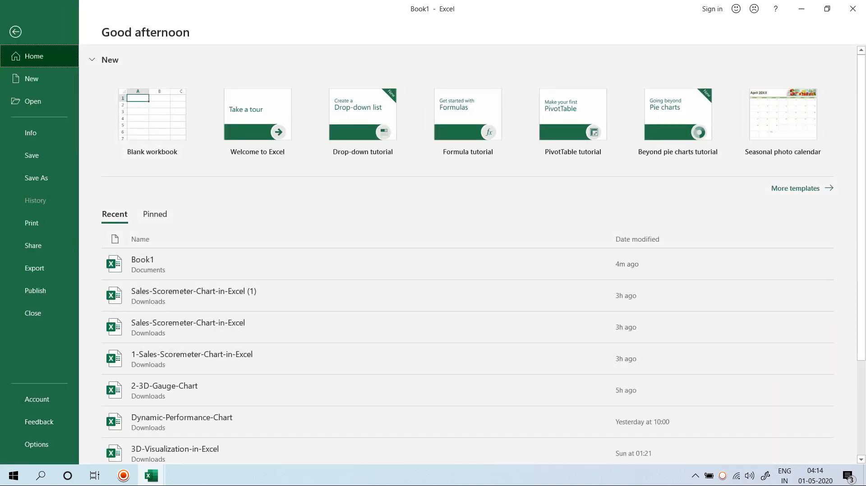
key("Escape")
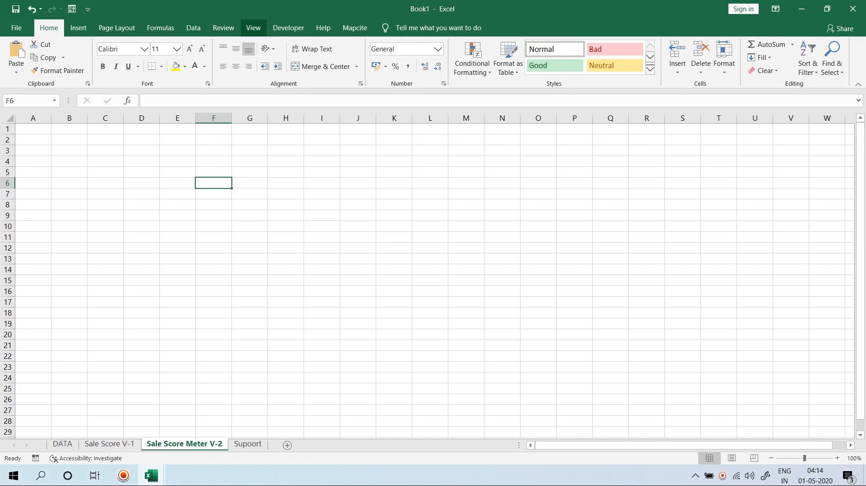
Step: Hide the gridlines on the Sale Score Meter V-2 sheet and enter the label "Select an Empolyee" in cell B2
left_click(253, 28)
left_click(128, 67)
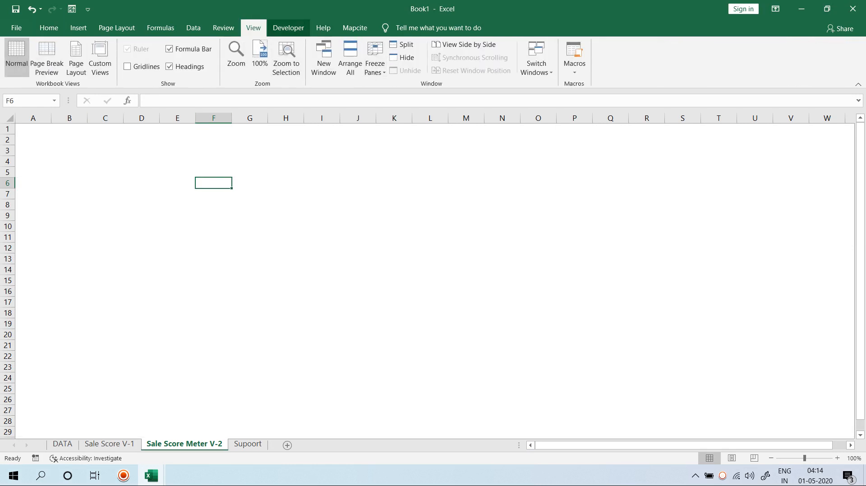
left_click(69, 140)
type("s")
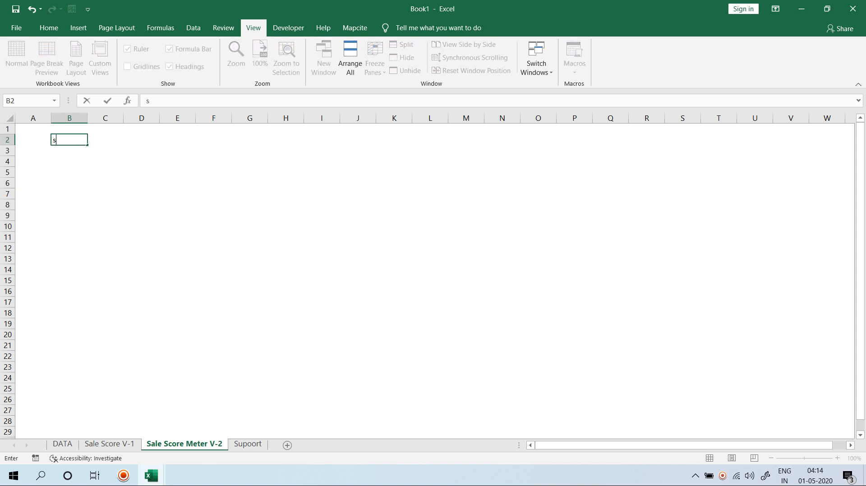
key("BackSpace")
type("Select")
type(" All")
key("BackSpace")
key("BackSpace")
key("BackSpace")
type("an Empolyee")
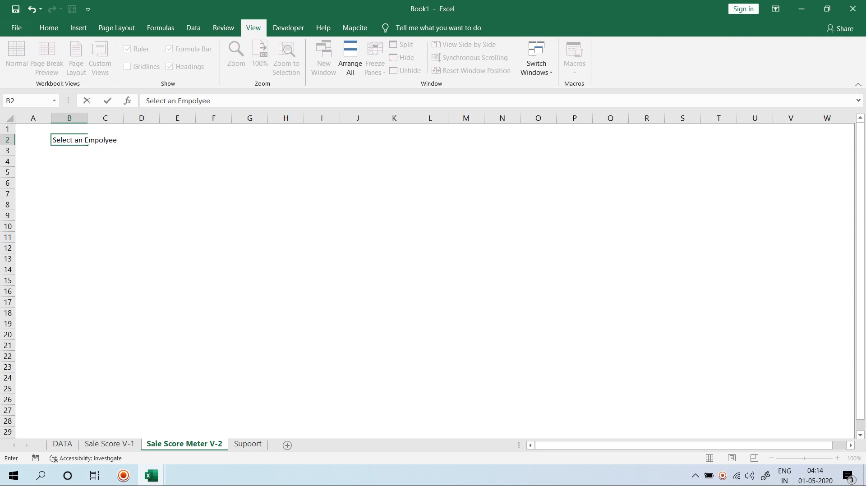
key("ctrl+Return")
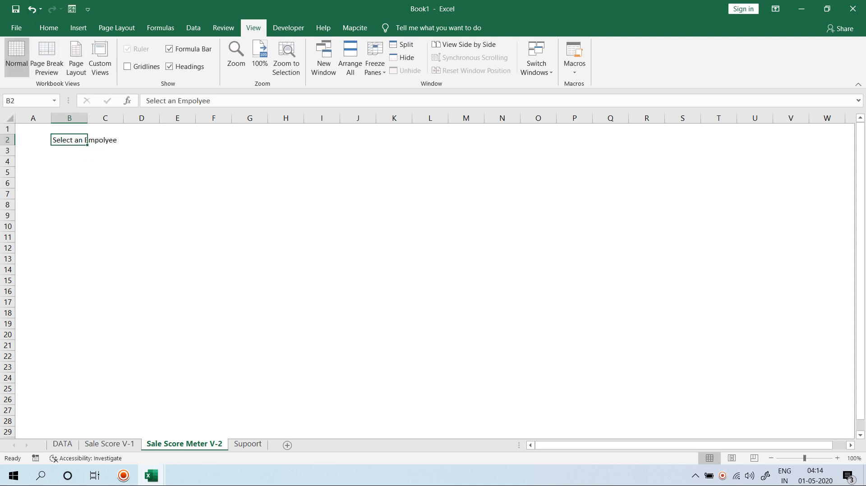
Step: Insert a form-control list box beside the employee label, spanning about columns D to F and rows 2 to 15
left_click_drag(141, 140, 217, 140)
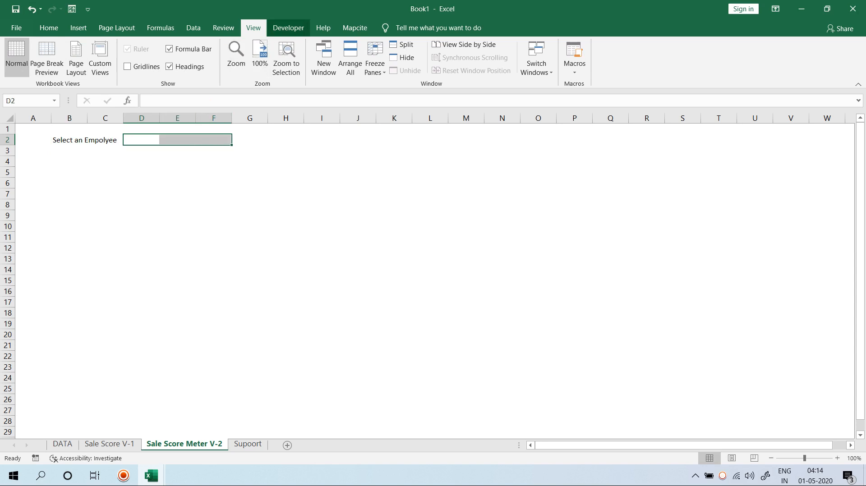
left_click(289, 28)
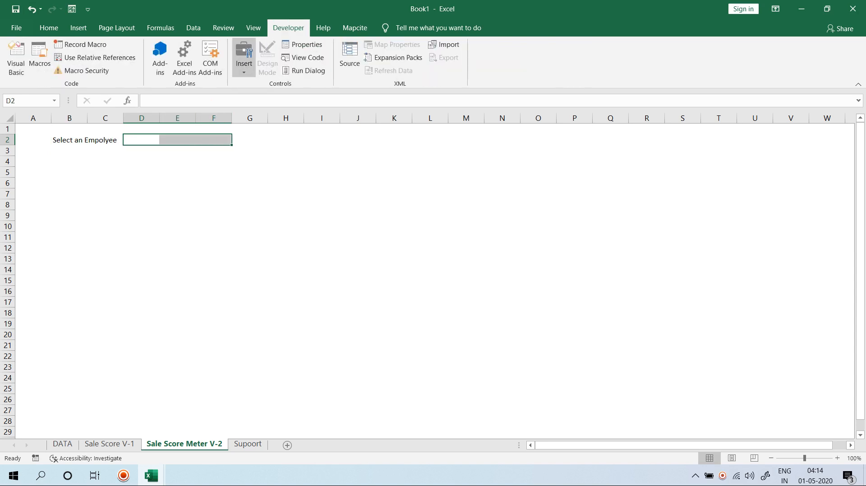
left_click(244, 56)
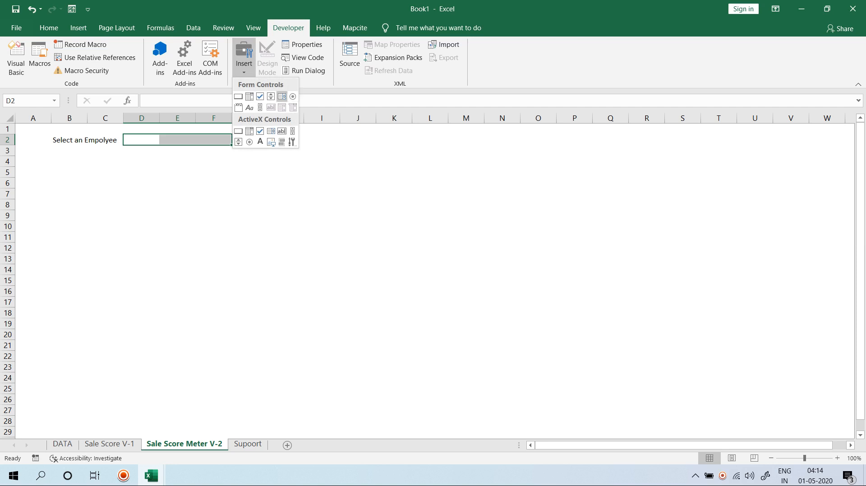
left_click(282, 96)
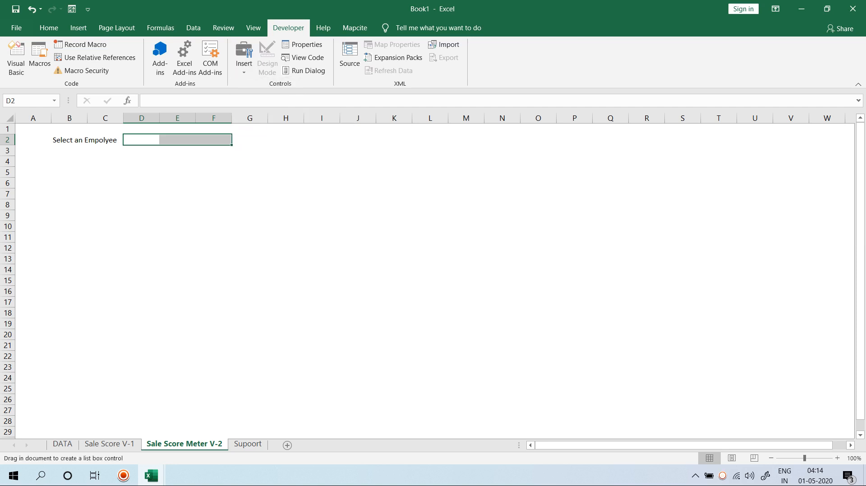
mouse_move(124, 134)
left_mouse_down()
mouse_move(143, 189)
mouse_move(201, 252)
mouse_move(214, 282)
left_mouse_up()
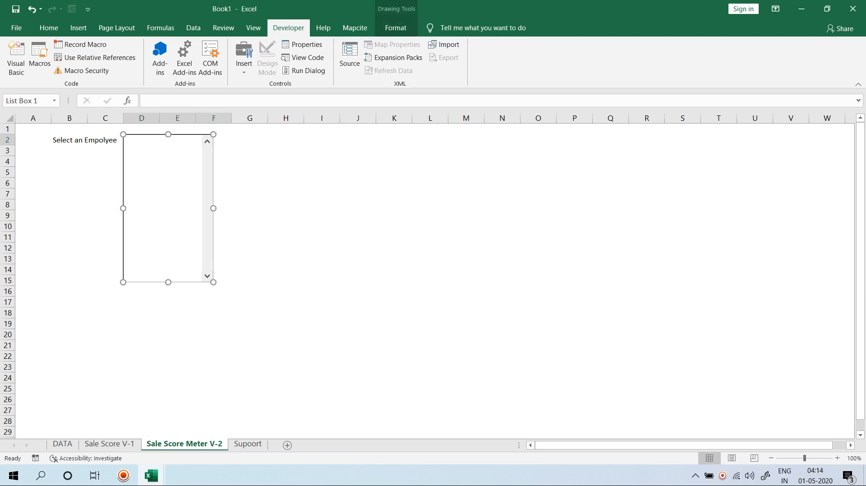
Step: Set the list box's input range to DATA!$A$1:$A$15 and turn on 3-D shading
right_click(198, 180)
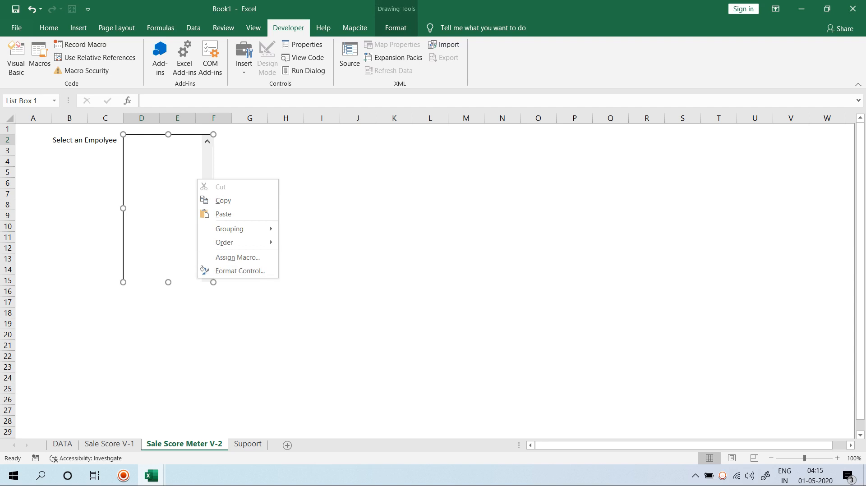
left_click(202, 270)
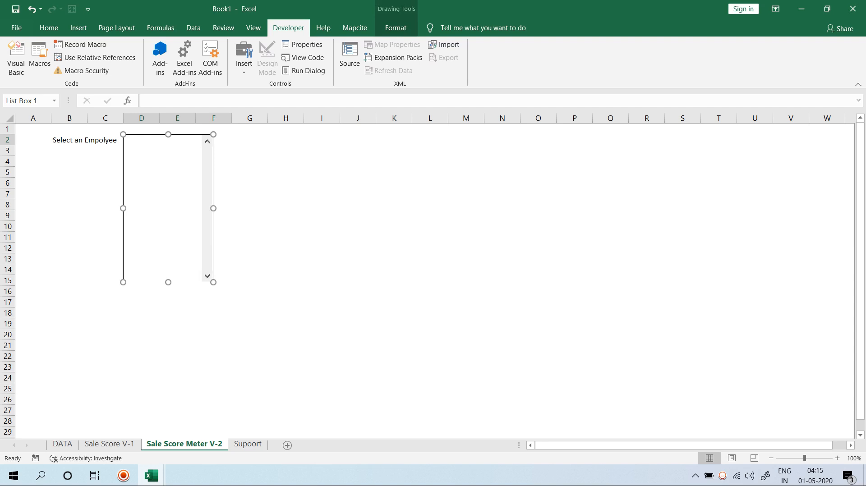
left_click(452, 117)
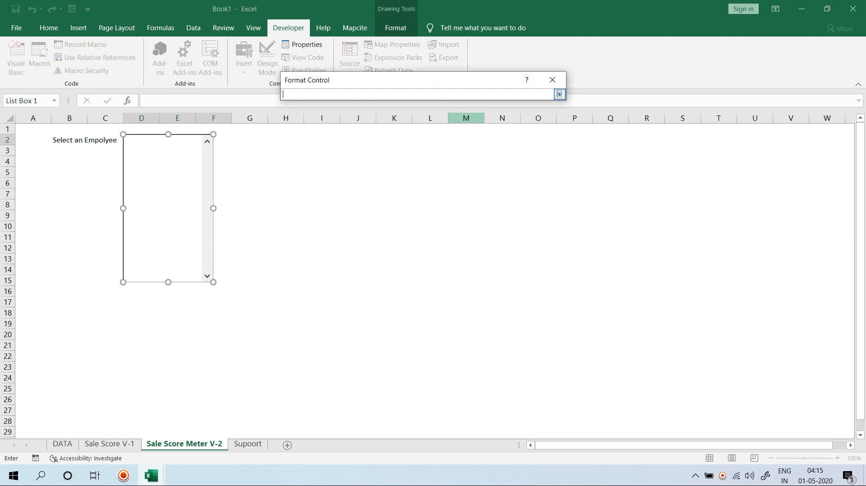
left_click(62, 444)
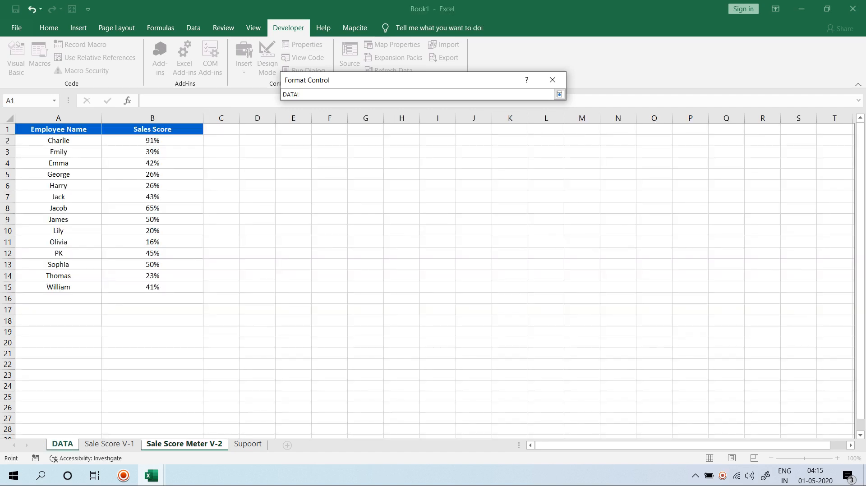
left_click_drag(58, 129, 94, 287)
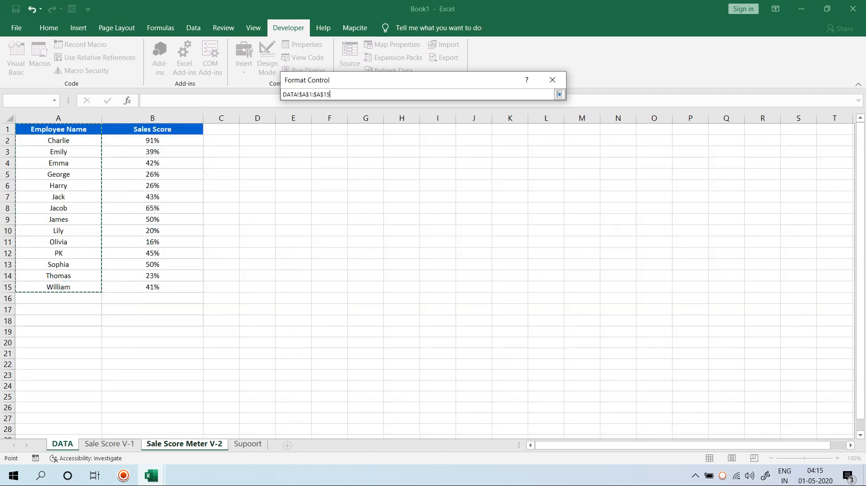
key("Return")
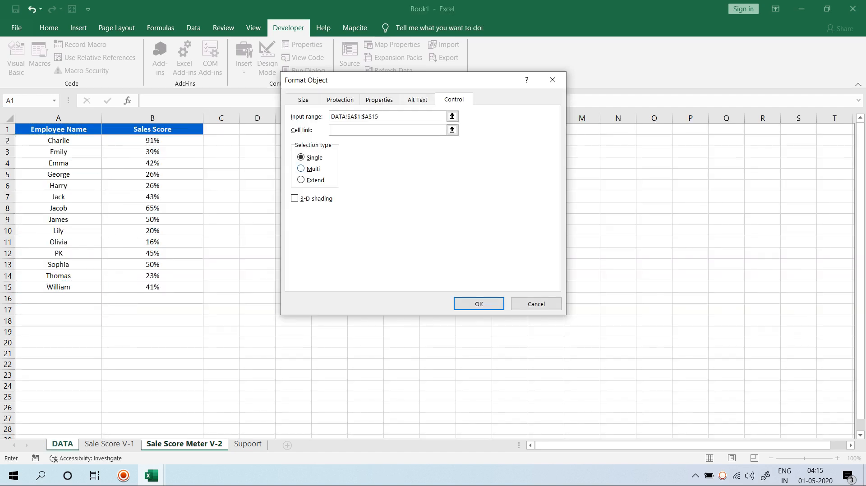
left_click(294, 199)
left_click(479, 304)
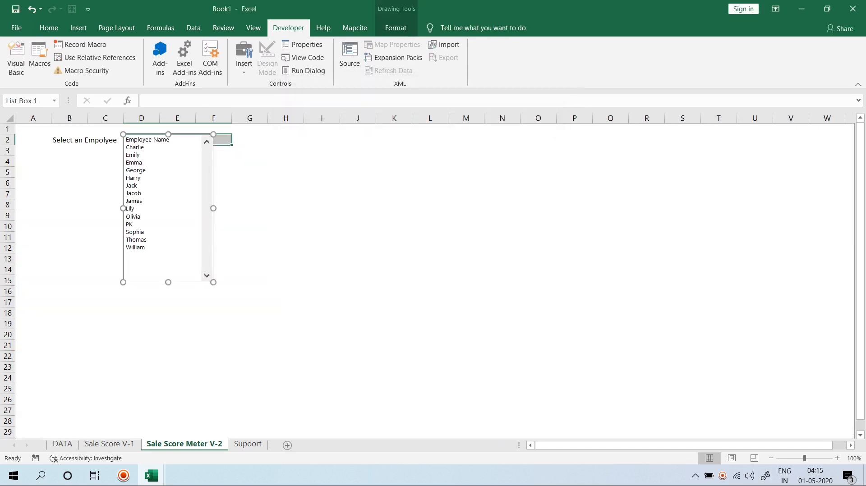
left_click(394, 259)
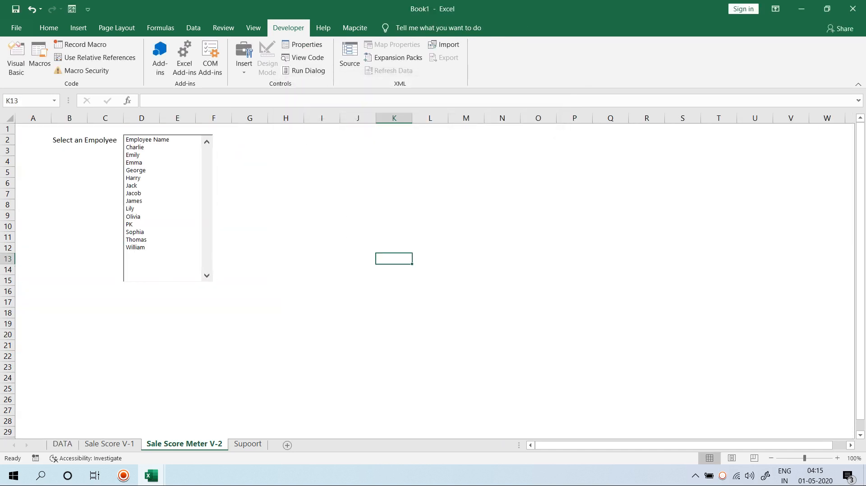
right_click(166, 170)
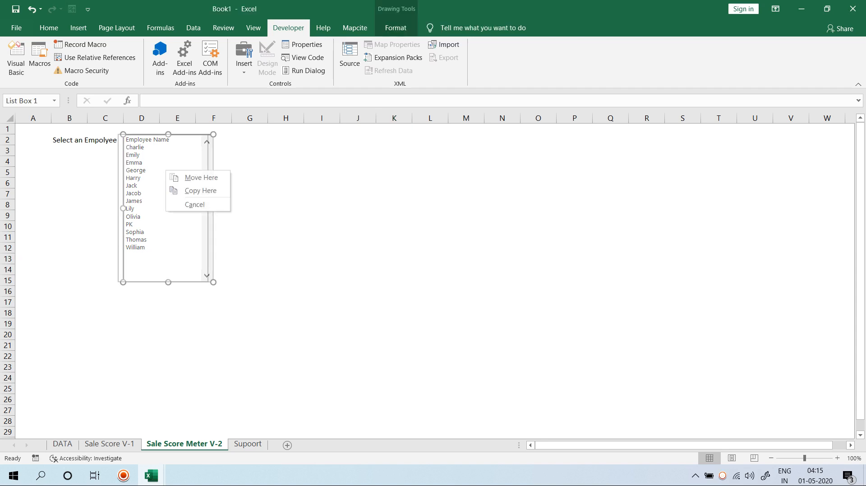
key("Escape")
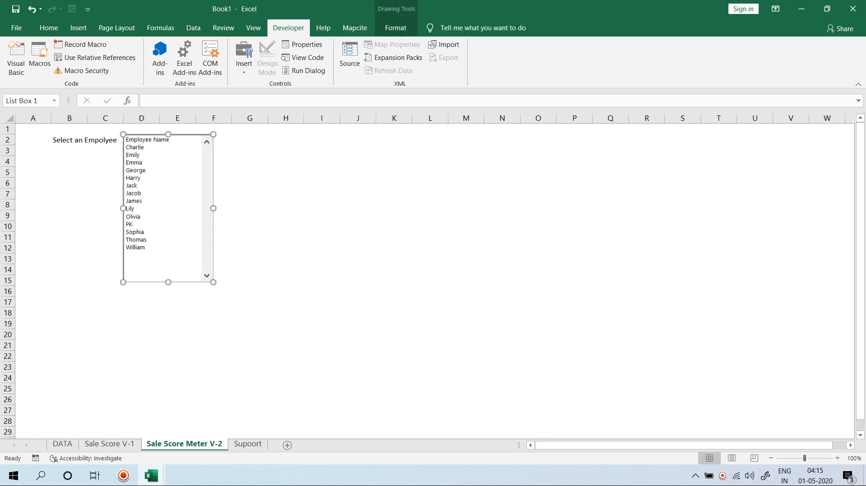
right_click(154, 163)
right_click(141, 152)
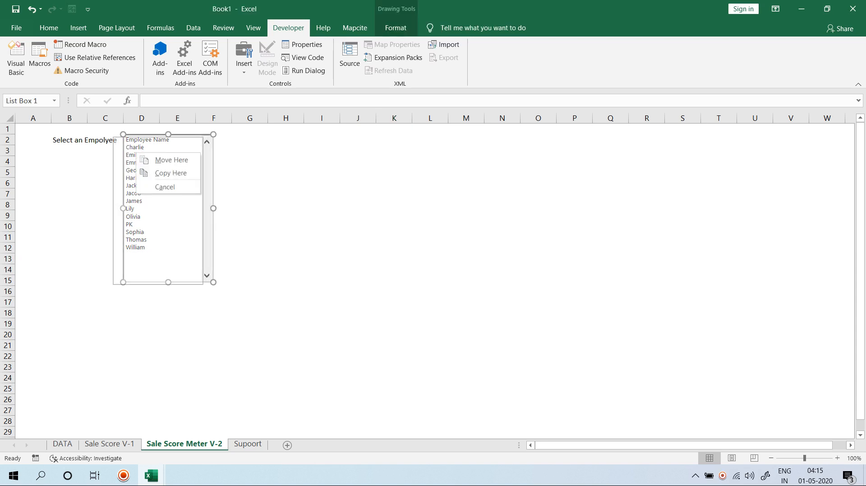
key("Escape")
right_click(197, 154)
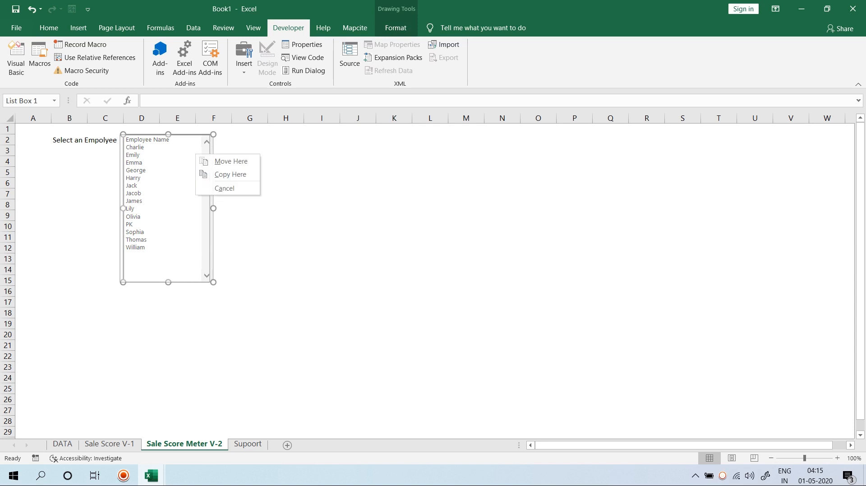
key("Escape")
Step: Set the list box's cell link to $A$17 on the same sheet and deselect the control
right_click(136, 160)
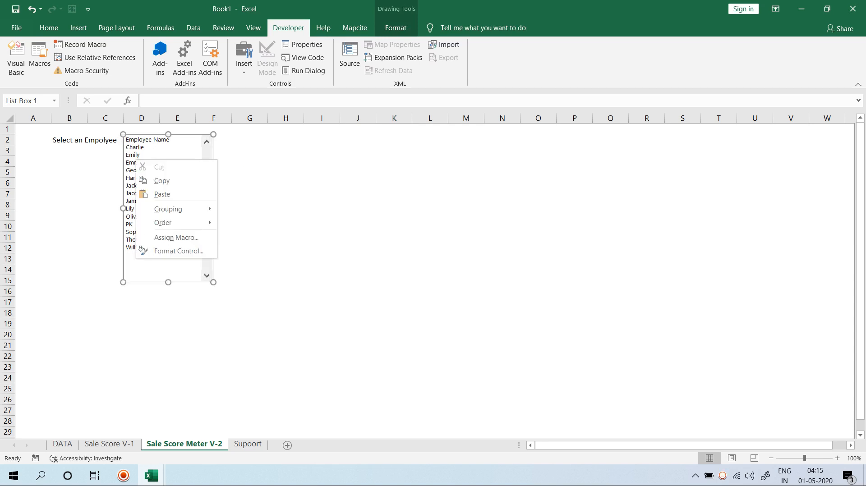
left_click(179, 251)
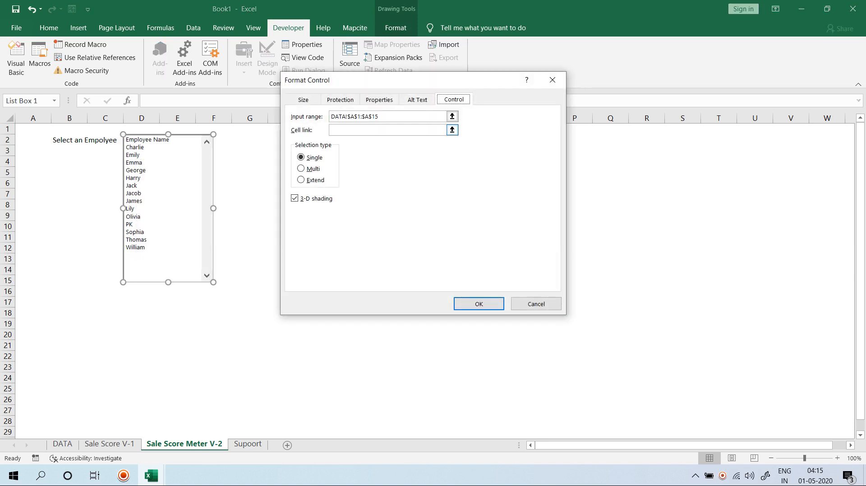
left_click(452, 130)
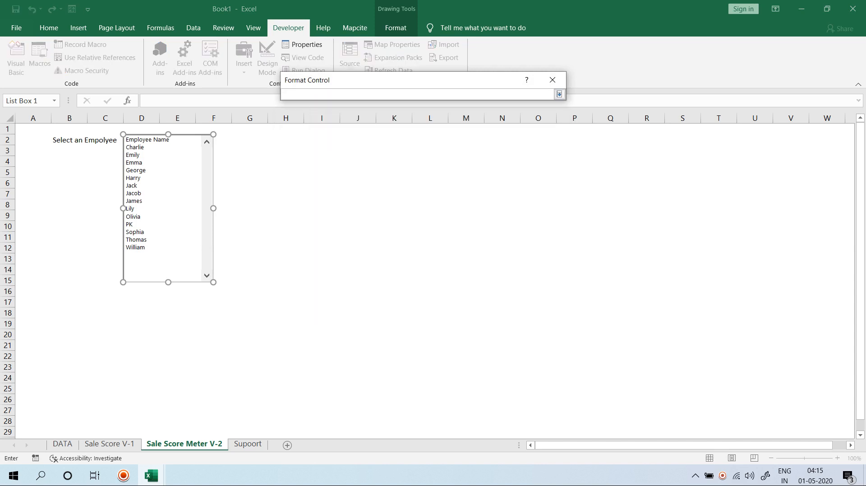
left_click(33, 303)
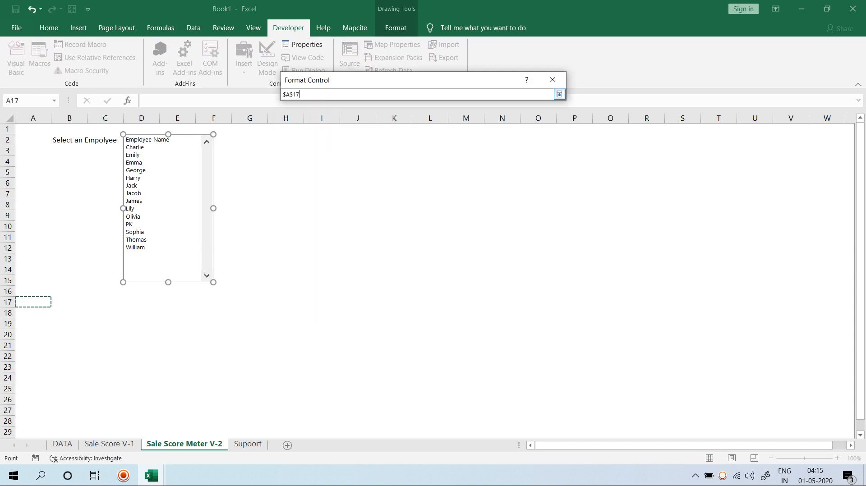
left_click(559, 94)
key("Return")
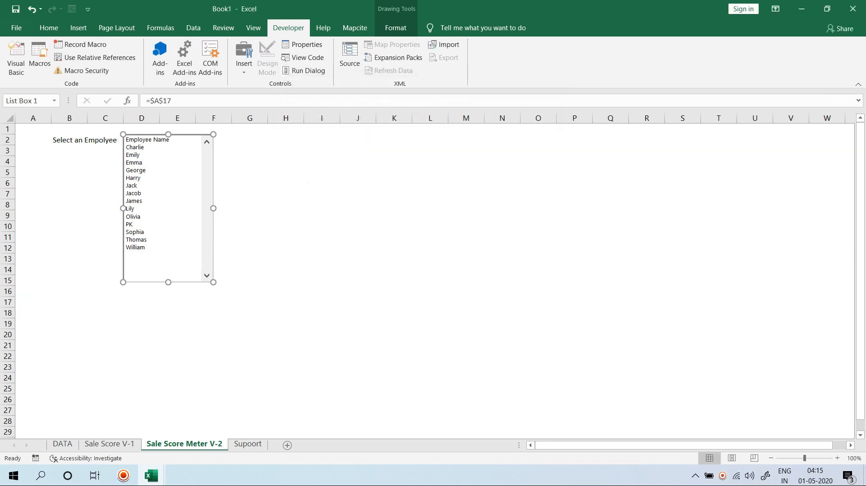
left_click(286, 172)
Step: Select three different employees in the list box to test the row number in linked cell A17
left_click(144, 170)
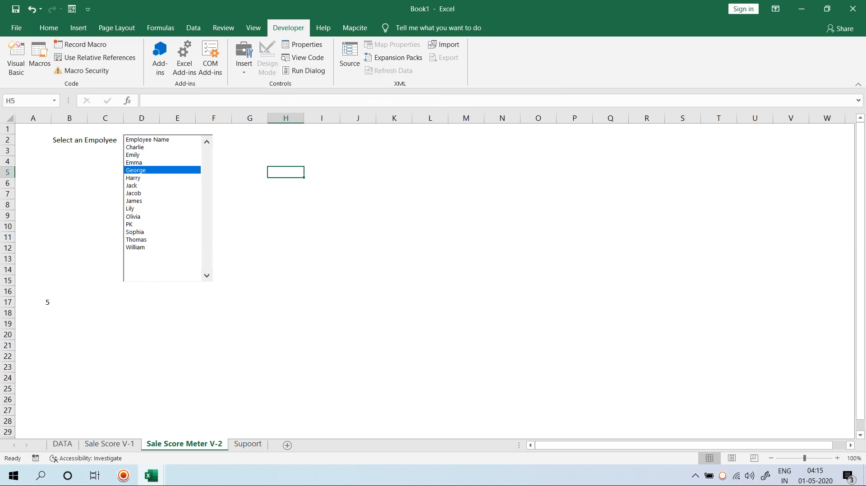
left_click(144, 155)
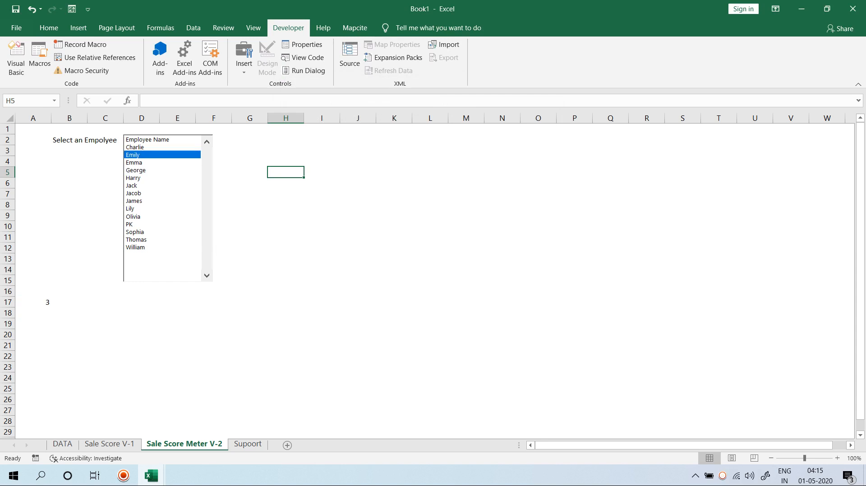
left_click(139, 240)
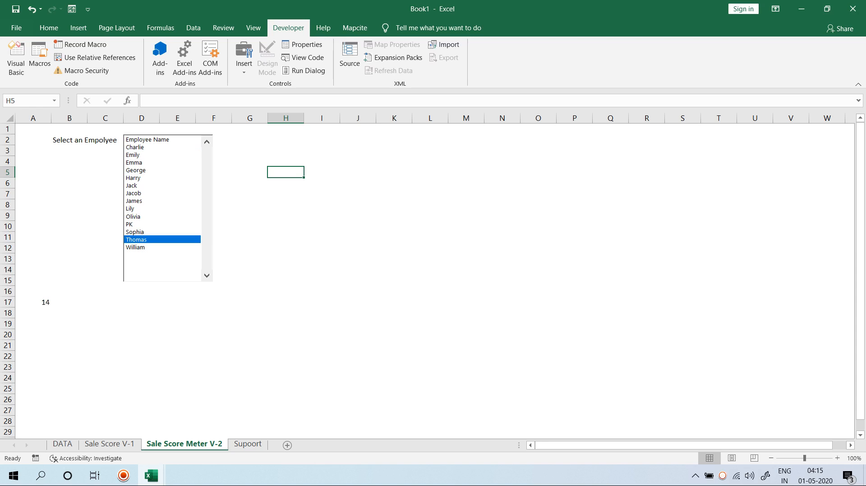
Step: Enter the label "Emp Row Num" in cell A16, above the linked cell
left_click(33, 292)
type("E")
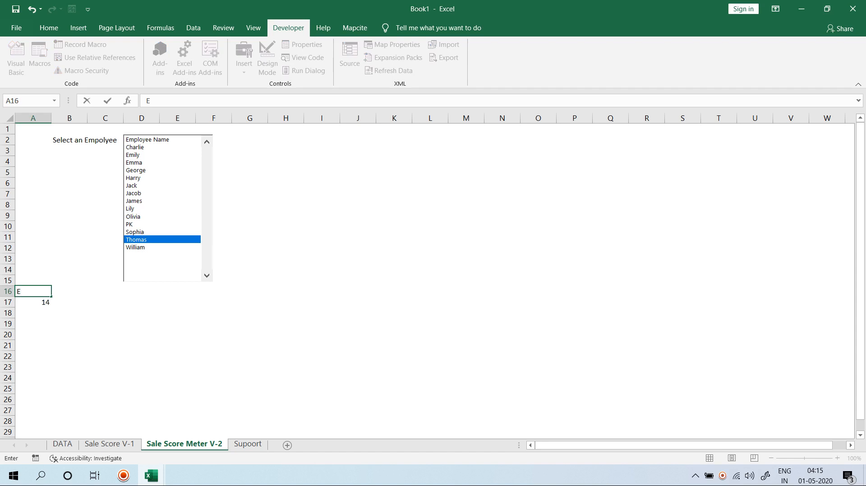
type("mp N")
key("BackSpace")
type("Row Num")
key("Return")
Step: Enter the label "Emp Name" in cell B19
key("Down")
key("Down")
key("Right")
type("E")
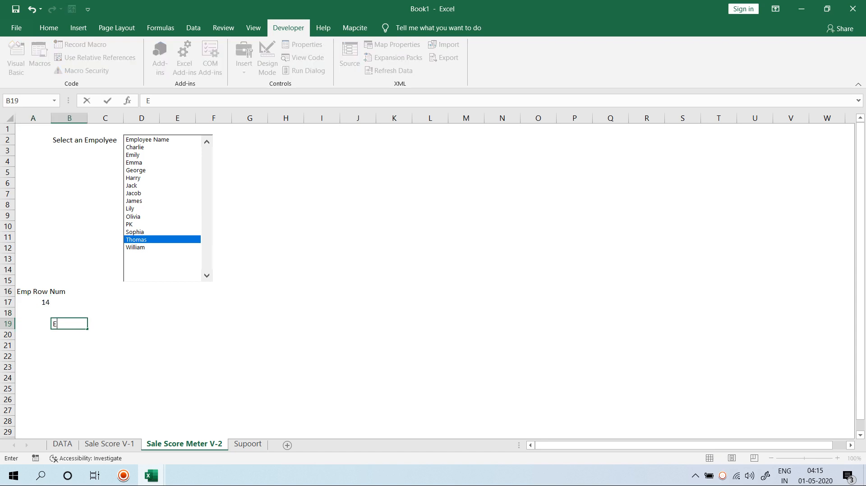
type("mp Name")
key("Return")
Step: Enter =INDEX(DATA!A:B,'Sale Score Meter V-2'!A17,1) in cell B21 to return the selected employee's name
key("Return")
type("=ind")
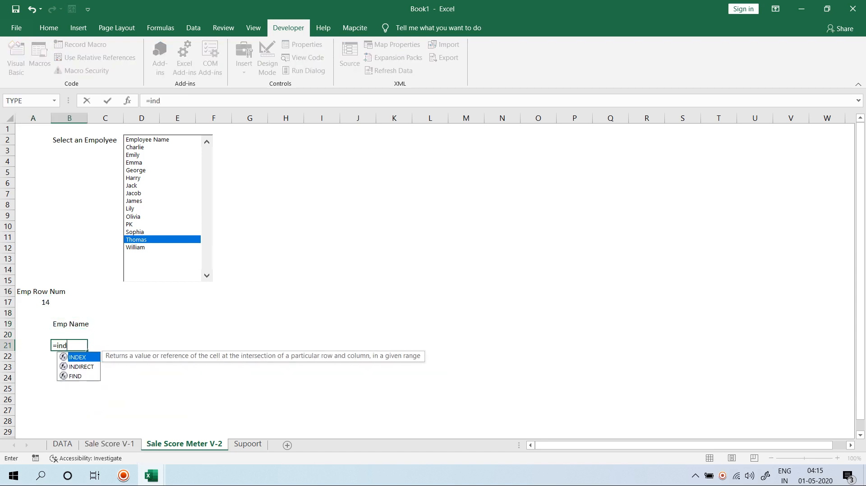
key("Tab")
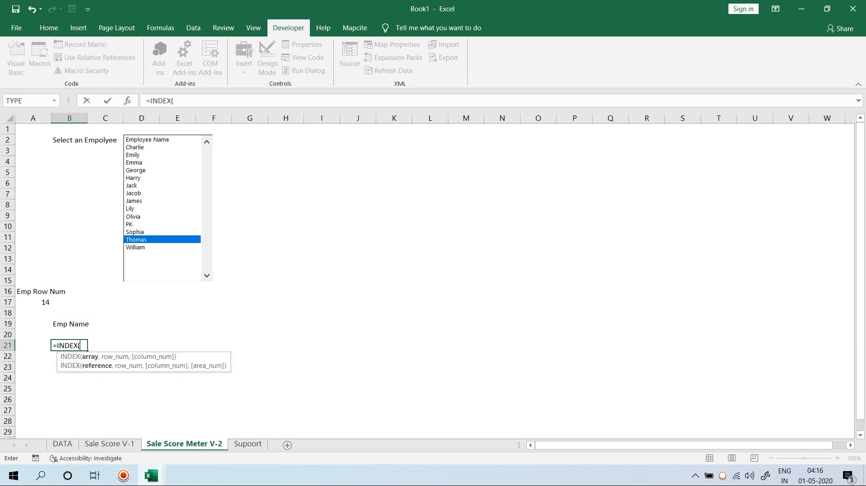
left_click(62, 444)
left_click_drag(58, 117, 152, 117)
type(",")
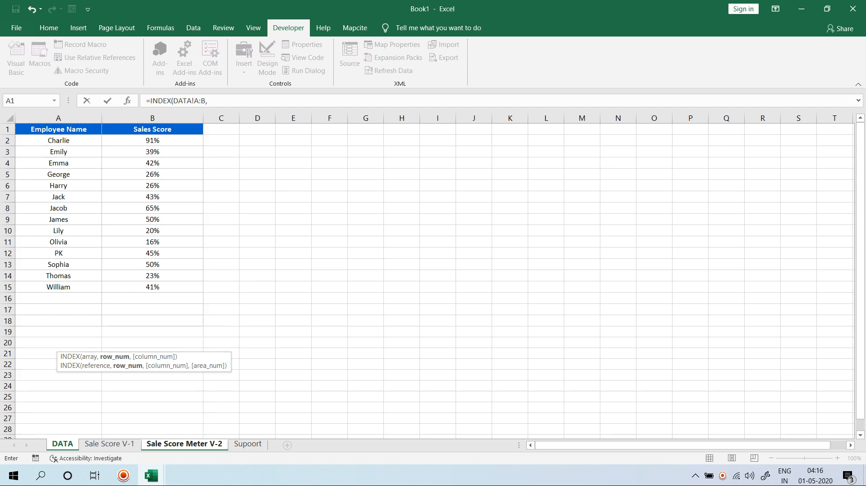
left_click(184, 444)
left_click(34, 302)
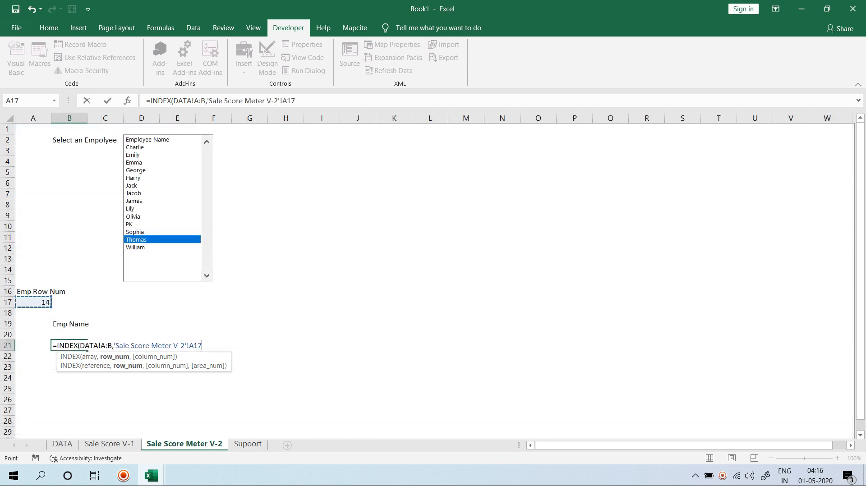
type(",1")
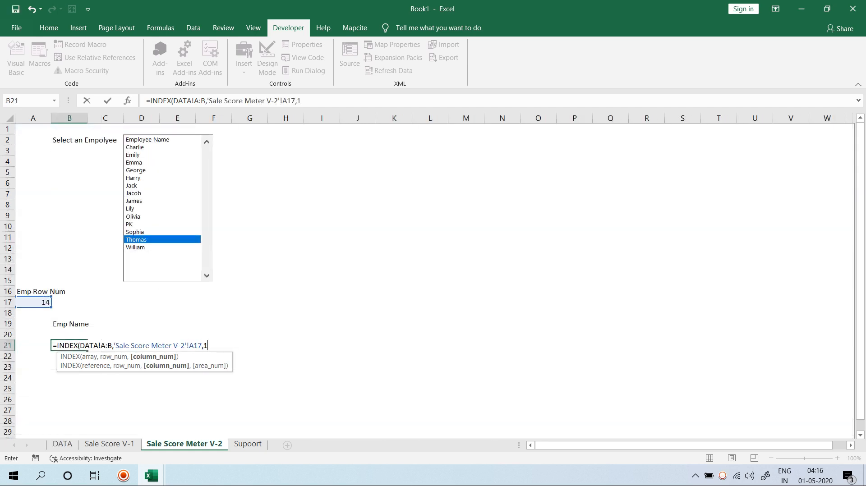
key("Return")
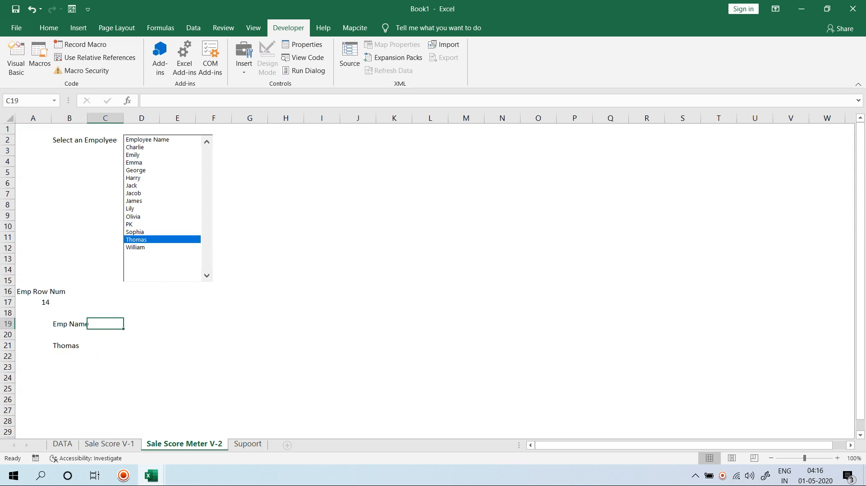
Step: Enter the label "Emp Sale" in cell C19, beside the employee name heading
type("Emp N")
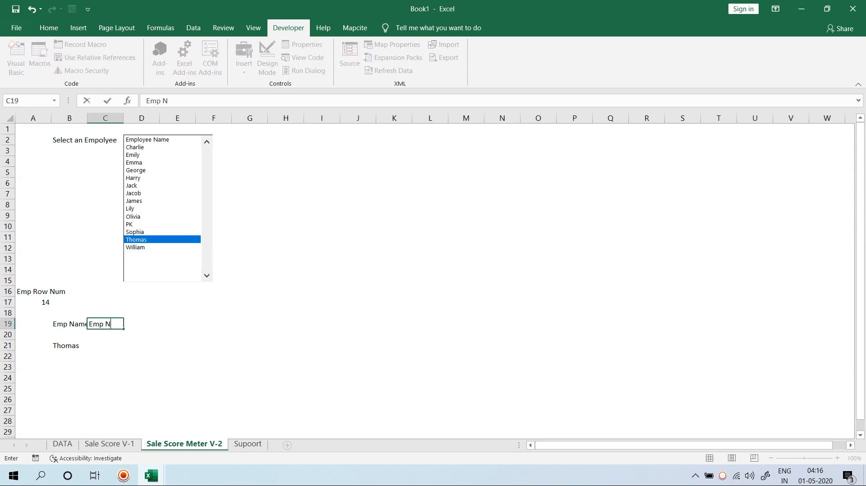
key("BackSpace")
type("Sale")
key("Return")
Step: Enter =INDEX(DATA!A:B,'Sale Score Meter V-2'!A17,2) in cell C21 to return the selected employee's sales score
key("Return")
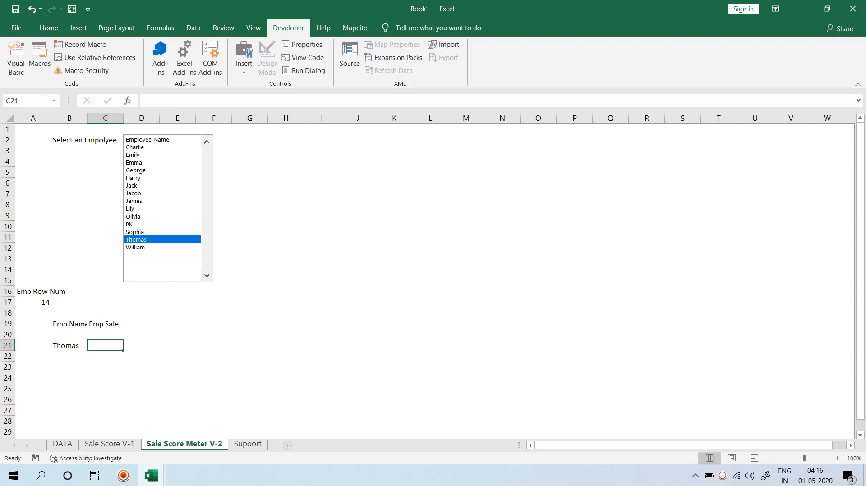
type("=INDEX(")
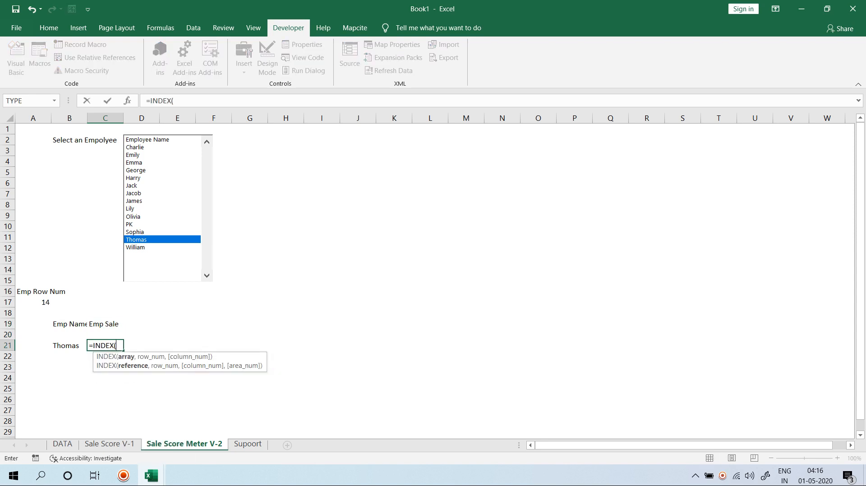
key("ctrl+Page_Up")
key("ctrl+Page_Up")
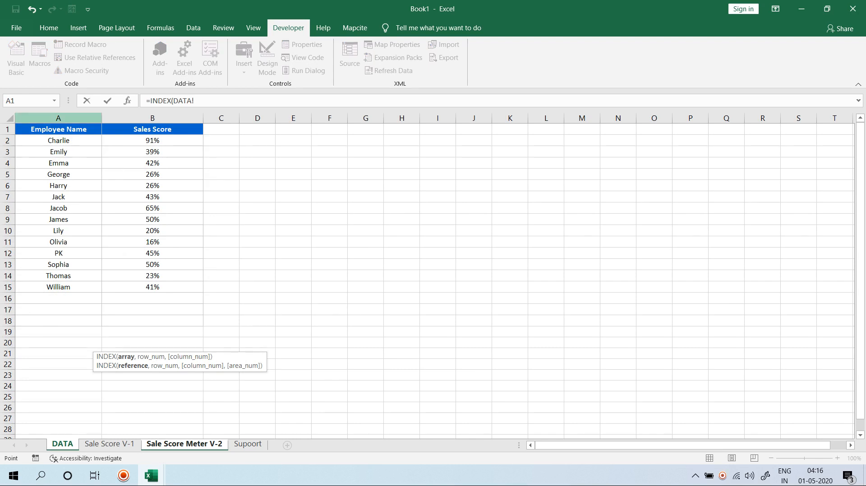
type("A:B,")
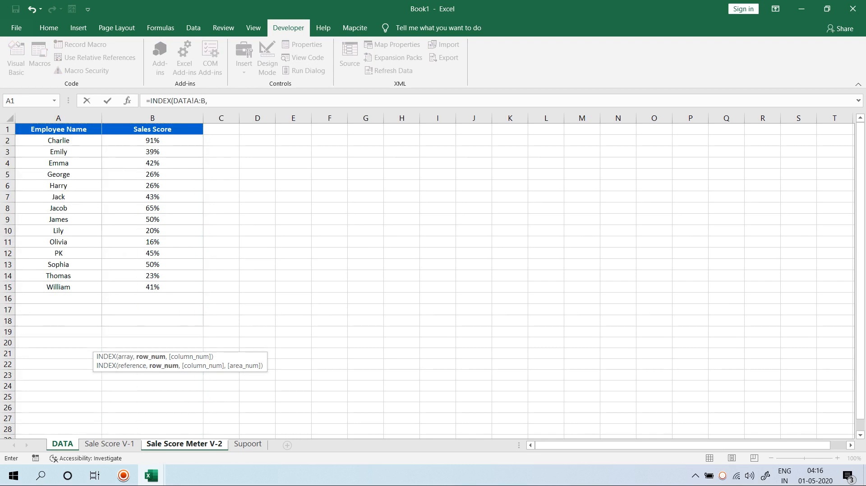
key("ctrl+Page_Down")
key("ctrl+Page_Down")
left_click(33, 292)
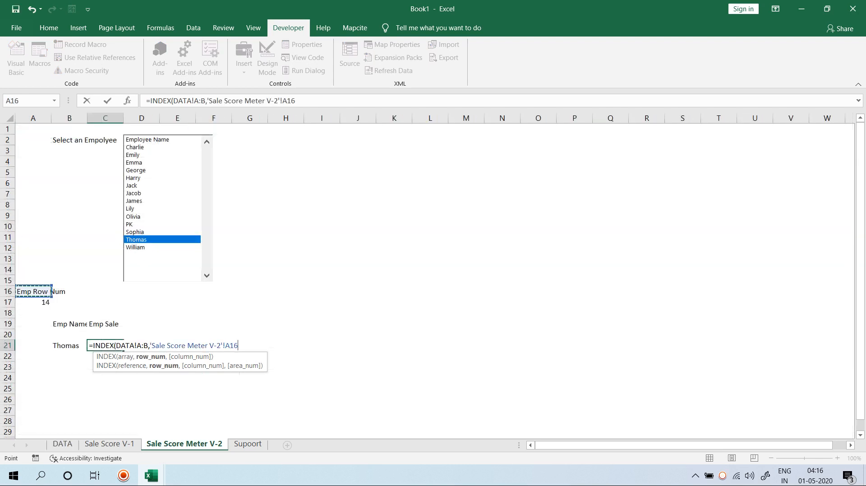
left_click(33, 303)
type(",")
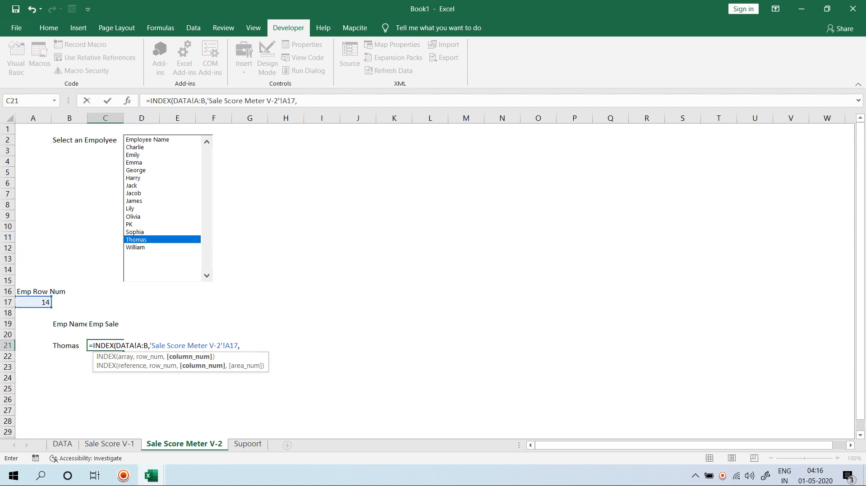
type("2)")
key("Return")
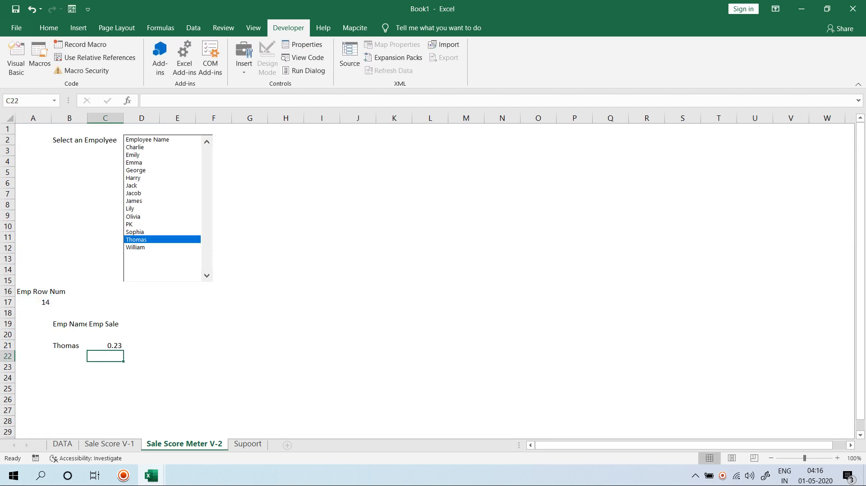
Step: Format the sales score in cell C21 as a percentage
left_click(105, 346)
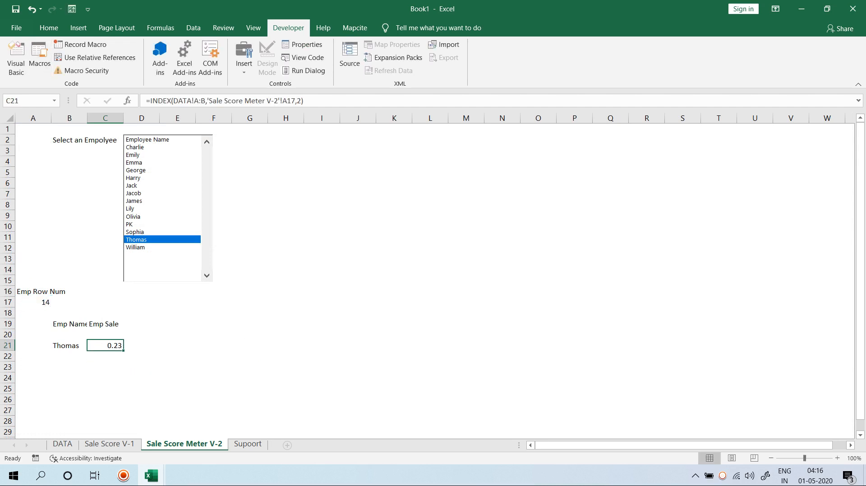
left_click(48, 27)
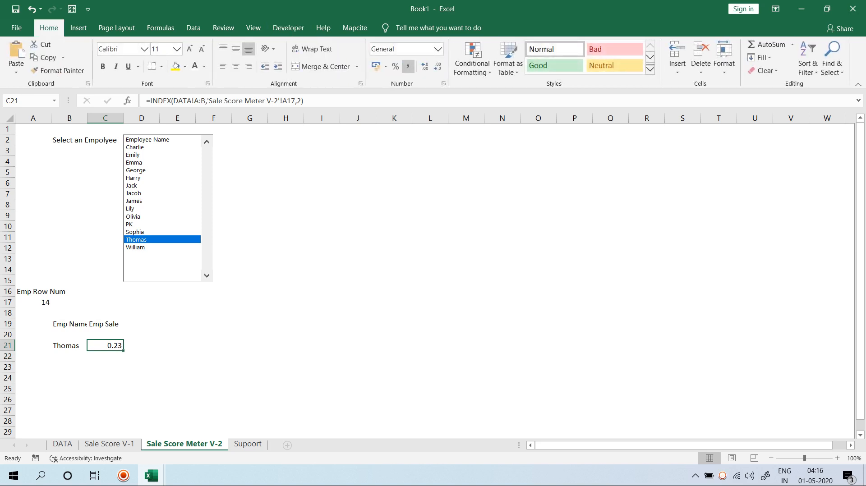
left_click(395, 66)
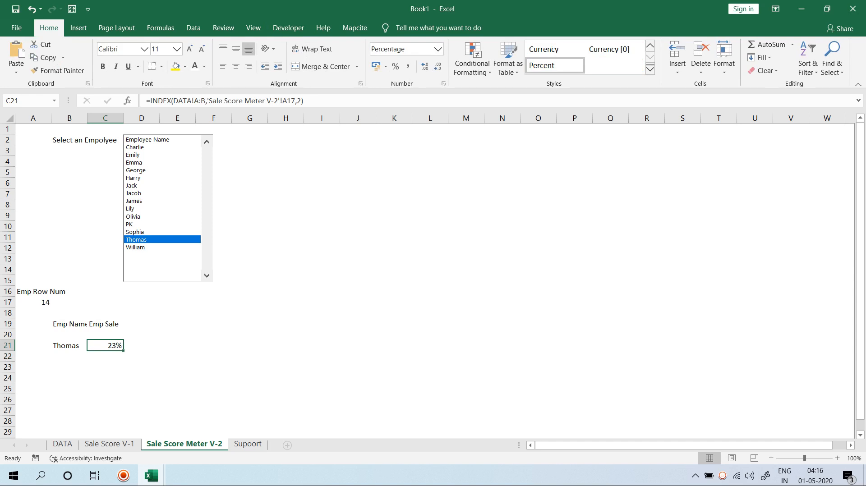
Step: Select several employees in the list box to test the name and score formulas in B21 and C21
left_click(149, 154)
left_click(149, 177)
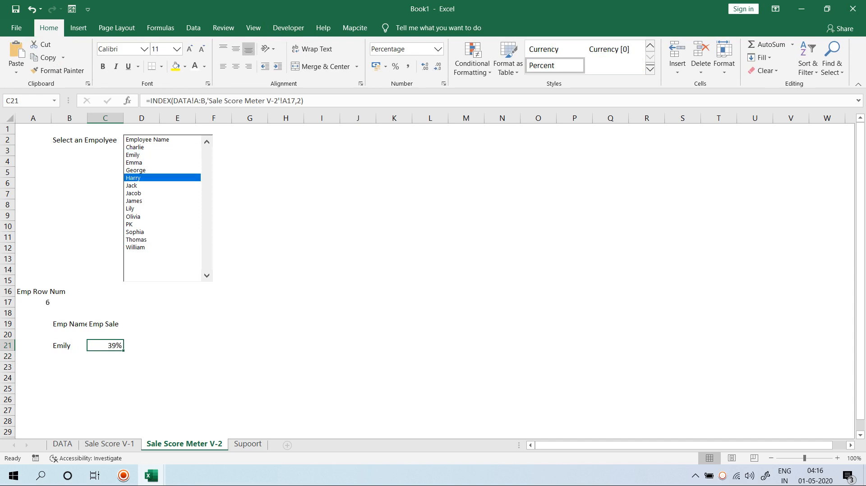
left_click(149, 217)
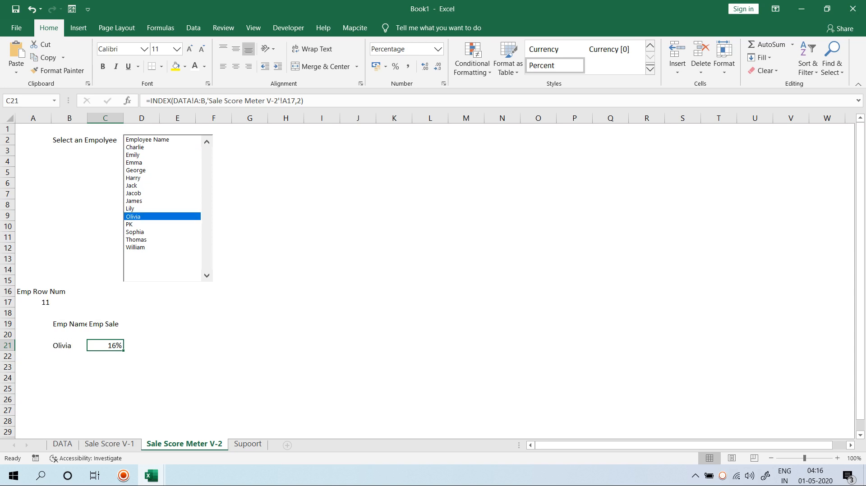
Step: Enter the label "Emp Sale" in cell B24 to start the chart data table
left_click(70, 378)
type("S")
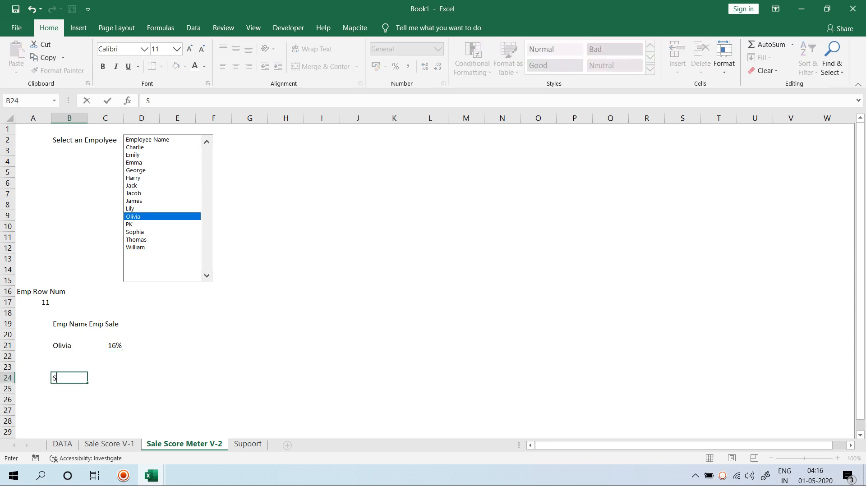
type("ale")
key("BackSpace")
key("BackSpace")
key("BackSpace")
key("BackSpace")
type("Emp Sale")
key("Return")
Step: Enter =C21 in cell B25 to link the selected employee's sales score
type("=")
key("Up")
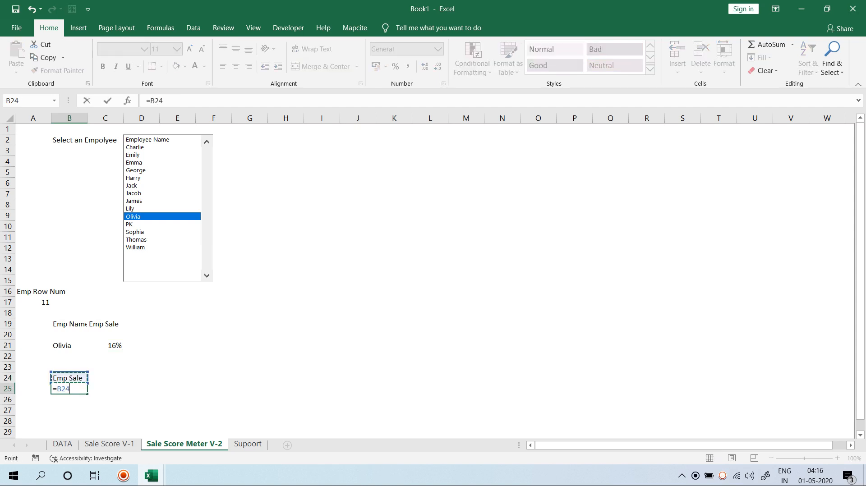
key("Up")
key("Up")
key("Up")
key("Right")
key("Return")
Step: Enter the label "Needle" in cell C24 and the value 10% in C25
key("Up")
key("Up")
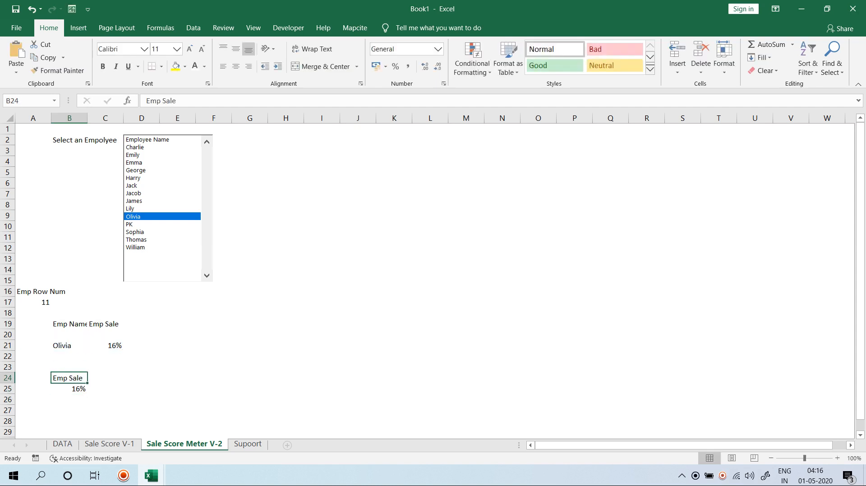
key("Right")
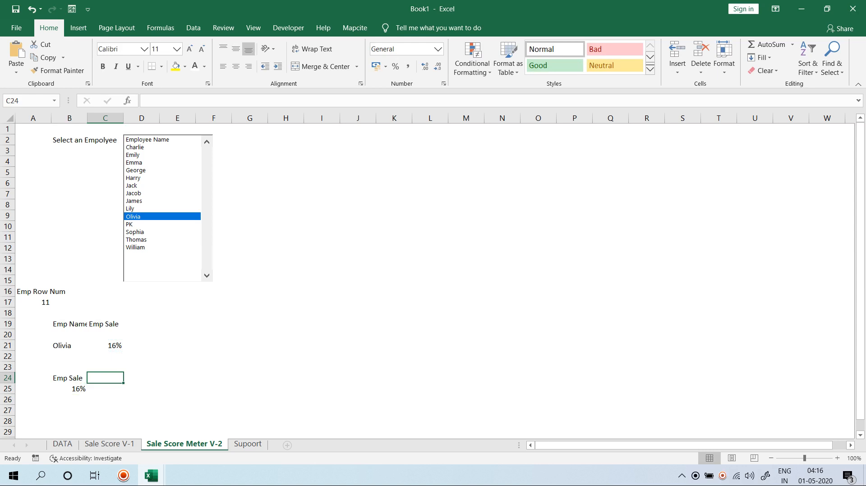
type("Needle")
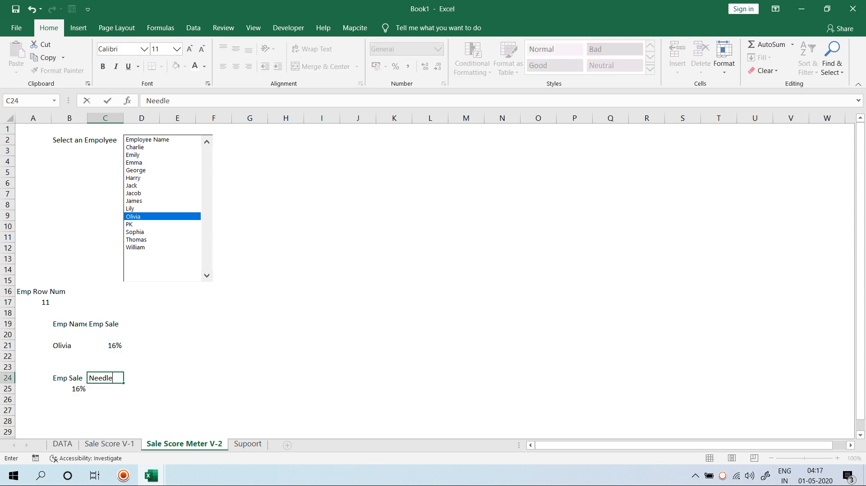
key("Return")
type("10%")
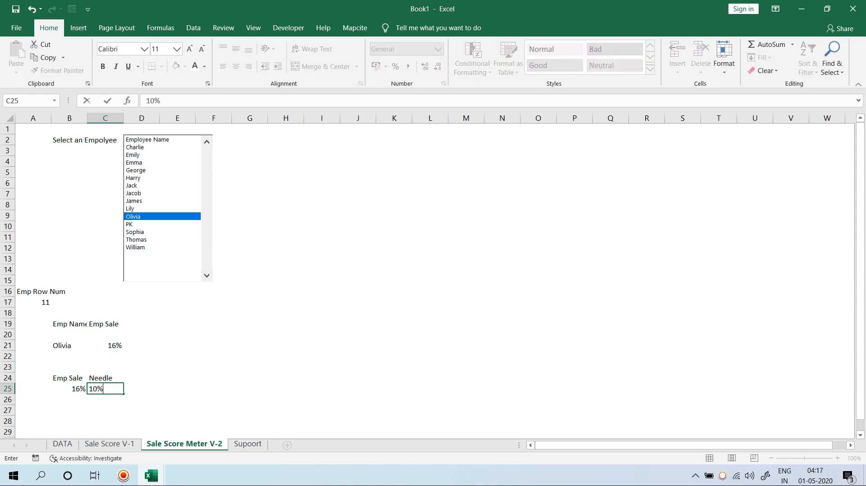
key("Return")
Step: Enter the label "Blank" in cell D24 and the formula =1-B25 in D25
key("Up")
key("Right")
key("Up")
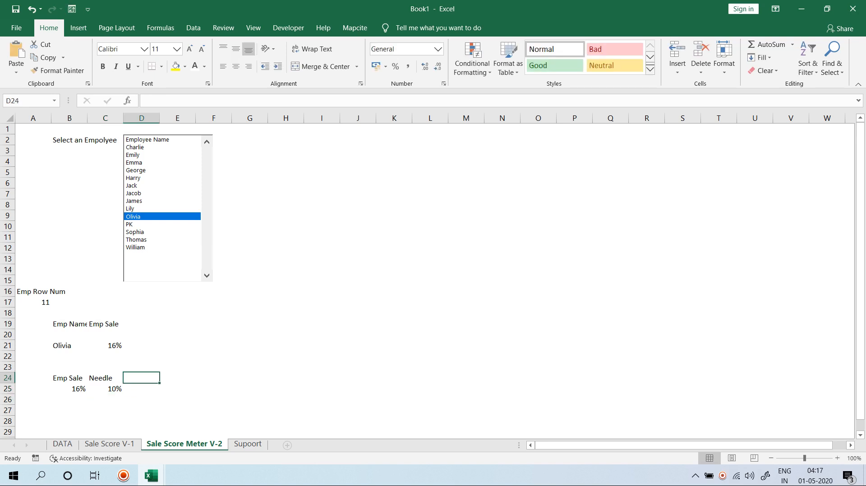
type("Blank")
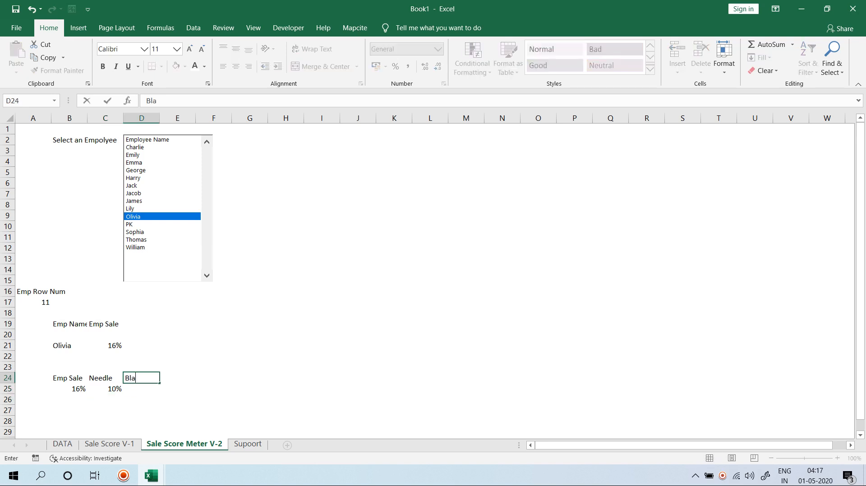
key("Return")
type("=1-")
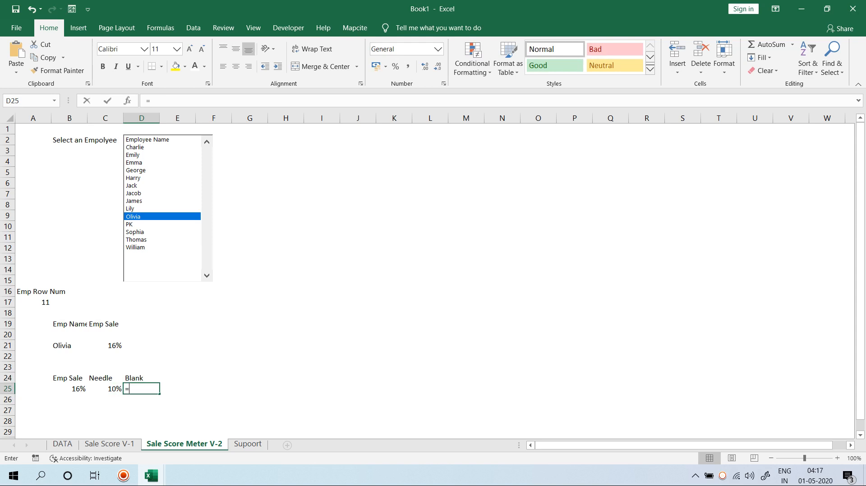
key("Left")
key("Left")
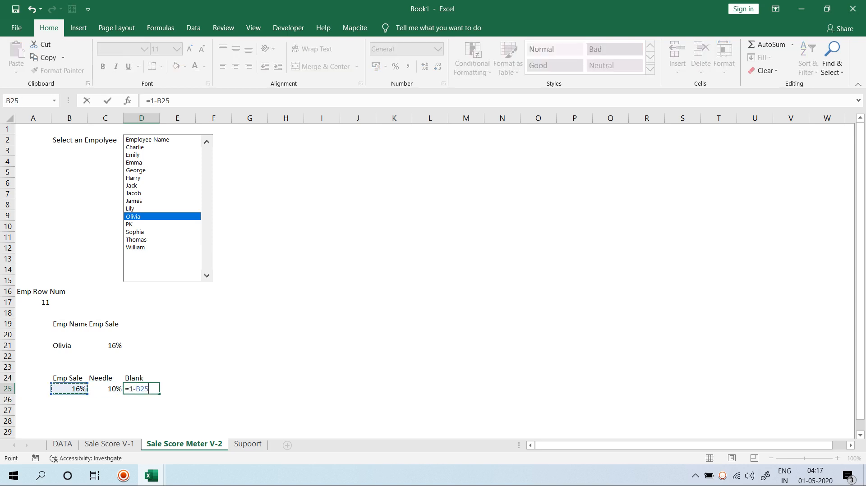
key("Return")
Step: Enter the label "Half Circle" in cell E24
key("Up")
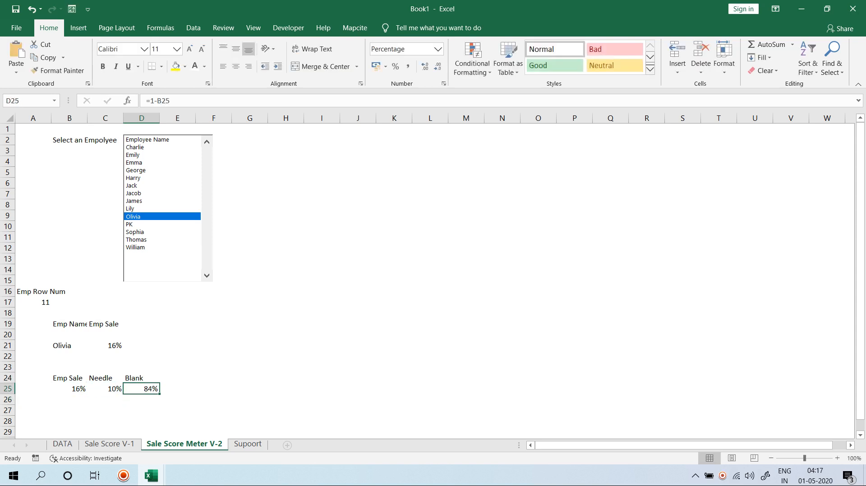
key("Up")
key("Right")
type("T")
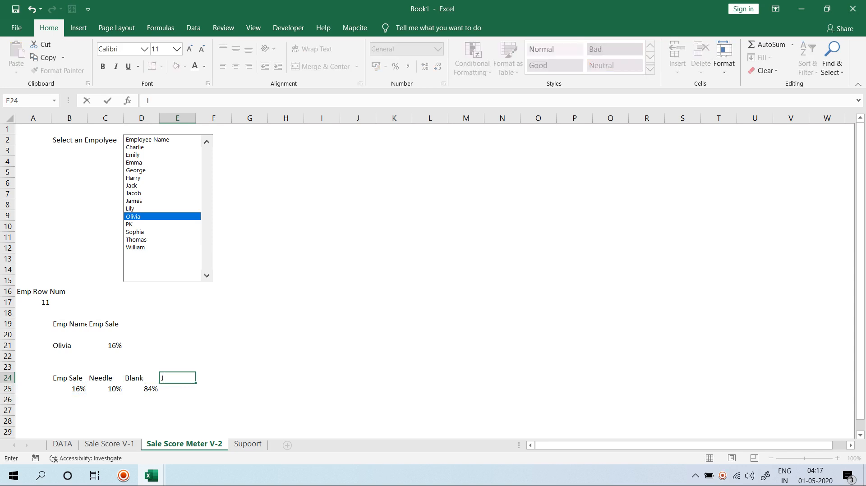
key("BackSpace")
type("To")
key("BackSpace")
key("BackSpace")
type("Half Circle")
key("Return")
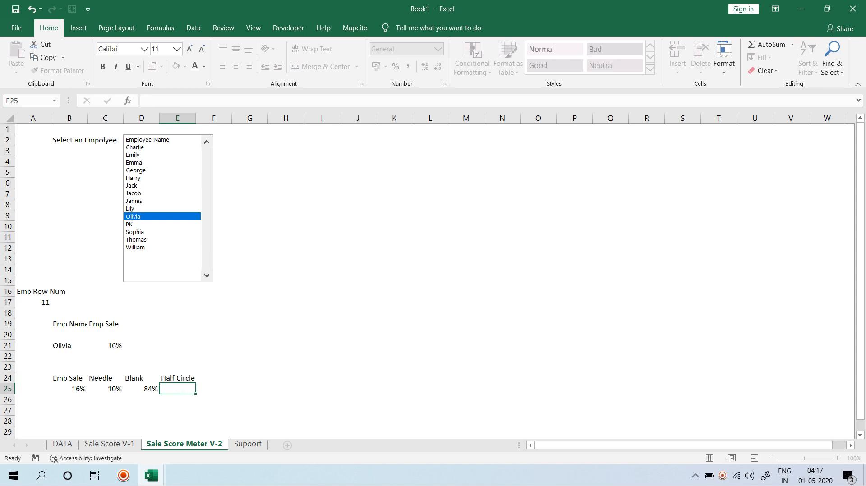
Step: Enter 100% in cell E25 as the half circle value
type("=")
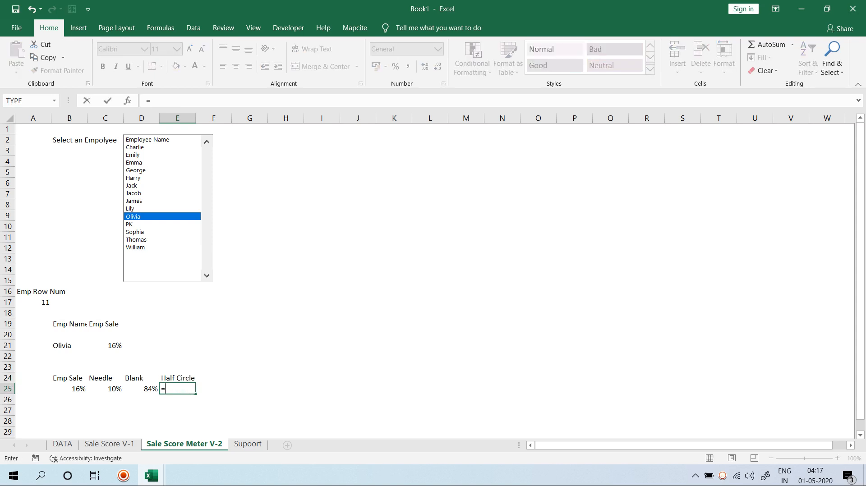
key("BackSpace")
type("100")
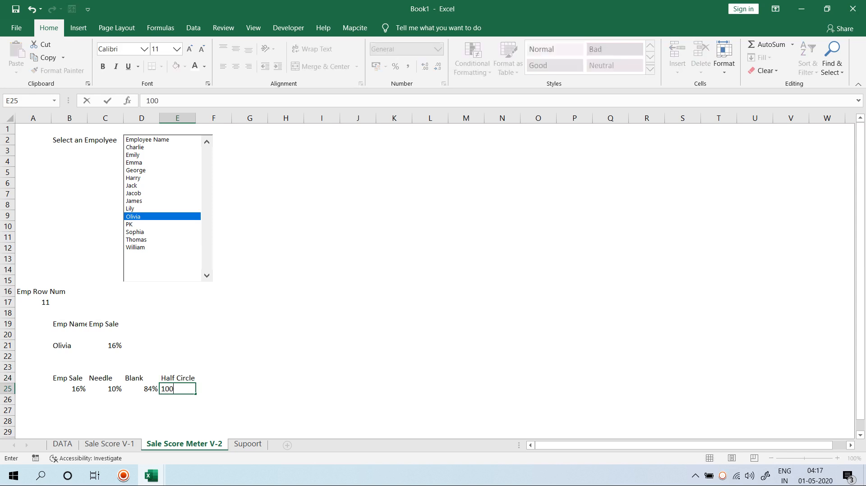
type("%")
key("ctrl+Return")
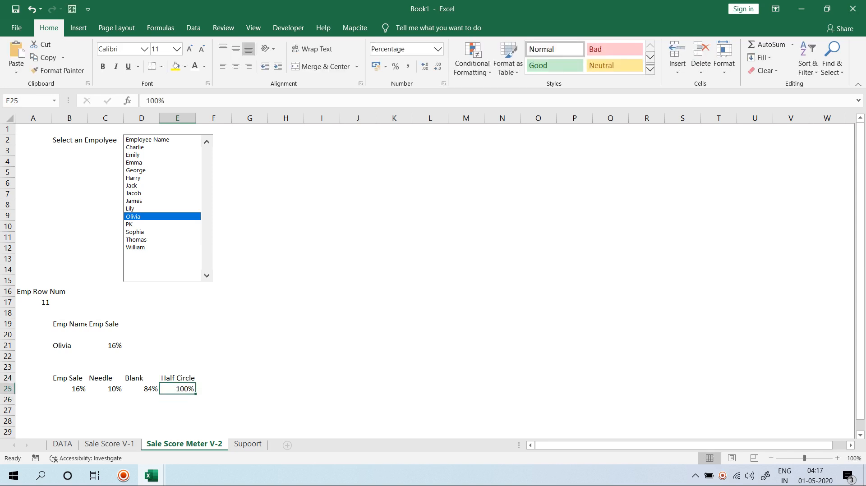
Step: Insert a 2-D pie chart from the values in B25:E25
key("ctrl+Left")
key("ctrl+shift+Right")
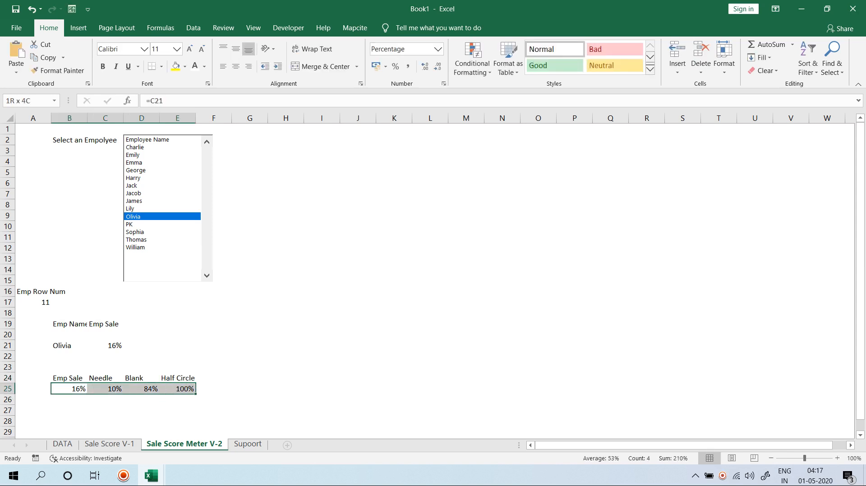
key("alt+n")
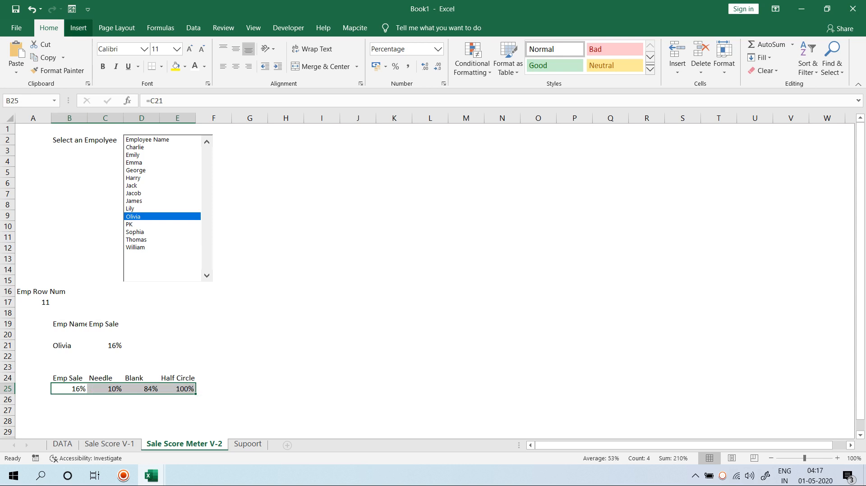
key("q")
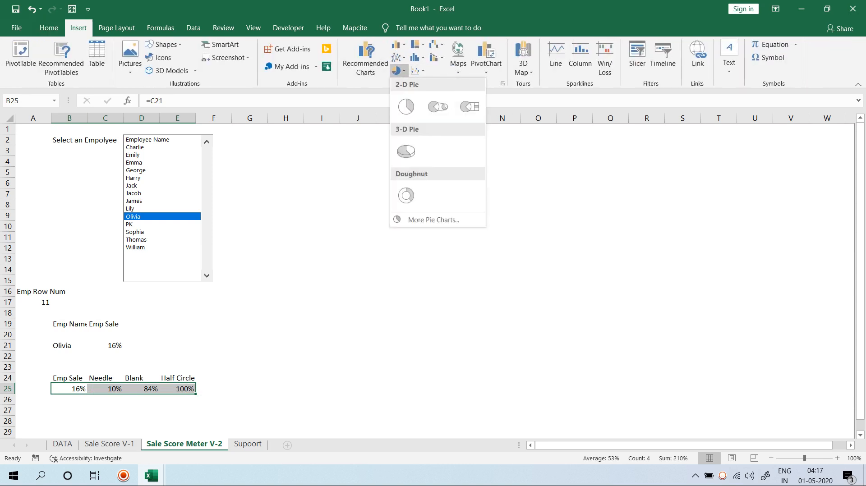
key("Down")
key("Down")
key("Up")
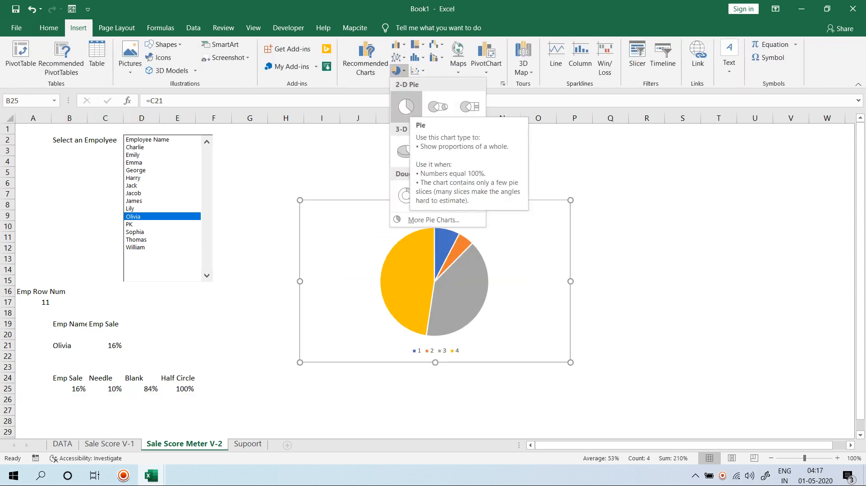
key("Return")
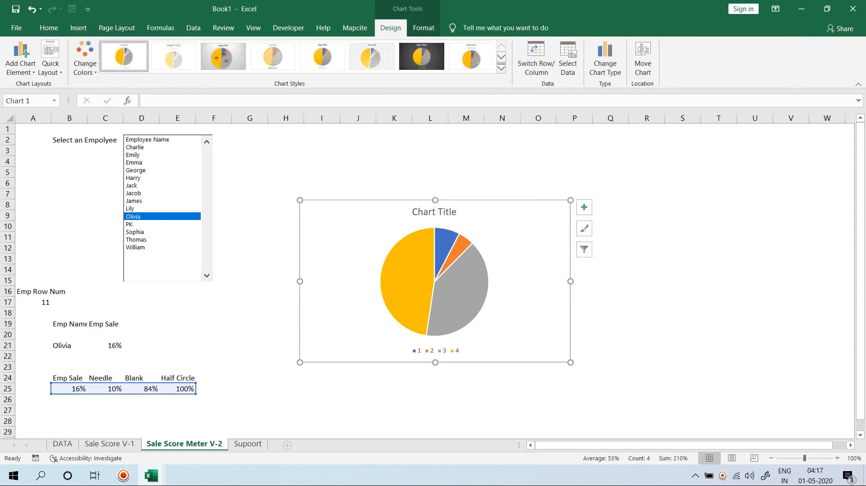
Step: Remove the outline from the pie slices, and hide the chart title and legend
left_click(459, 289)
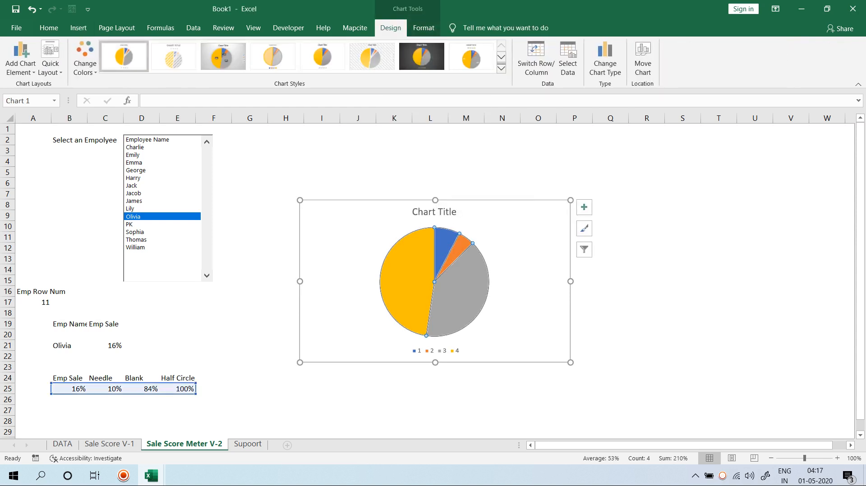
left_click(424, 28)
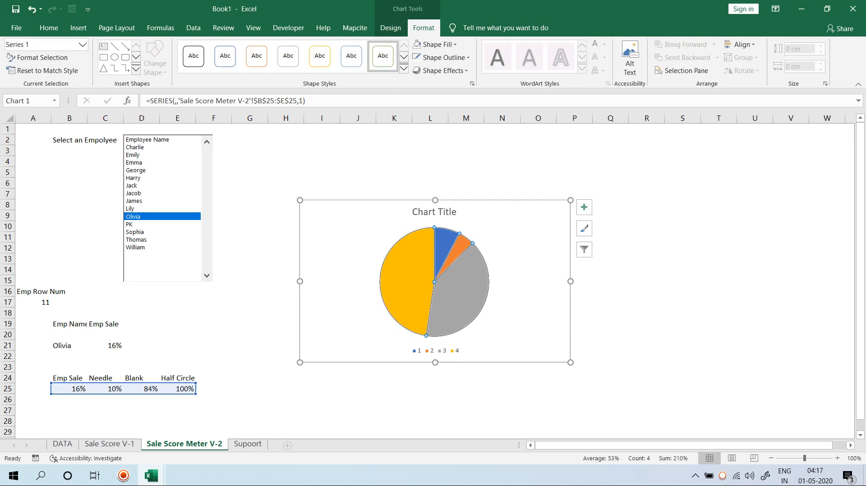
left_click(444, 57)
left_click(444, 169)
left_click(584, 207)
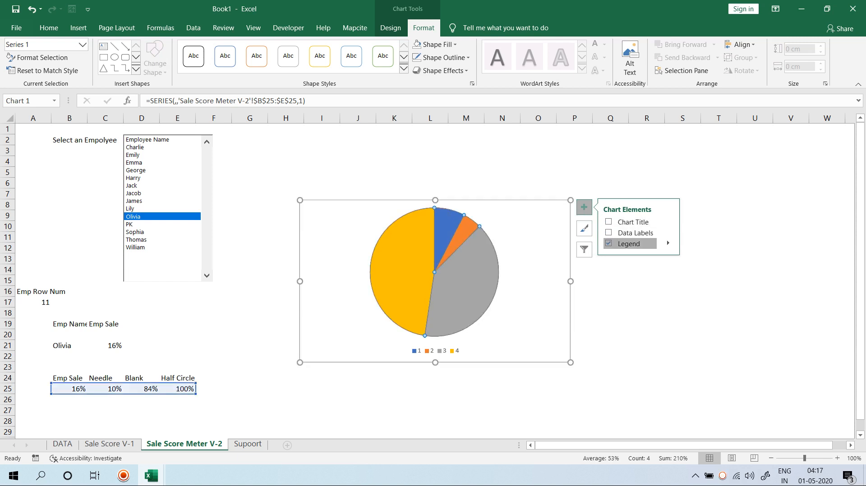
left_click(630, 243)
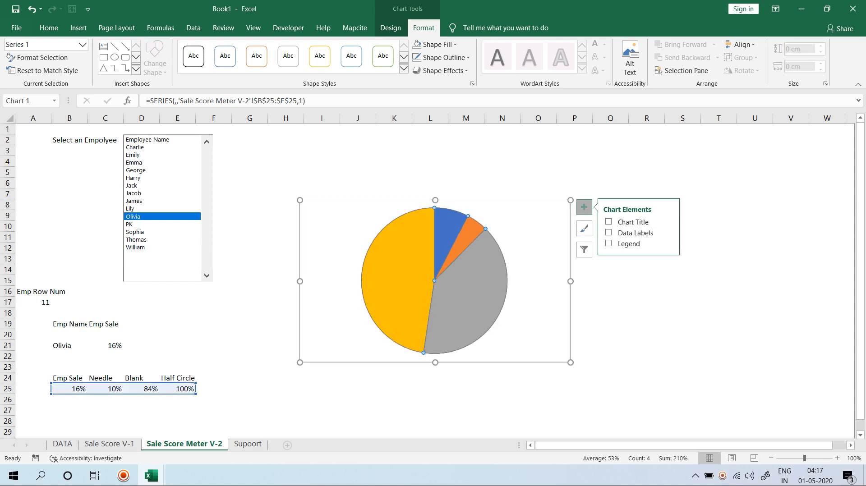
Step: Enlarge the pie chart to about 8.96 cm high by 14.94 cm wide and move it slightly upward
left_click_drag(570, 363, 618, 391)
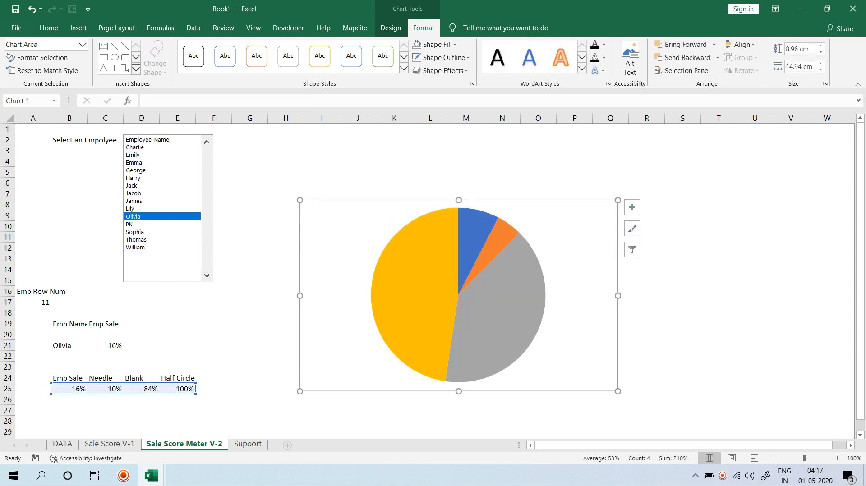
left_click_drag(343, 234, 336, 198)
Step: Set the pie's angle of first slice to 270°
right_click(399, 196)
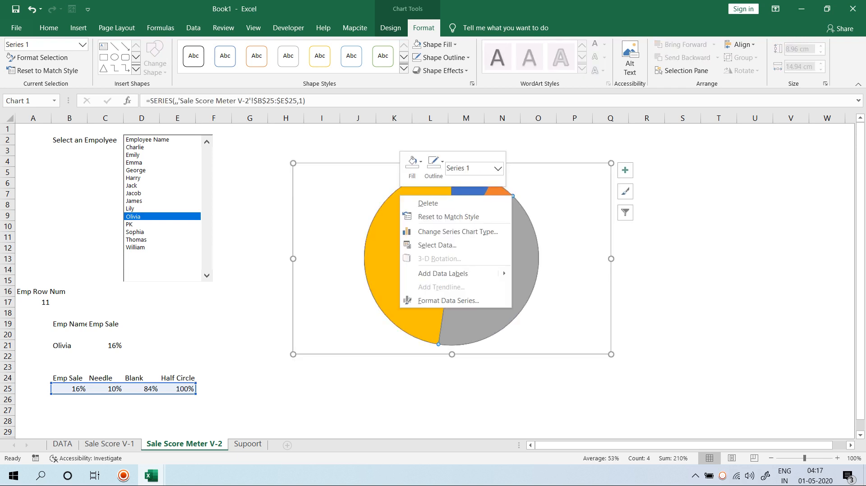
left_click(447, 301)
right_click(424, 221)
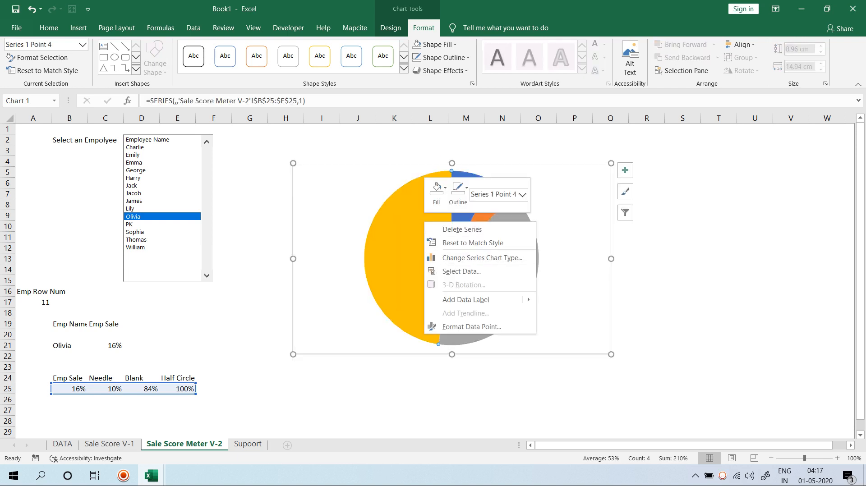
left_click(471, 327)
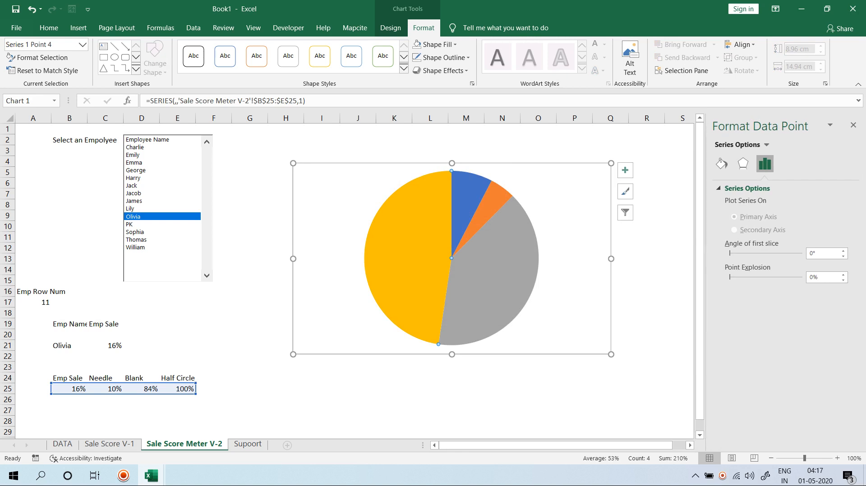
left_click(821, 254)
type("270")
key("Return")
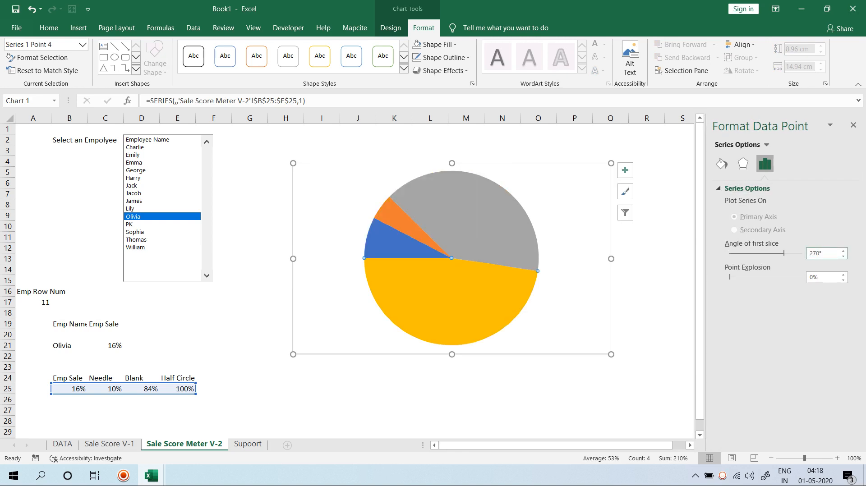
Step: Set the yellow Half Circle slice to no fill
left_click(646, 237)
left_click(460, 303)
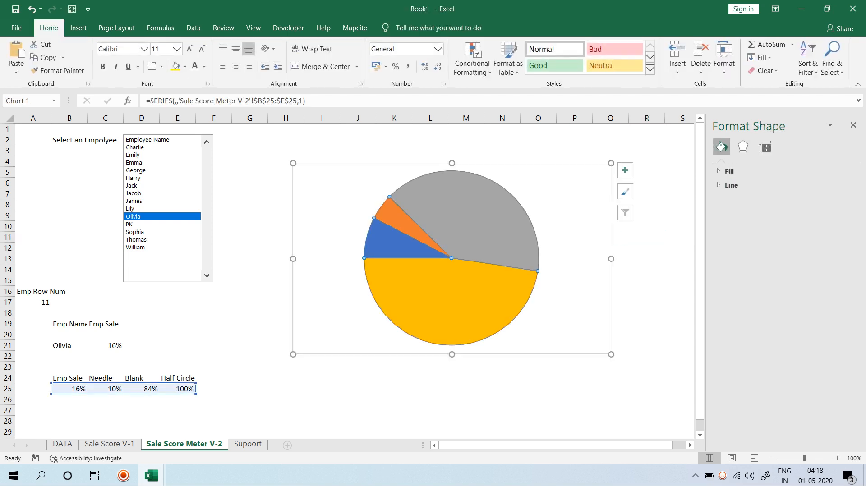
left_click(460, 303)
left_click(722, 164)
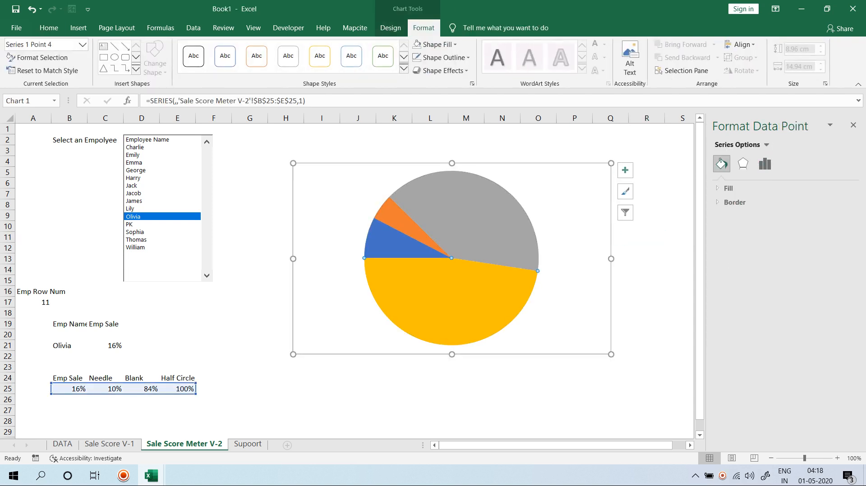
left_click(729, 188)
left_click(728, 204)
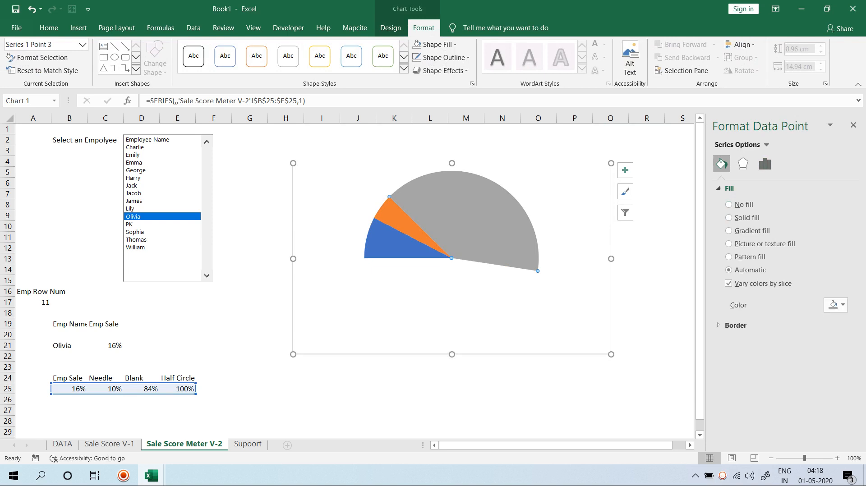
Step: Set the grey Blank slice and the blue Emp Sale slice to no fill
left_click(729, 205)
left_click(401, 243)
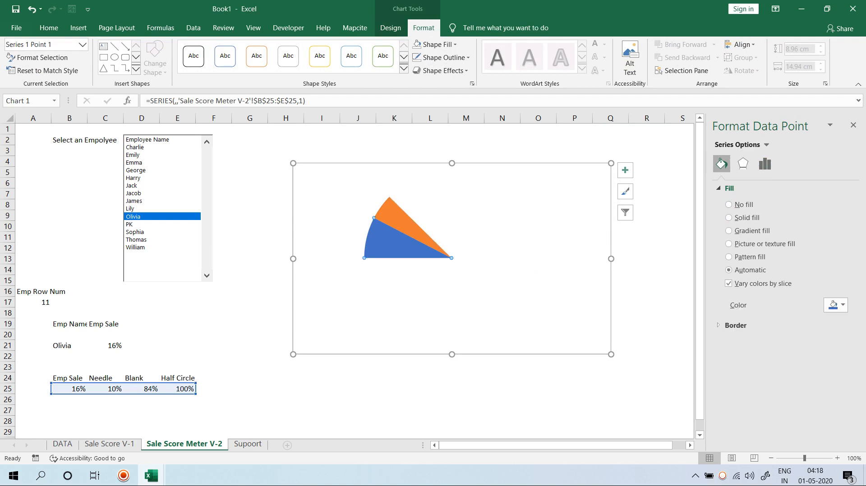
left_click(729, 205)
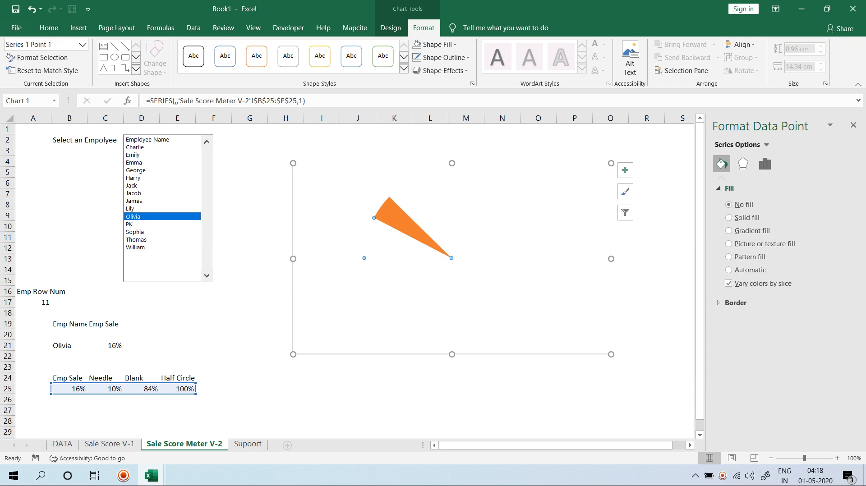
Step: Give the orange needle slice a solid black fill
key("Right")
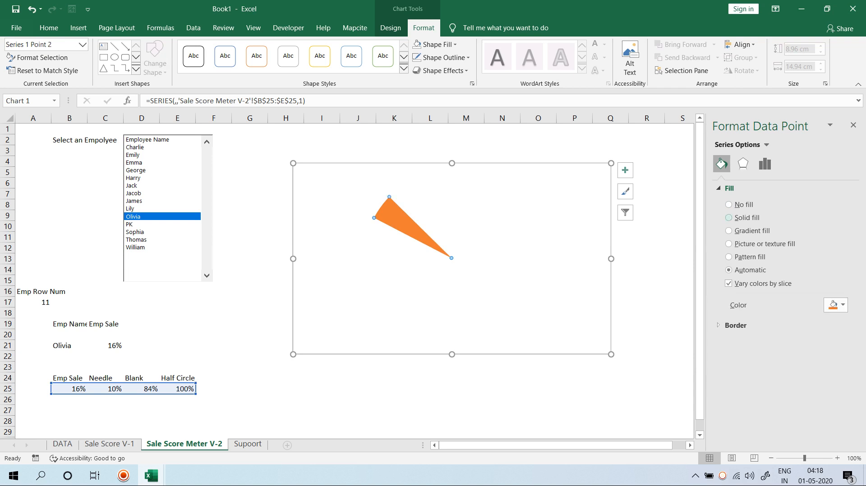
left_click(729, 218)
left_click(836, 305)
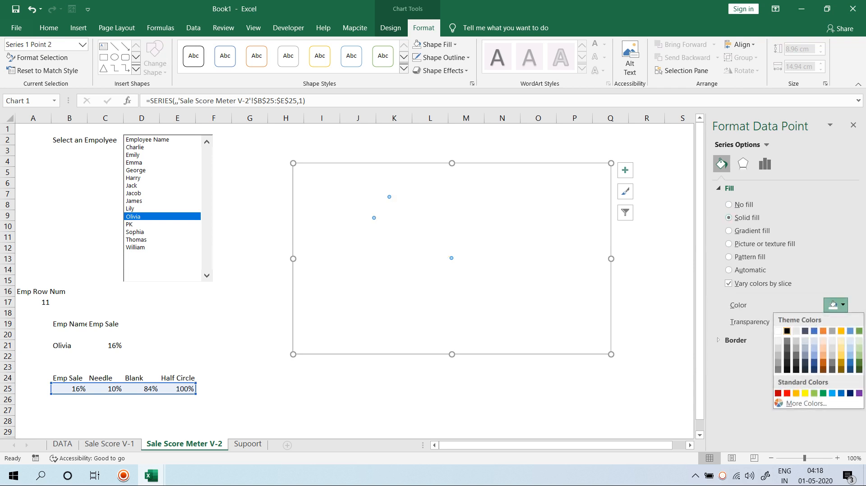
left_click(787, 331)
Step: Give the needle slice a solid black border with a width of 3.5 pt
left_click(735, 340)
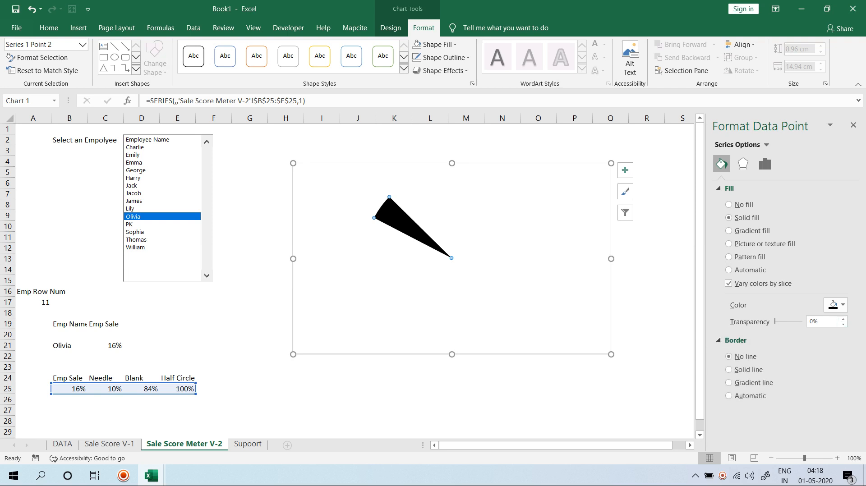
left_click(729, 369)
scroll(785, 316, "down", 2)
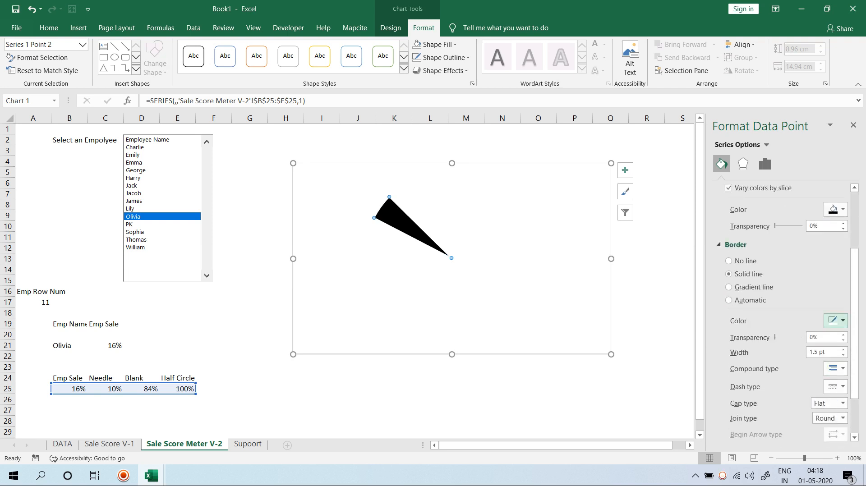
left_click(842, 321)
left_click(787, 346)
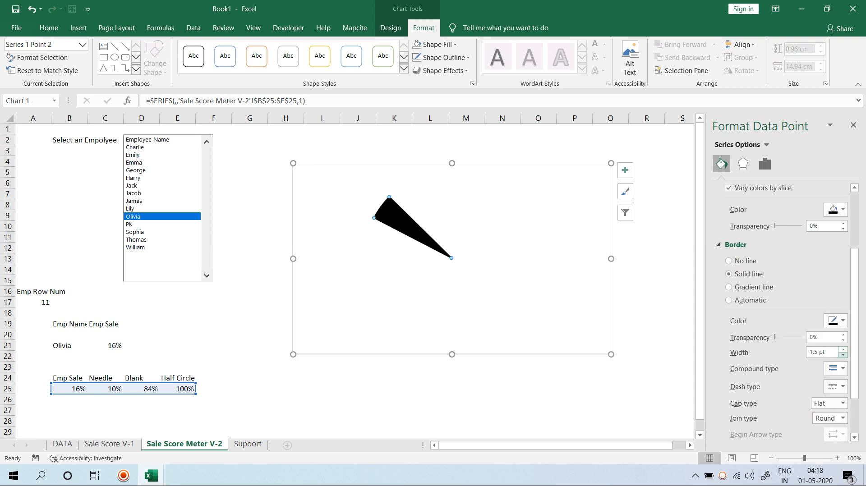
left_click(843, 349)
left_click(842, 349)
left_click(843, 350)
left_click(843, 350)
left_click(843, 349)
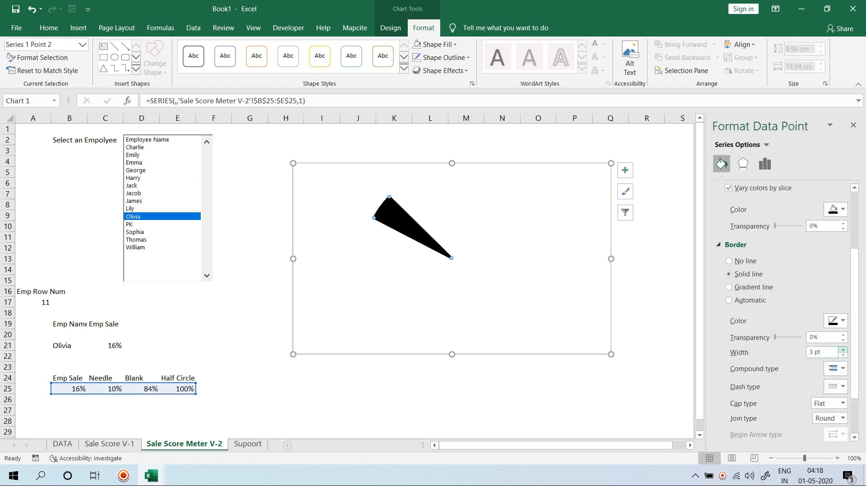
left_click(843, 349)
left_click(843, 349)
left_click(680, 270)
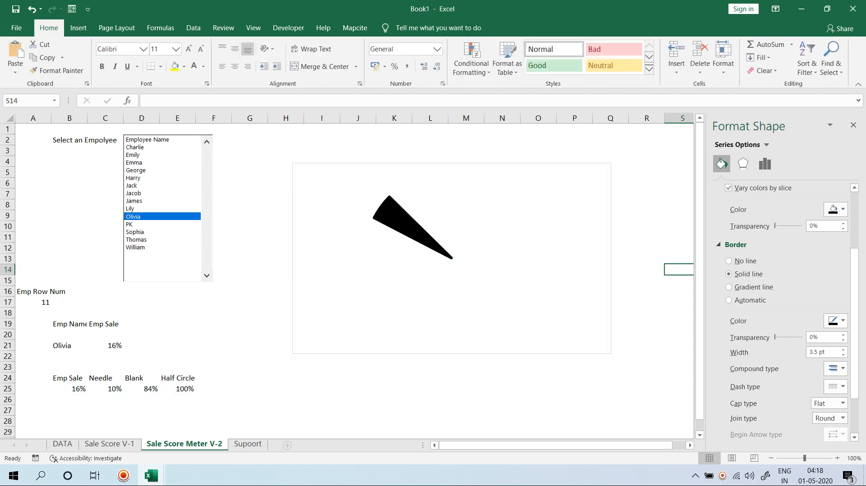
Step: Set the Needle value in cell C25 to 0%
left_click(106, 389)
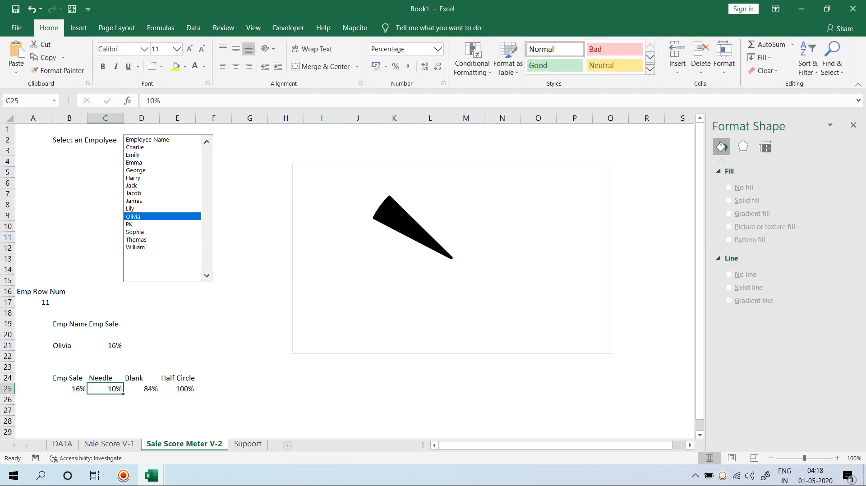
type("0")
key("Return")
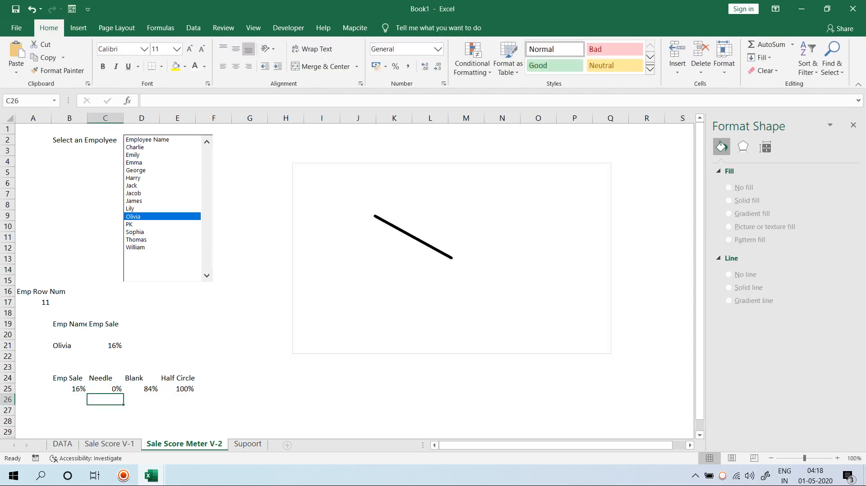
Step: Select different employees in the list box to test how the needle follows their scores
mouse_move(427, 257)
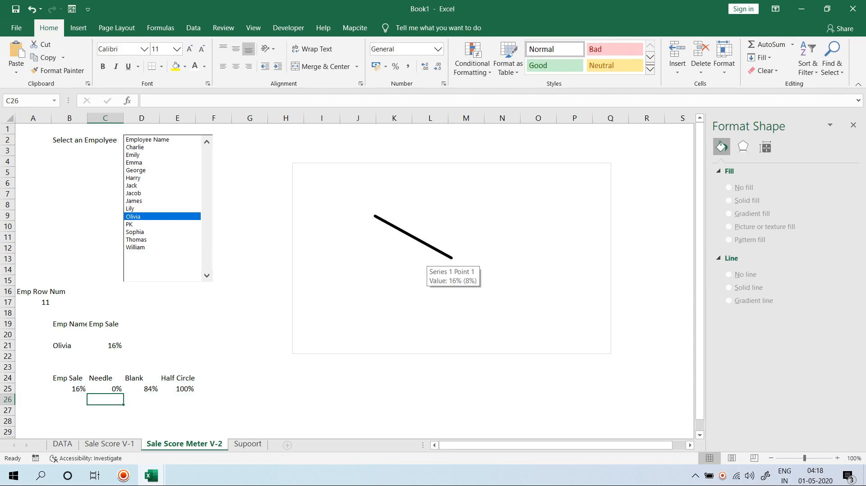
left_click(429, 247)
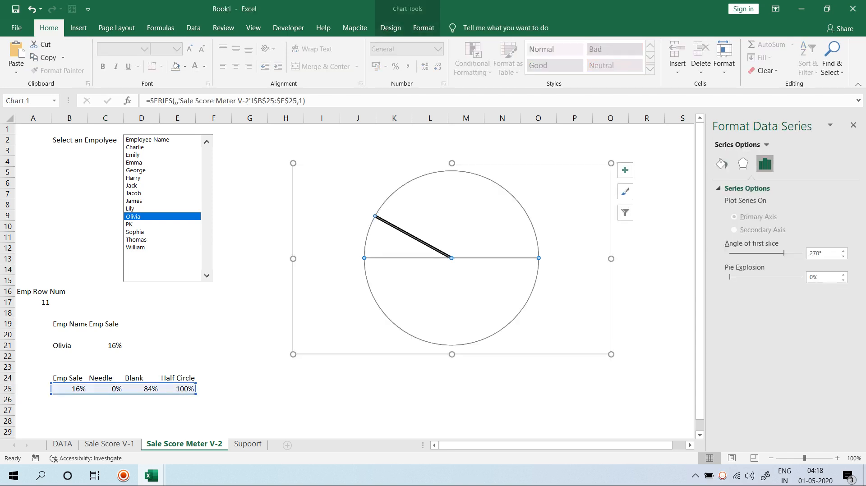
left_click(249, 183)
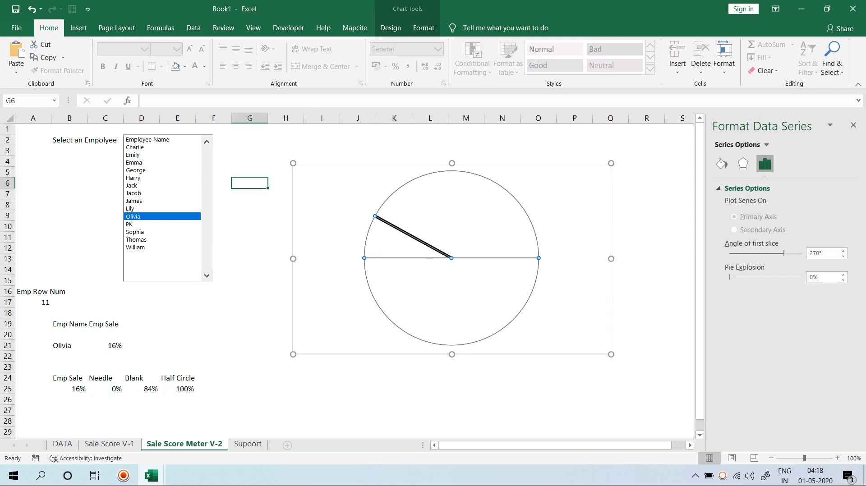
left_click(144, 178)
left_click(140, 155)
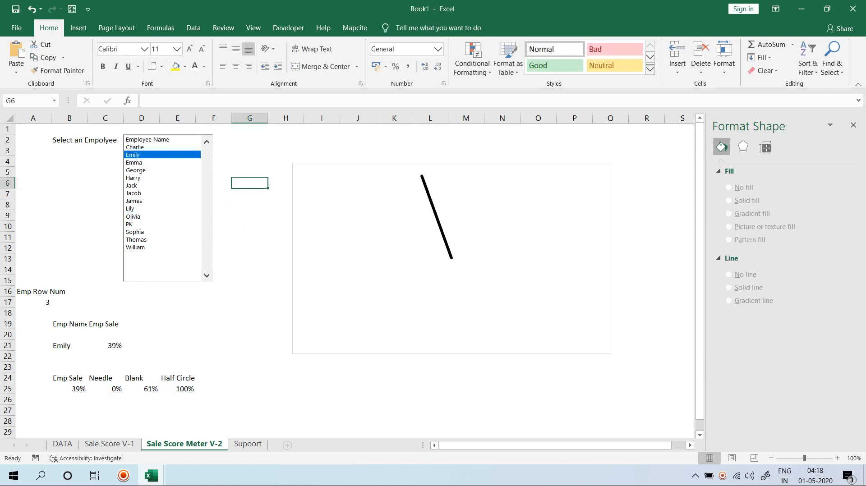
left_click(140, 208)
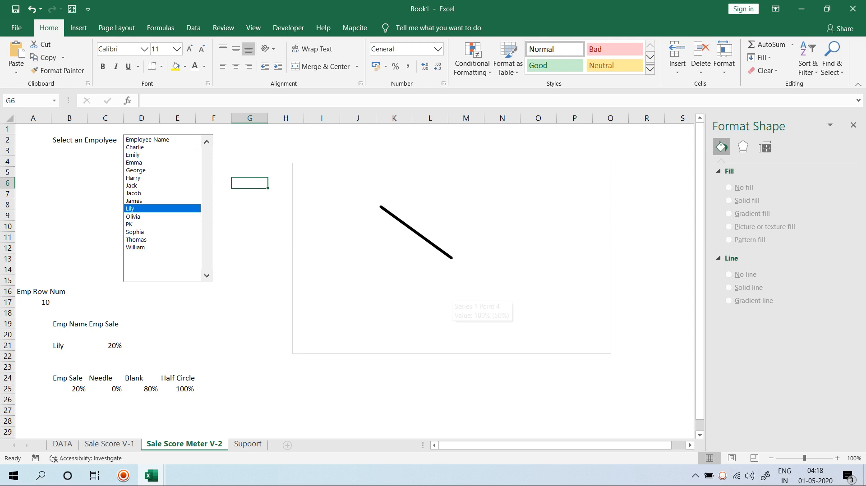
mouse_move(449, 236)
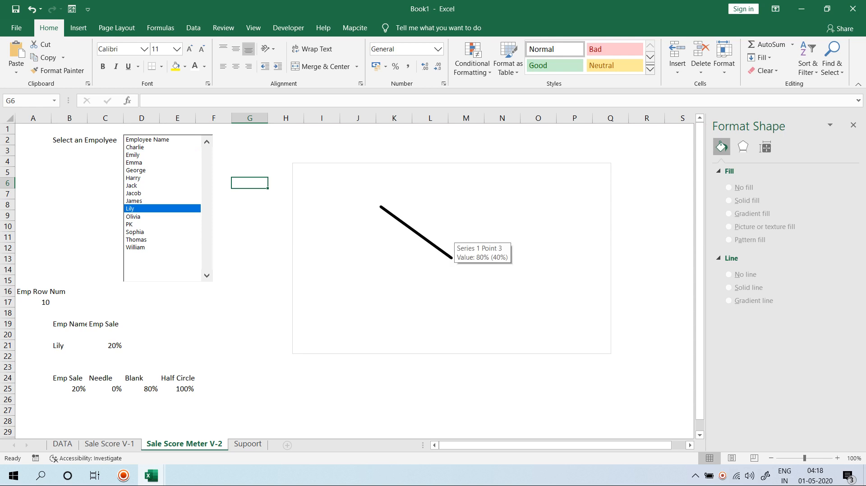
Step: Add a second data series named Rating to the chart with the values {1,1,1,1,1,5}
right_click(436, 200)
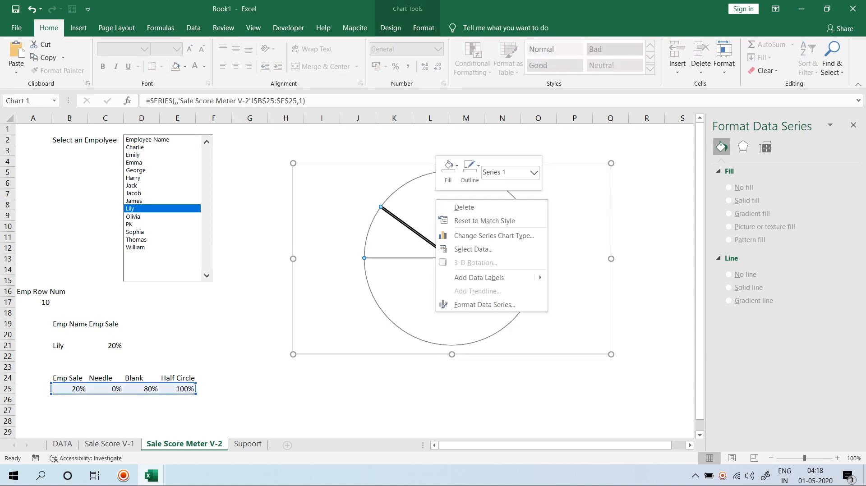
left_click(455, 248)
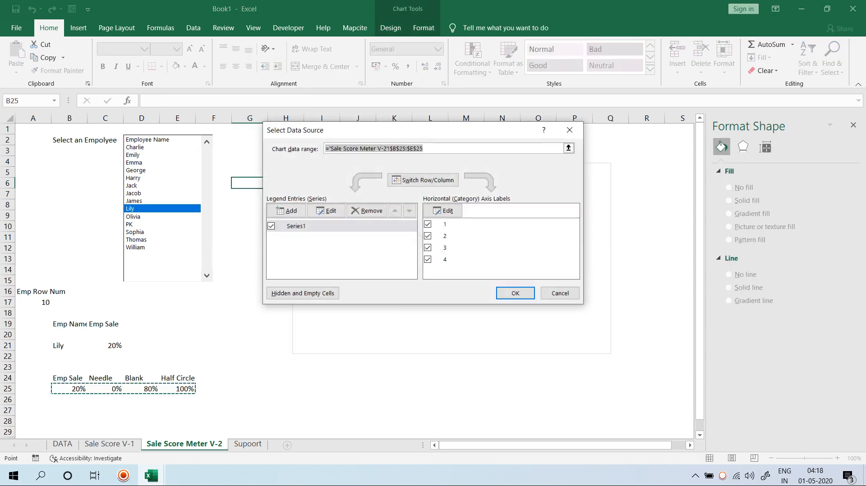
left_click(288, 211)
type("R")
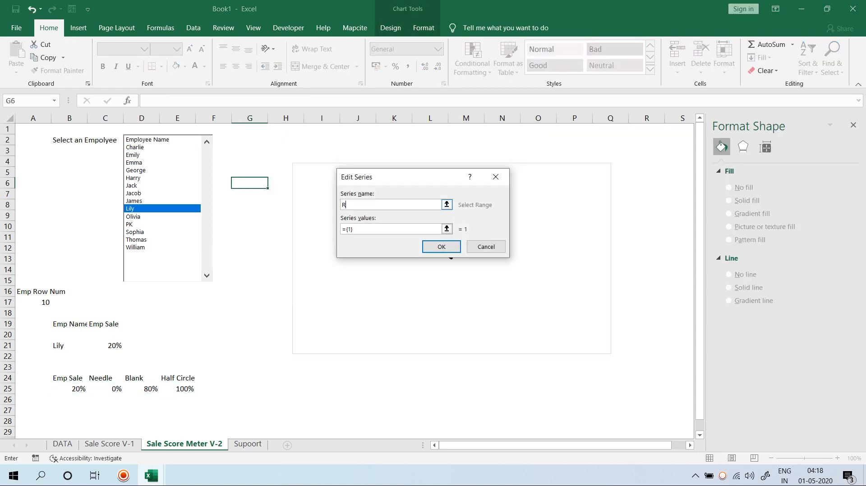
type("ating")
key("Tab")
type(",1,1,1")
type(",1,5")
type("}")
key("Return")
left_click(516, 293)
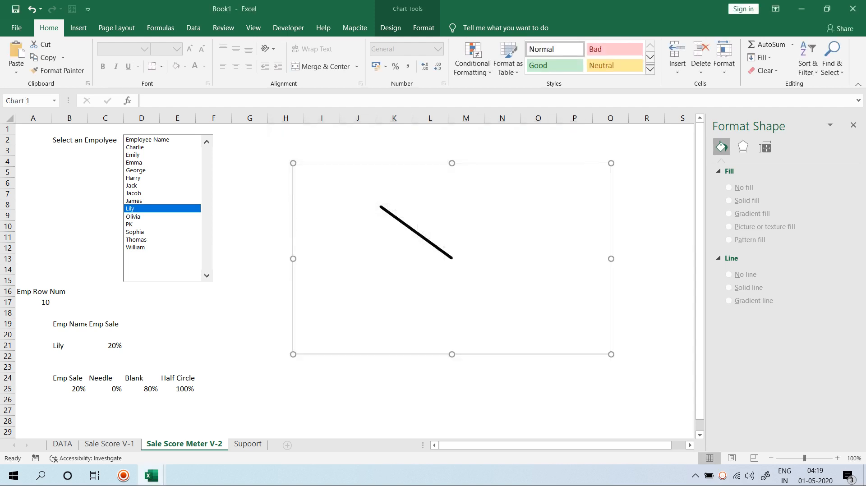
Step: Check the series listed in the chart's data source
right_click(472, 222)
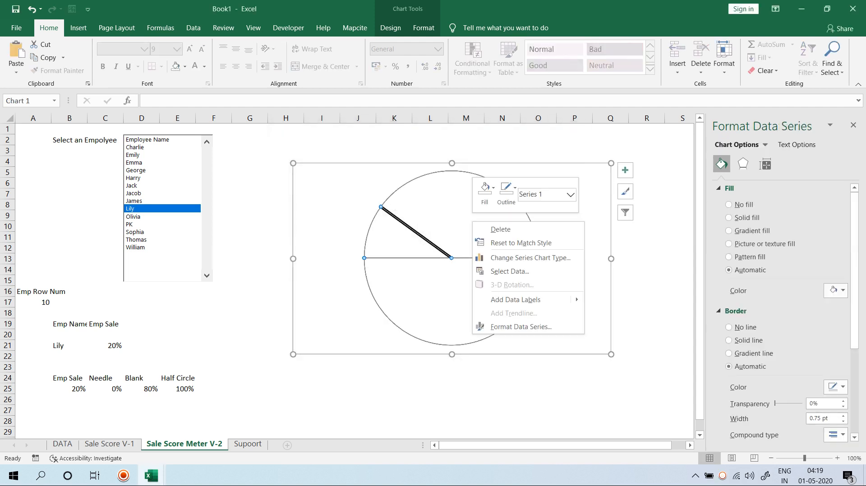
left_click(509, 271)
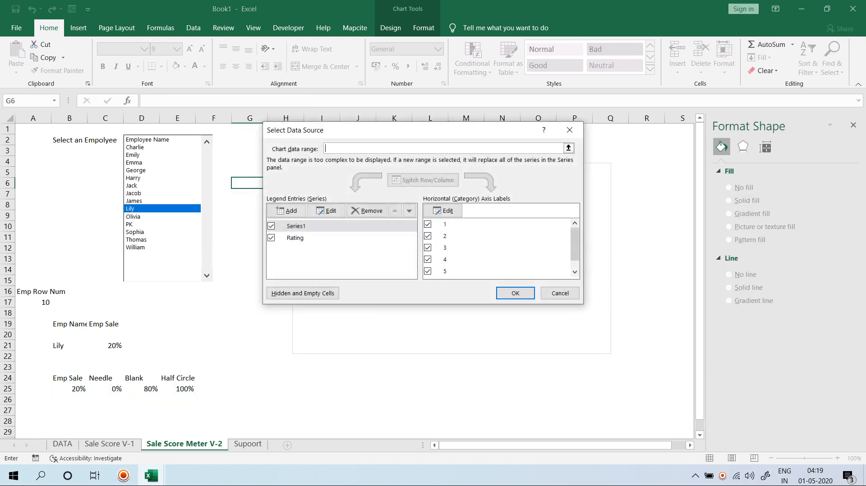
left_click(516, 294)
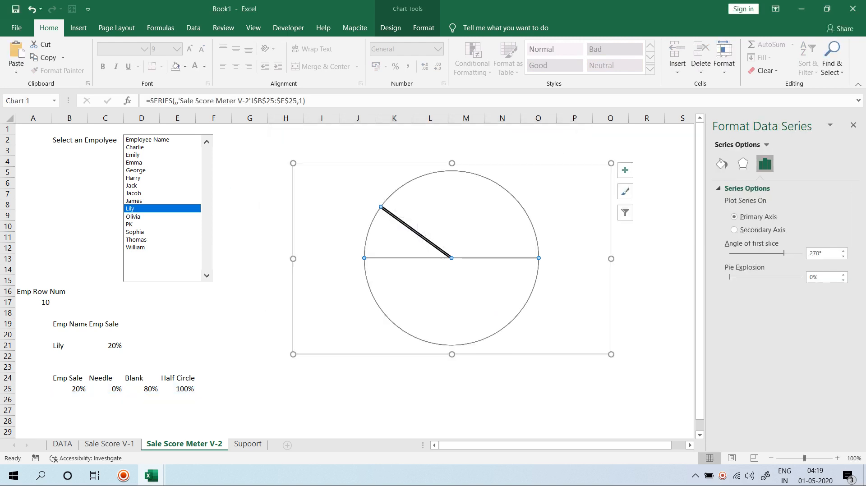
Step: Change the Rating series to a doughnut chart on the secondary axis, keeping Series1 as a pie
right_click(461, 222)
left_click(519, 259)
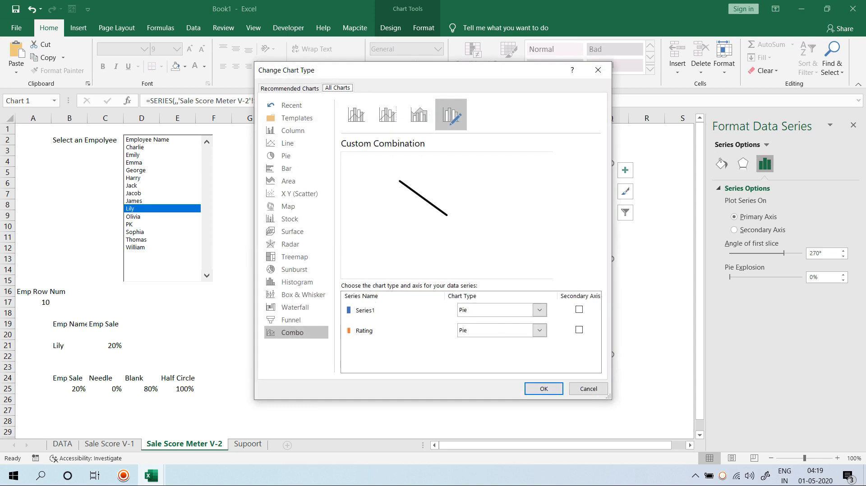
left_click(540, 330)
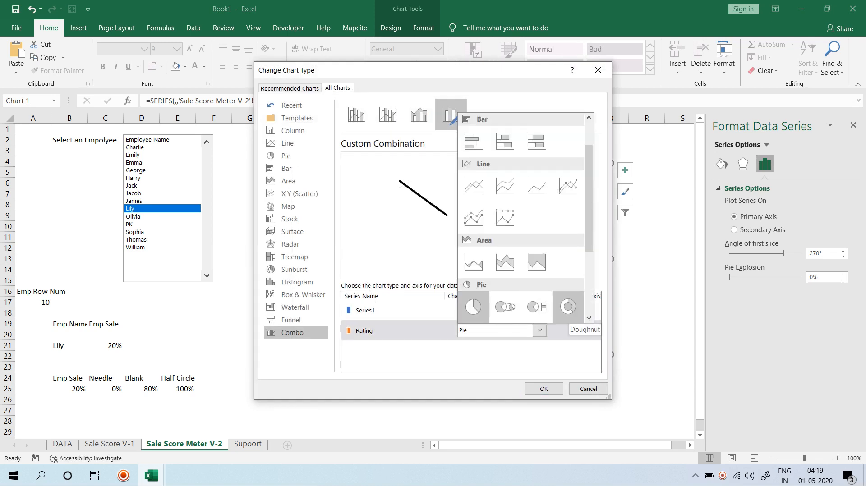
left_click(568, 307)
left_click(580, 330)
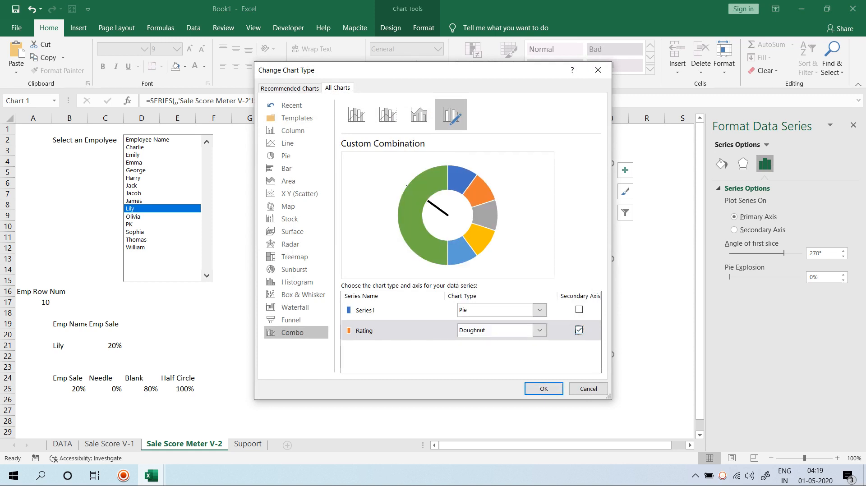
left_click(544, 389)
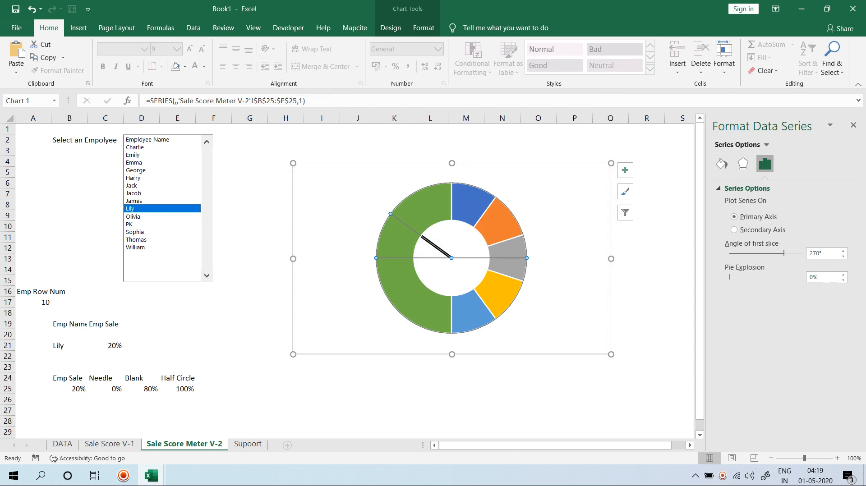
Step: Set the Rating doughnut's angle of first slice to 270°
left_click(396, 266)
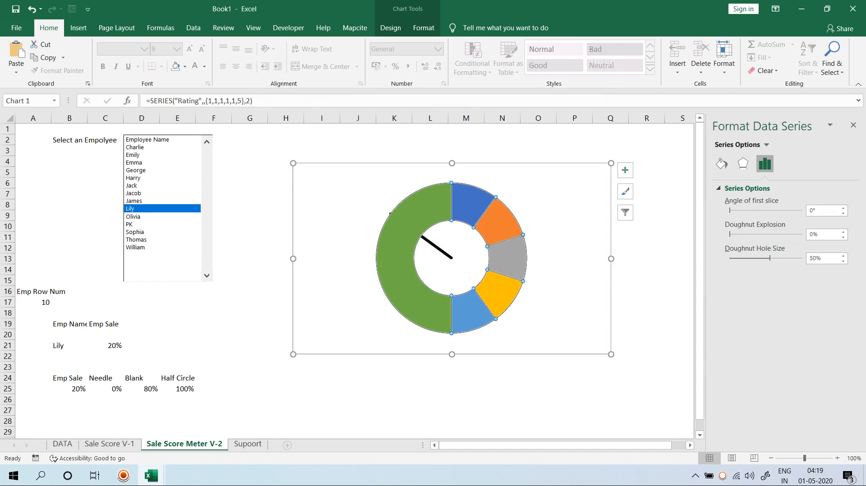
left_click(811, 211)
key("BackSpace")
type("27")
key("Return")
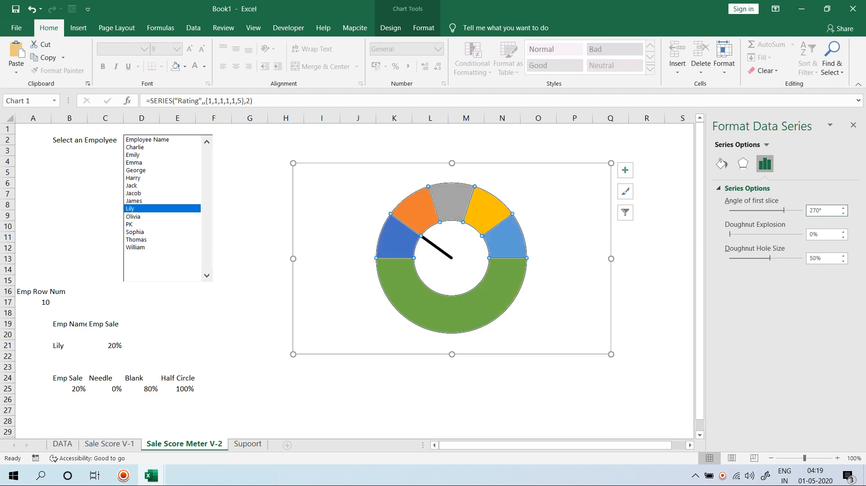
Step: Set the Rating doughnut's hole size to 70%
left_click(843, 255)
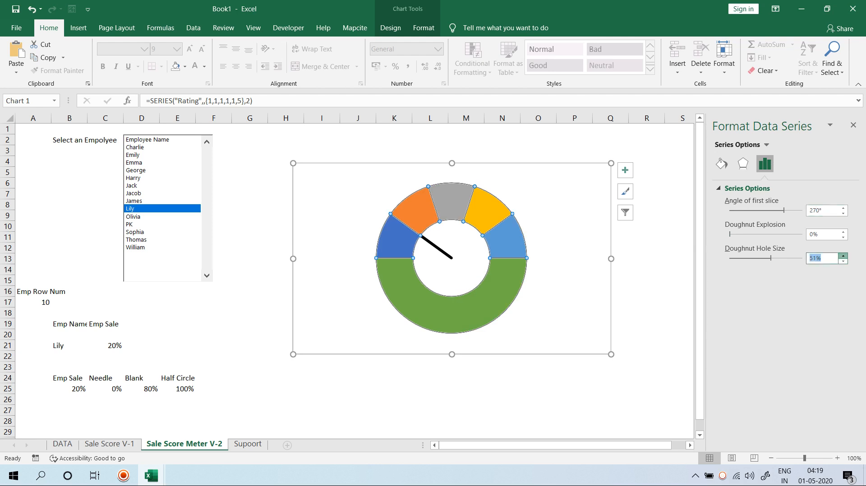
left_click(843, 256)
left_click(844, 256)
left_click(843, 256)
left_click(843, 255)
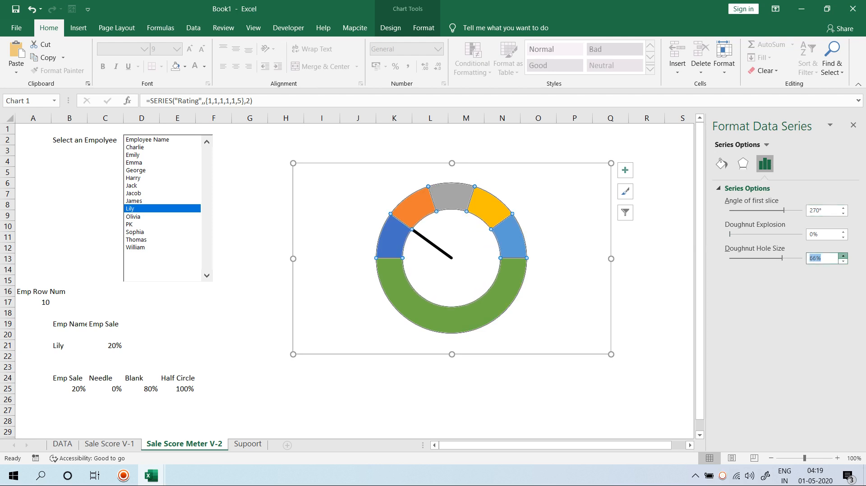
left_click(843, 255)
left_click(843, 255)
left_click(843, 255)
left_click(843, 255)
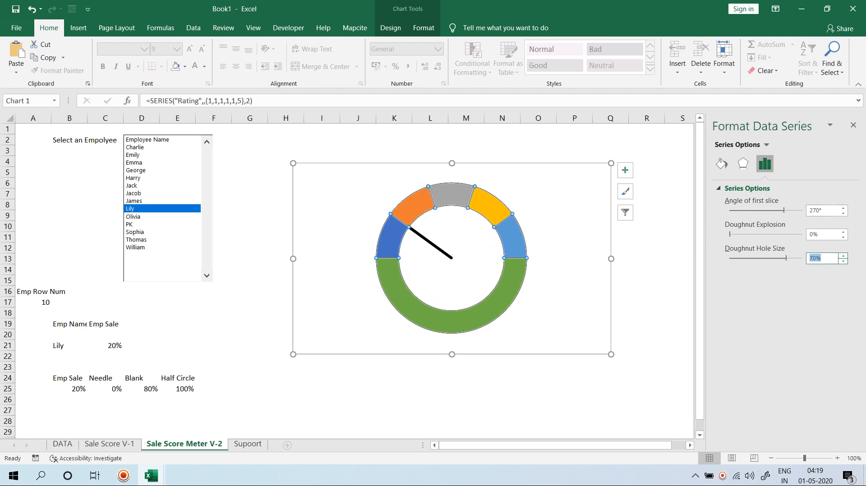
Step: Set the large green half-circle slice of the Rating doughnut to no fill
left_click(455, 322)
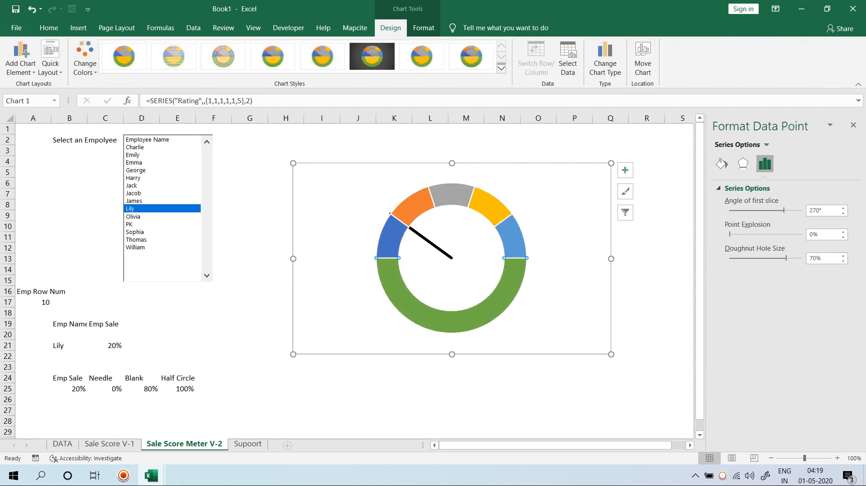
left_click(722, 163)
left_click(729, 204)
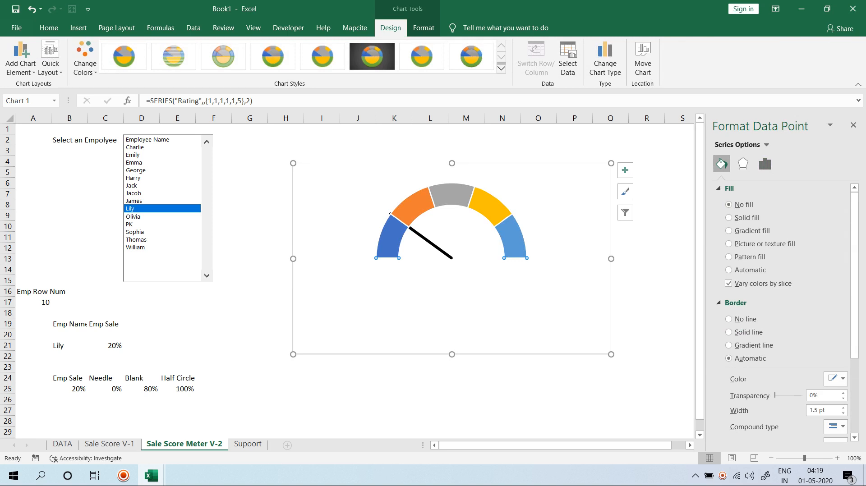
Step: Give the first slice of the Rating doughnut a solid red fill and the second slice a solid dark red fill
left_click(729, 270)
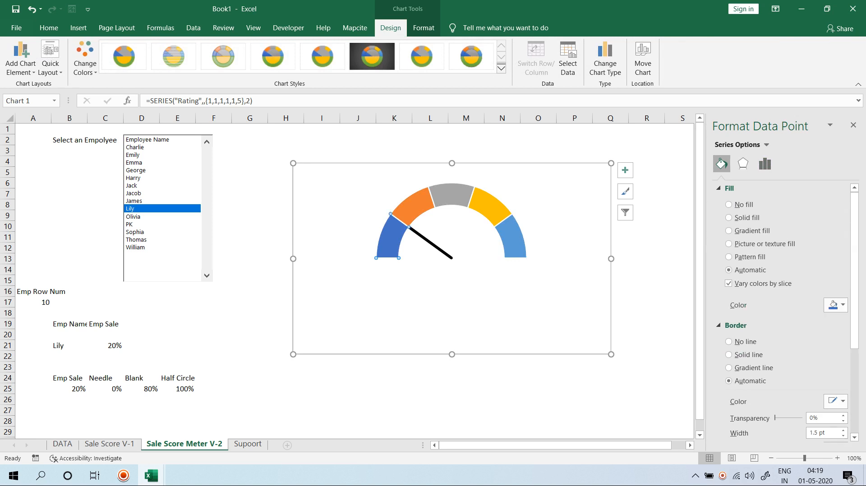
left_click(728, 218)
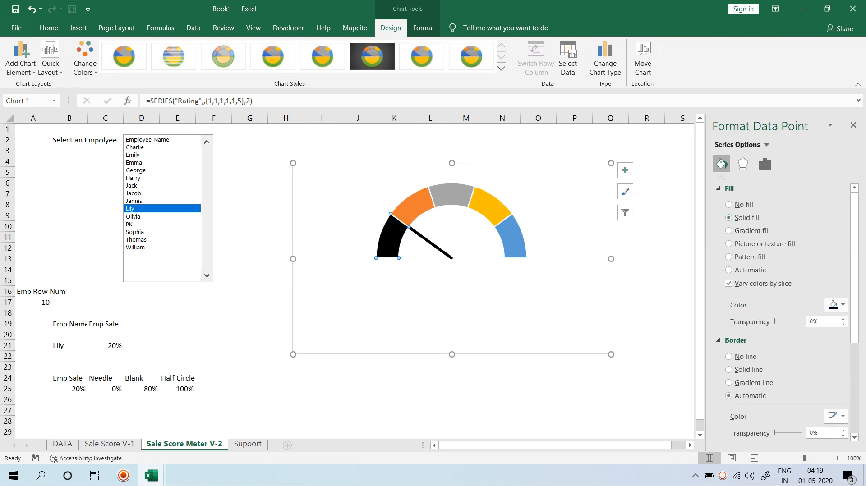
left_click(835, 305)
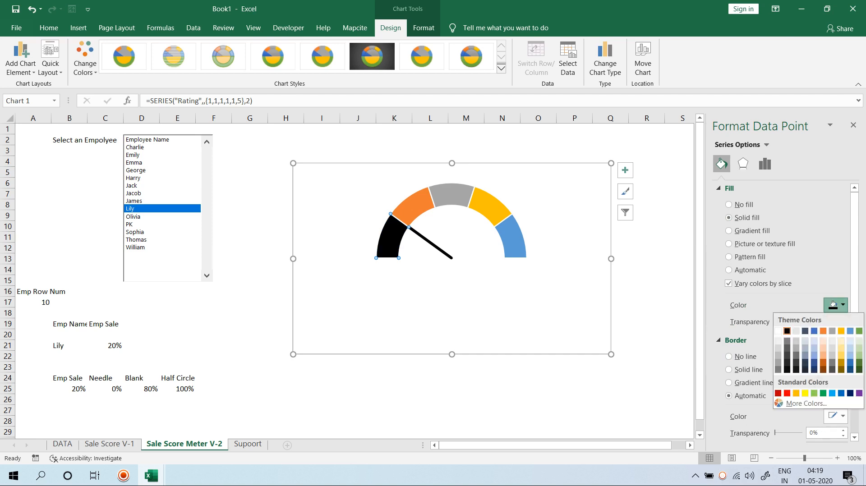
left_click(787, 393)
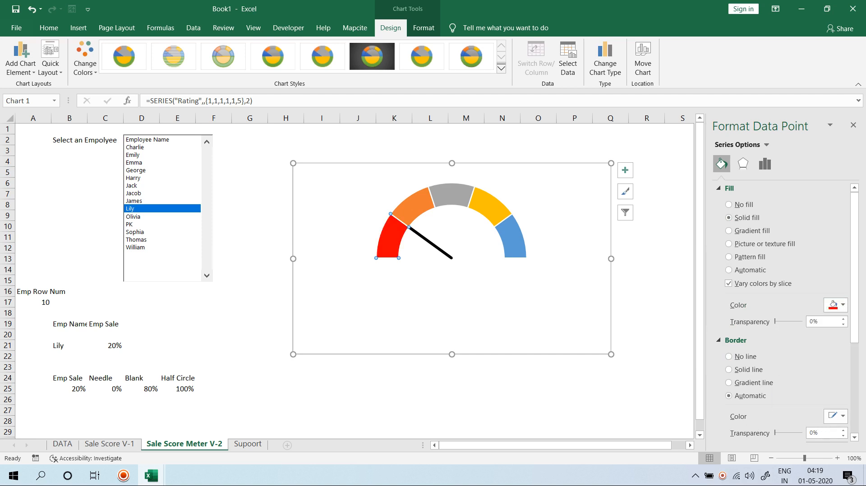
left_click(729, 217)
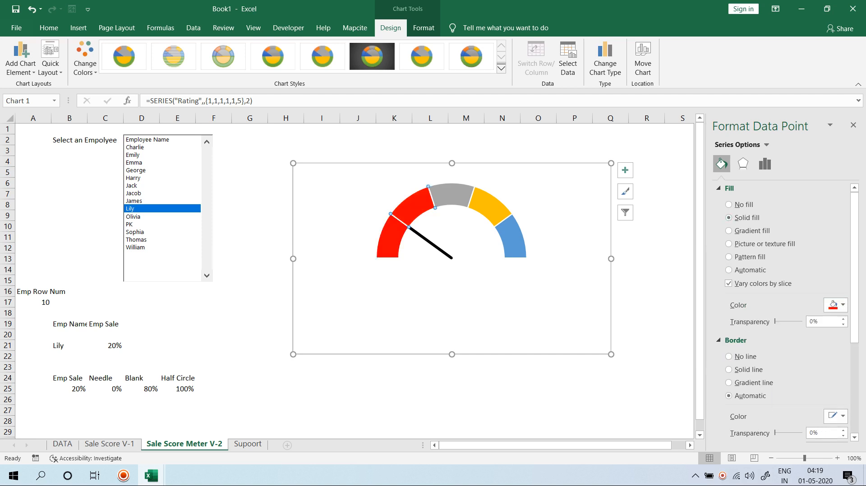
left_click(835, 305)
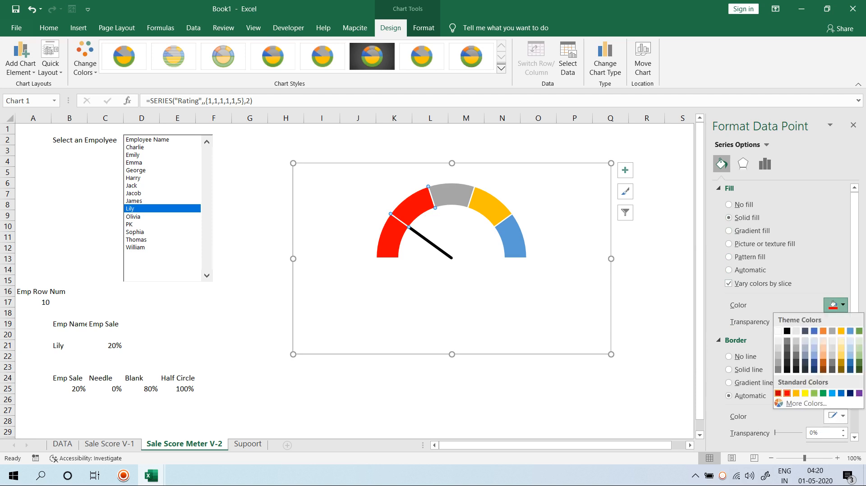
left_click(778, 393)
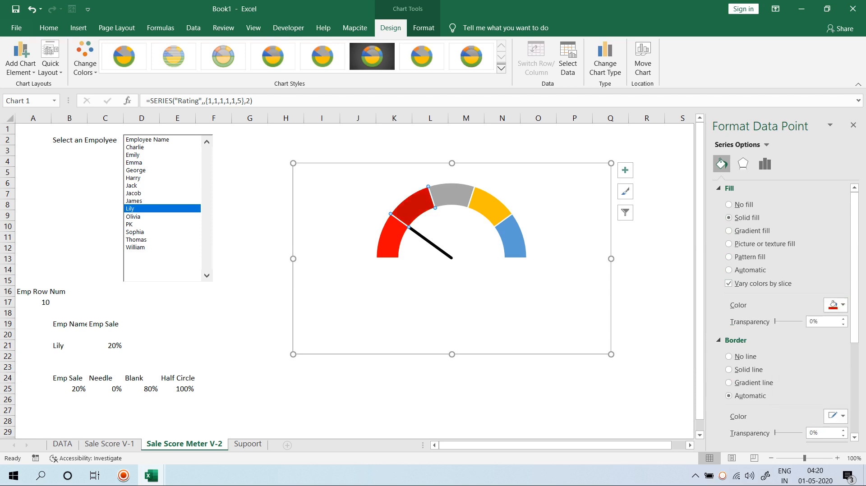
Step: Fill the middle slice of the Rating doughnut with solid yellow and the fourth slice with solid light green
left_click(451, 196)
left_click(729, 217)
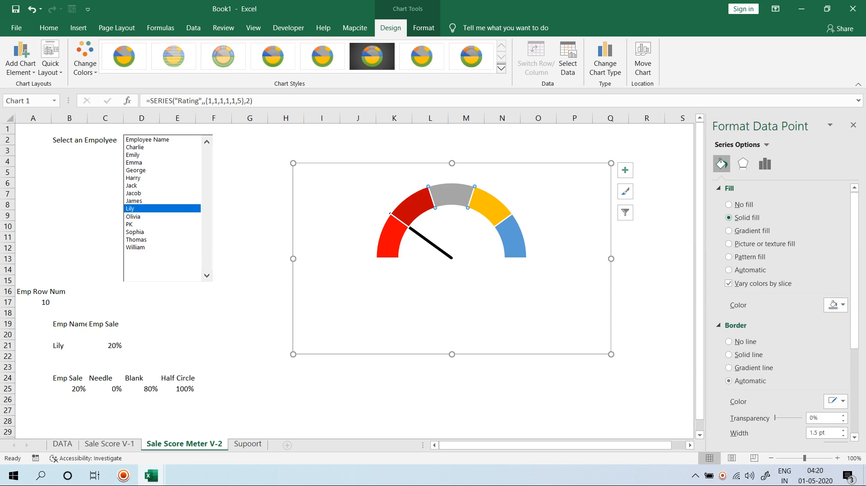
left_click(842, 305)
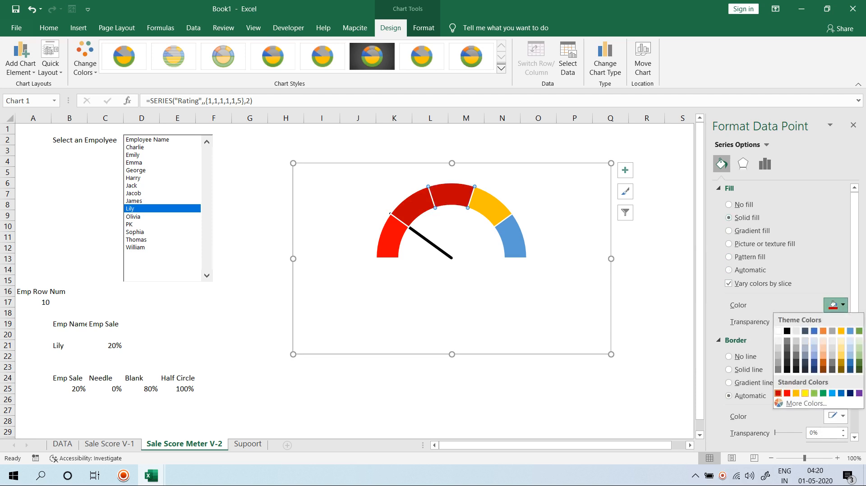
left_click(805, 393)
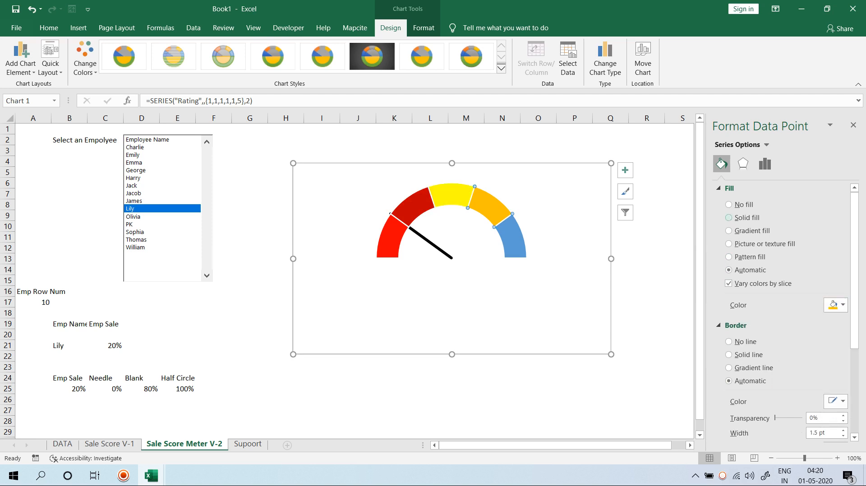
left_click(729, 217)
left_click(842, 304)
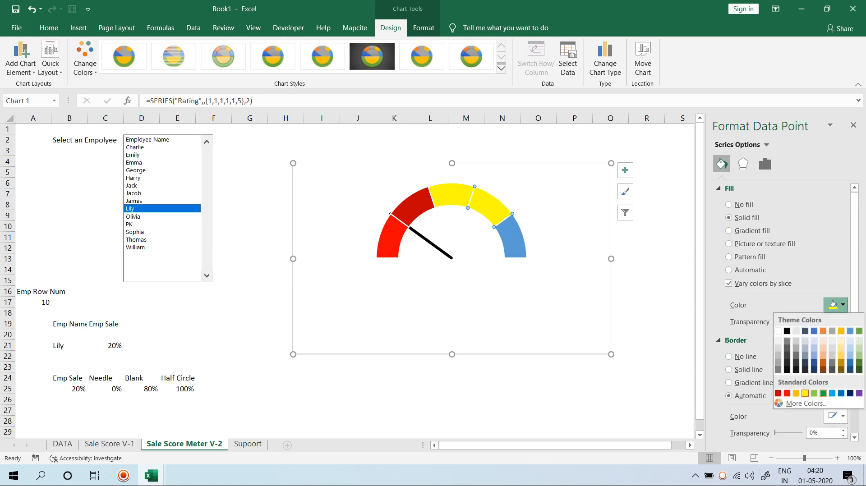
left_click(815, 393)
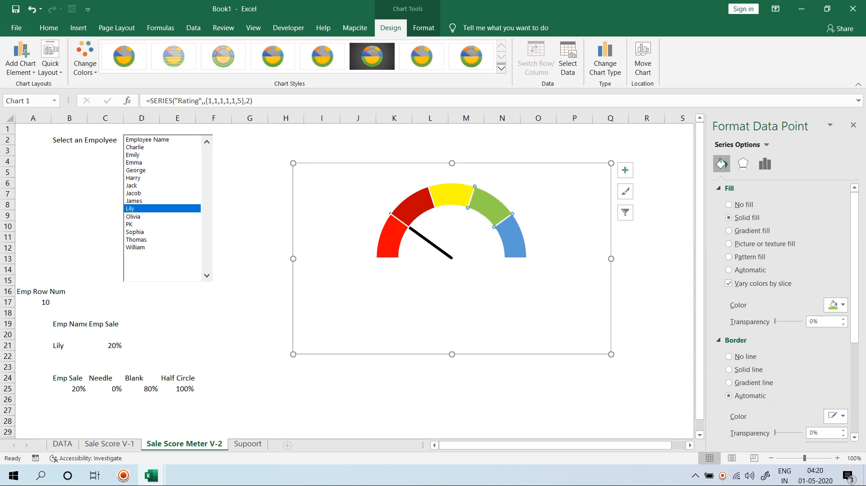
Step: Fill the fifth slice of the Rating doughnut with the darkest theme green and deselect the chart
left_click(513, 239)
left_click(729, 217)
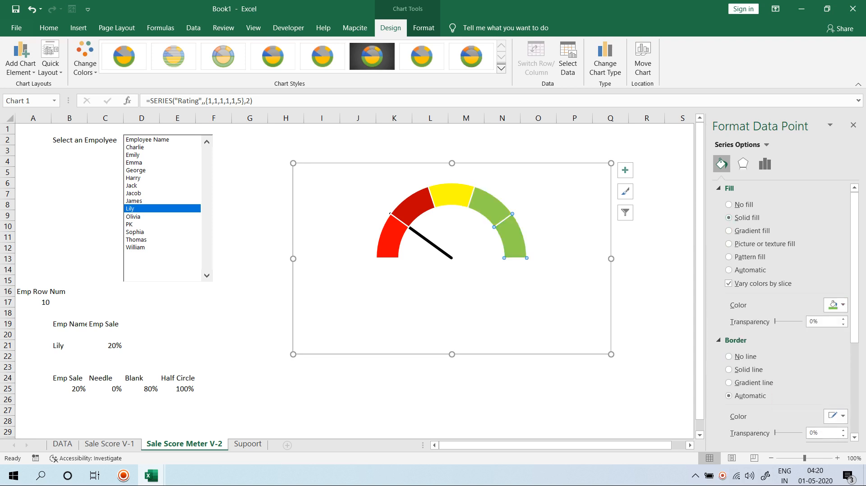
left_click(842, 305)
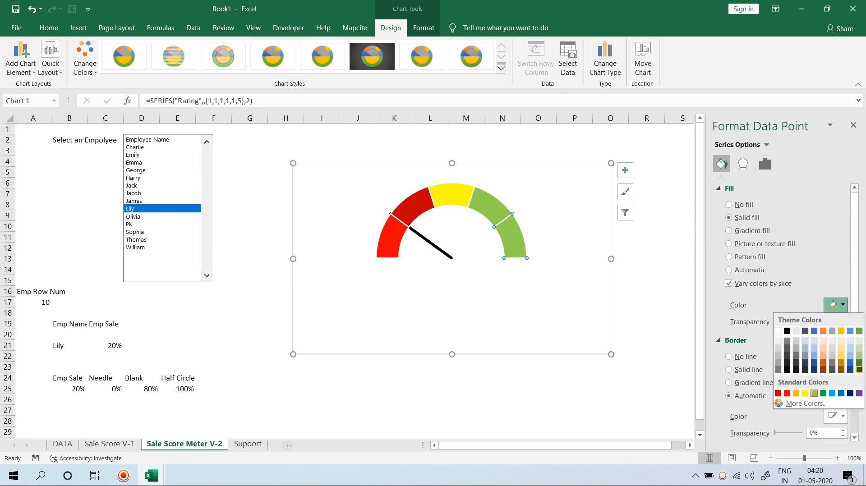
left_click(860, 369)
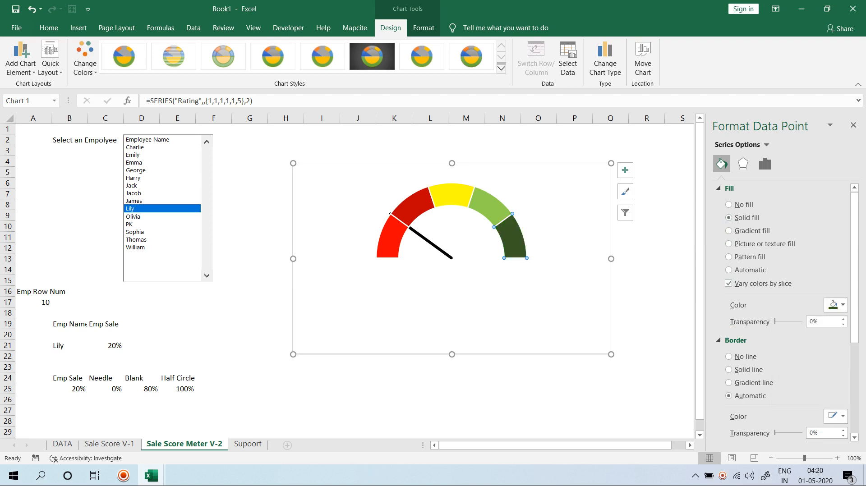
left_click(646, 259)
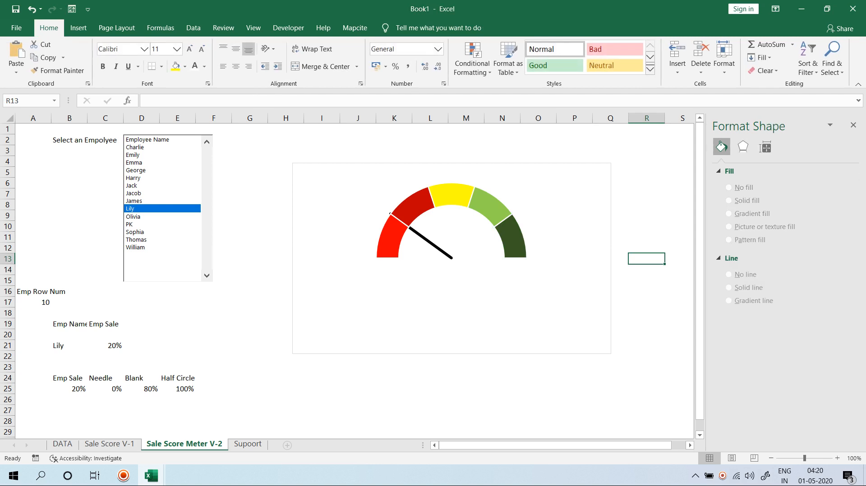
Step: Test the meter's needle by selecting several employees in turn, ending with the last name in the list
left_click(154, 177)
left_click(154, 155)
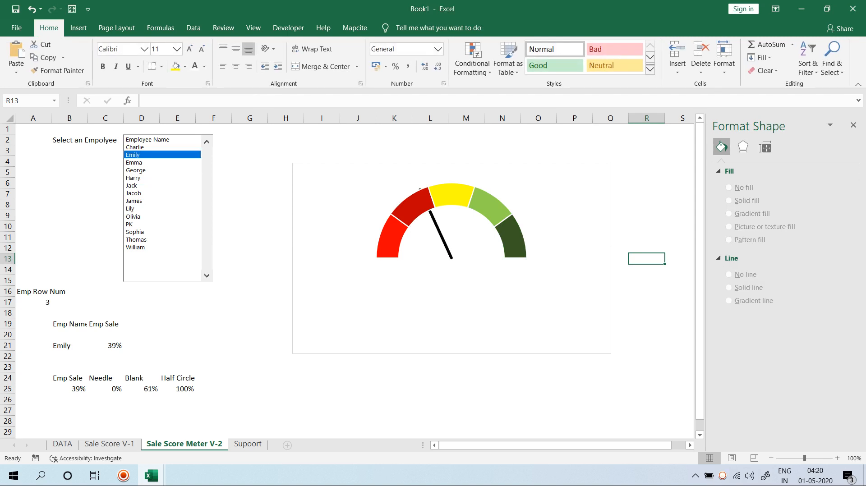
left_click(154, 193)
left_click(154, 247)
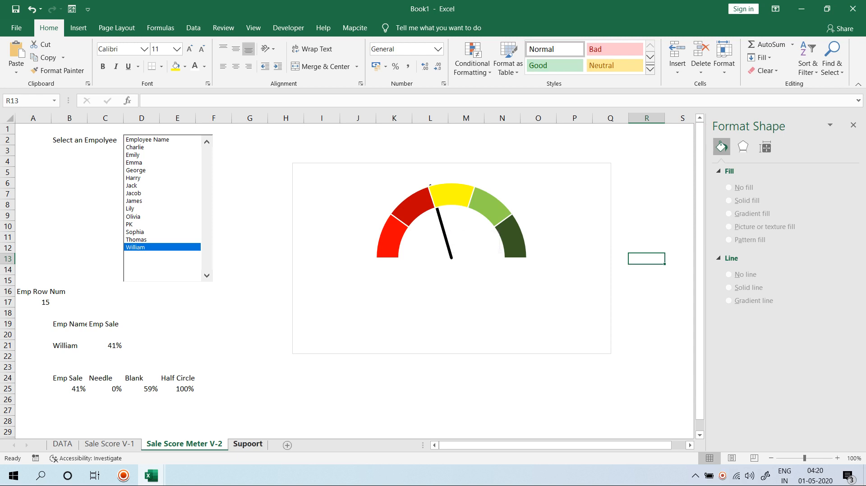
Step: On the Supoort sheet, link the Indicator Pie Chart (v2) Sales Score in E3 to cell B25 of the Sale Score Meter V-2 sheet
left_click(248, 444)
left_click(380, 389)
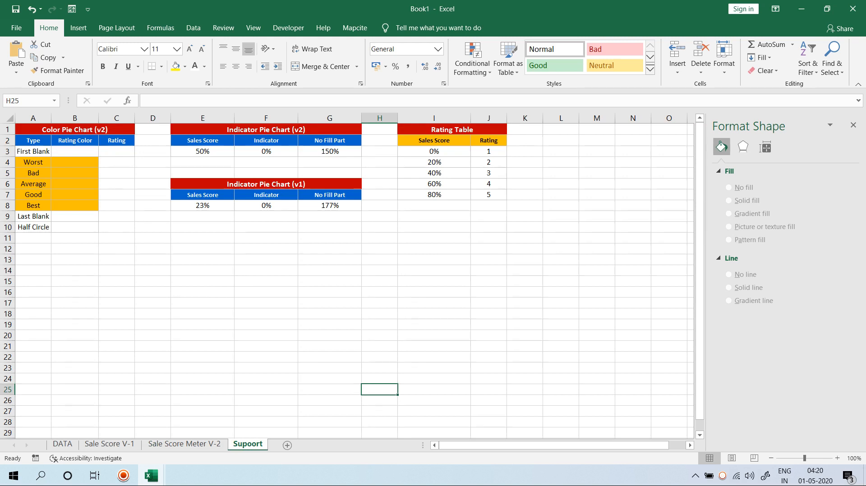
left_click(203, 151)
type("=")
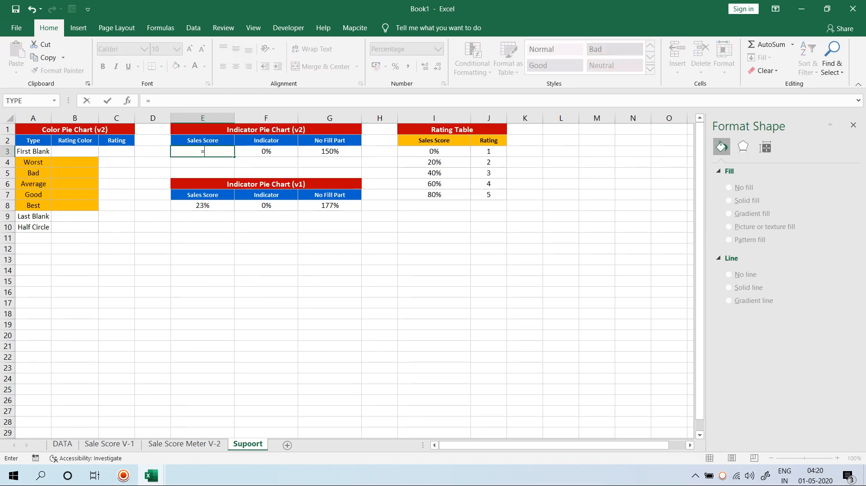
left_click(185, 444)
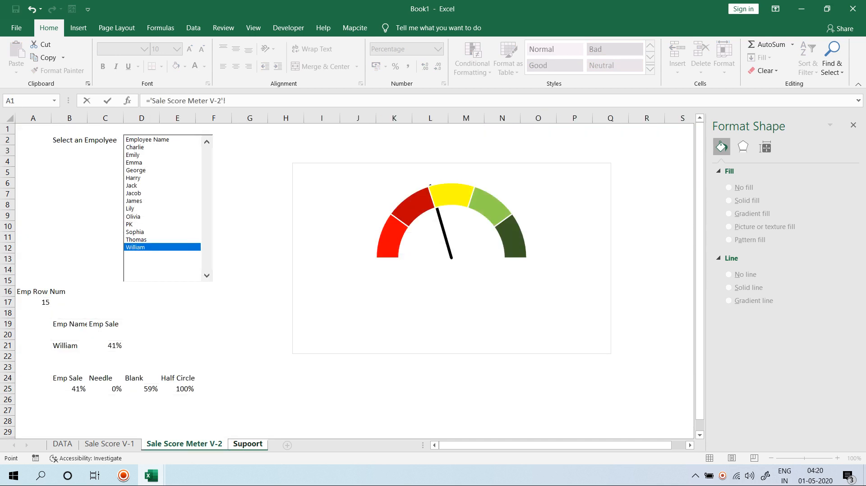
left_click(70, 390)
key("Return")
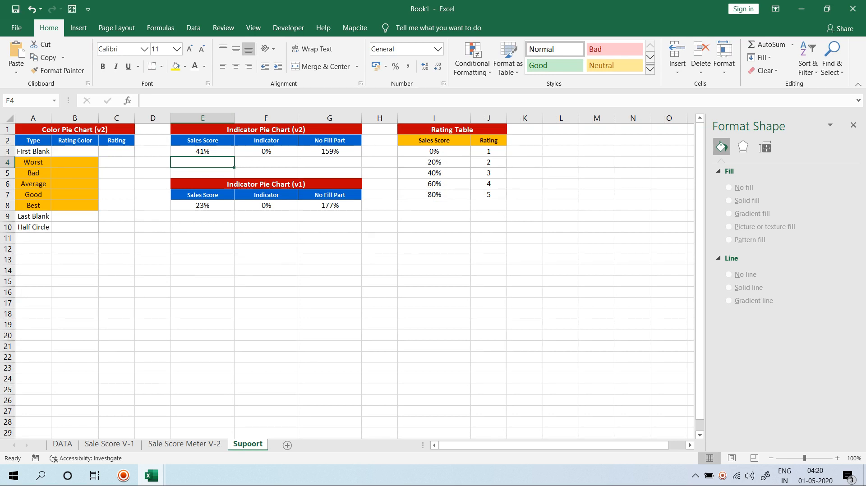
Step: Inspect the No Fill Part formula in G3 of the Indicator Pie Chart (v2) table without changing it
left_click(330, 152)
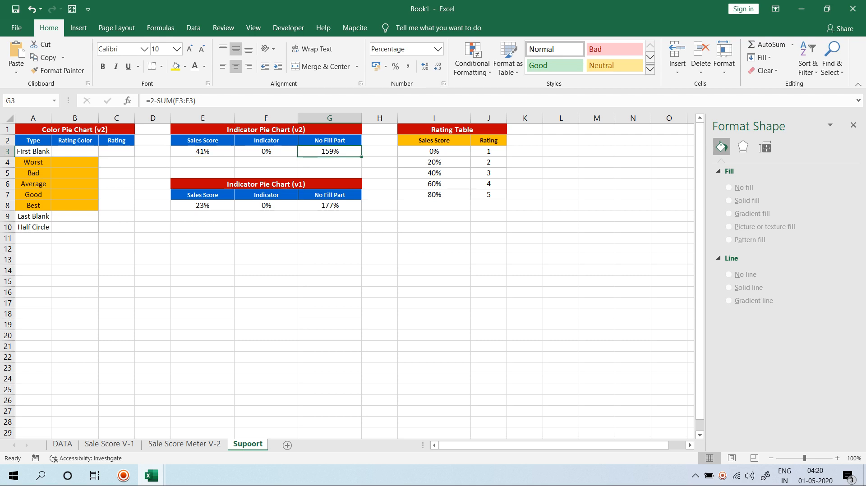
key("F2")
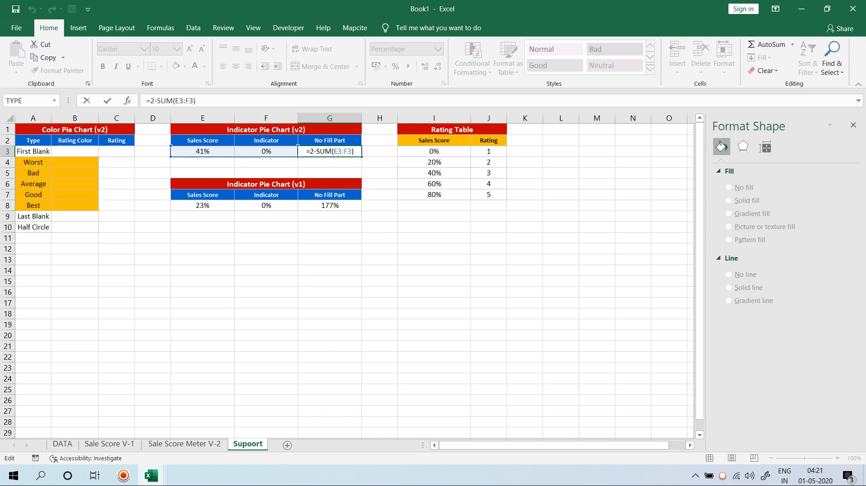
key("Escape")
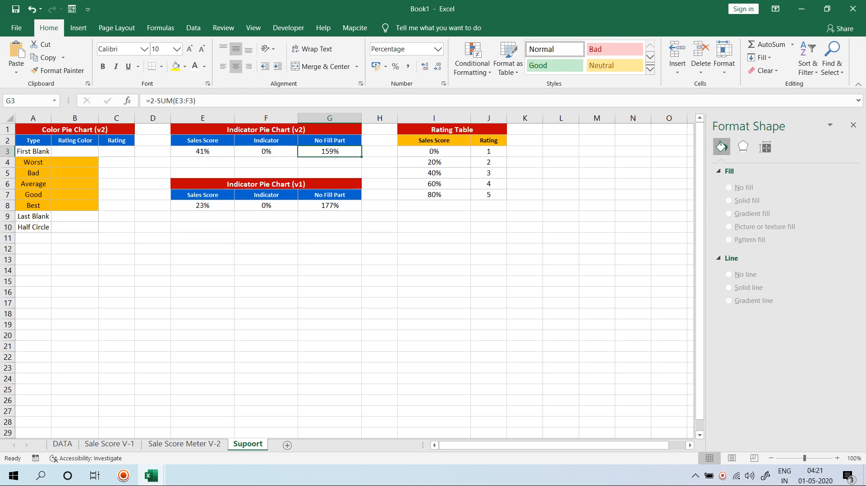
Step: Examine each row of the Rating Table to see which rating belongs to each sales score threshold
left_click_drag(434, 152, 488, 151)
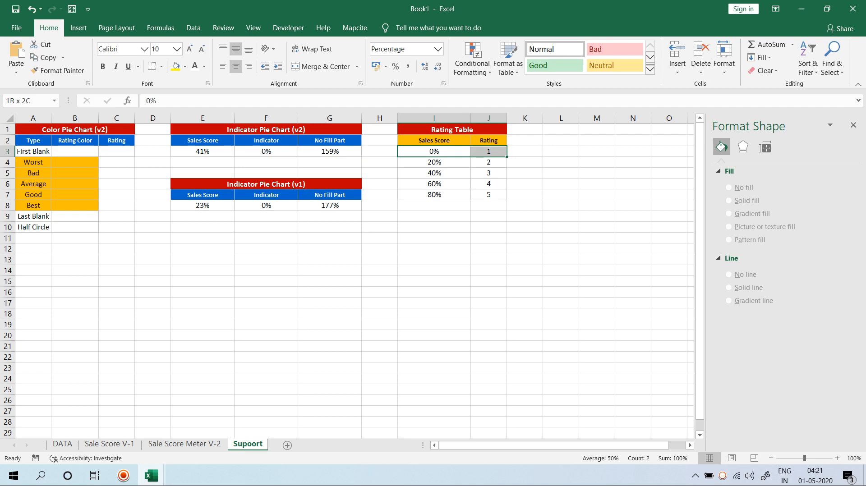
left_click(434, 162)
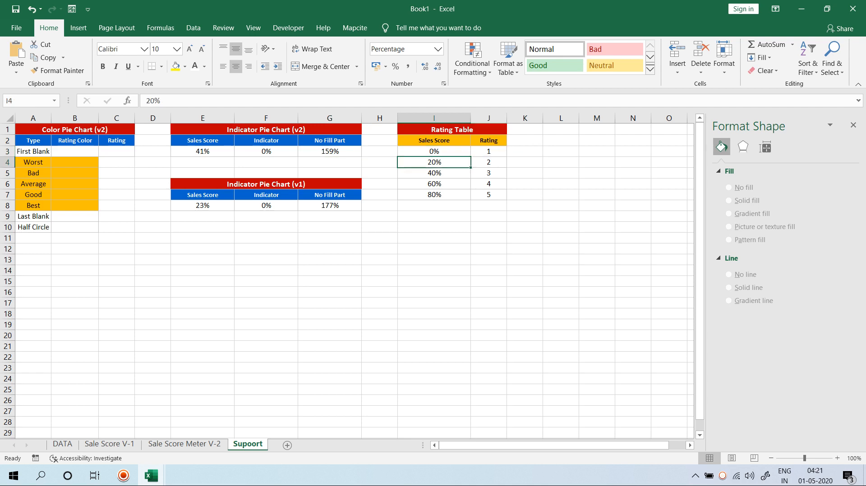
left_click(488, 162)
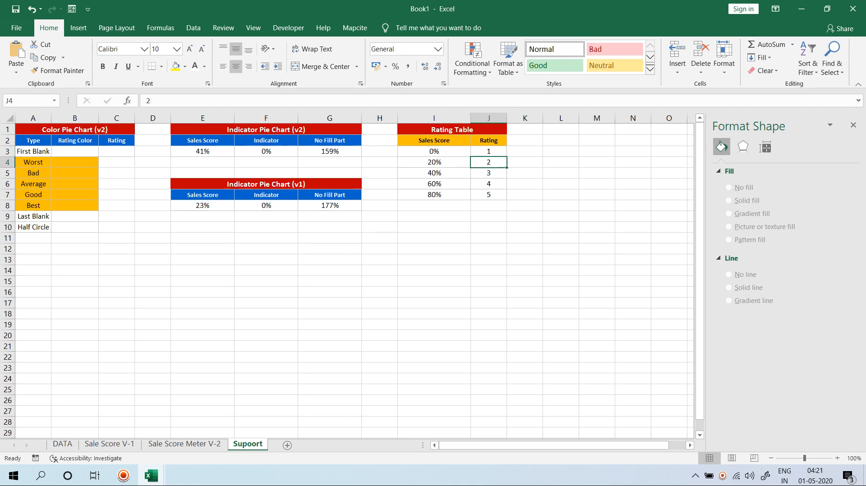
left_click_drag(434, 173, 488, 173)
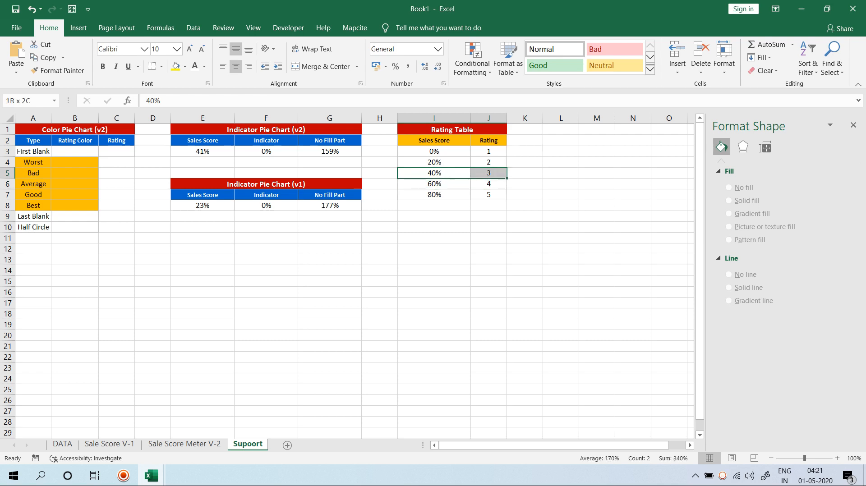
left_click(489, 173)
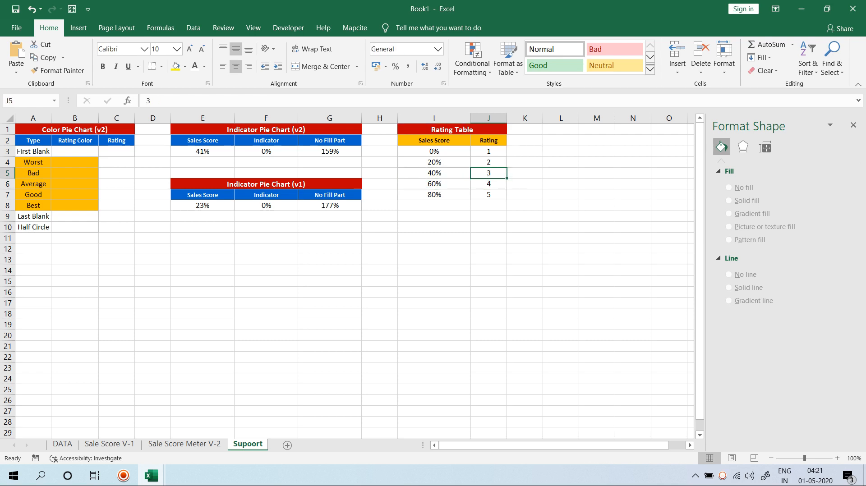
left_click(434, 184)
left_click(488, 184)
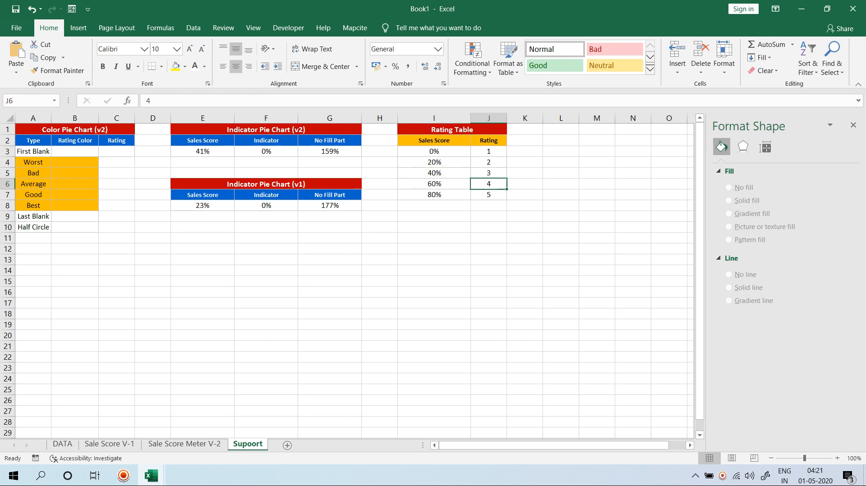
left_click(434, 205)
left_click(489, 195)
Step: In C3 of Color Pie Chart (v2), look up the rating with the formula =VLOOKUP(E3,I3:J7,2,1)
left_click(116, 151)
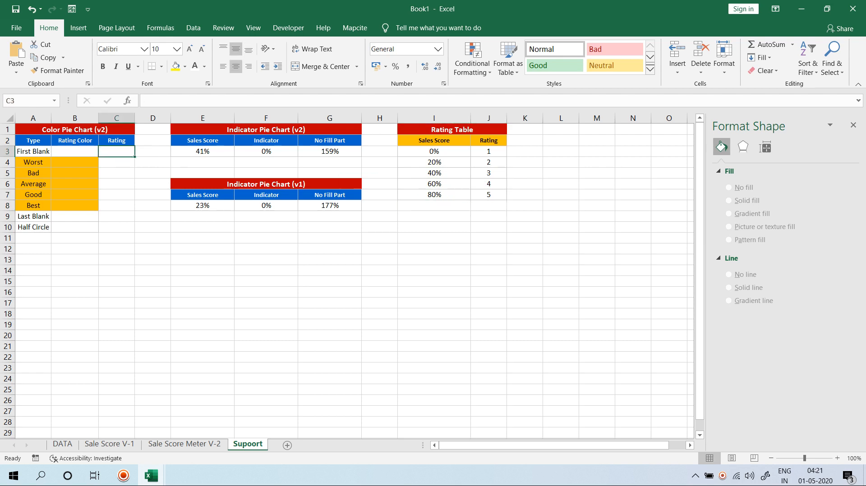
type("=vlo")
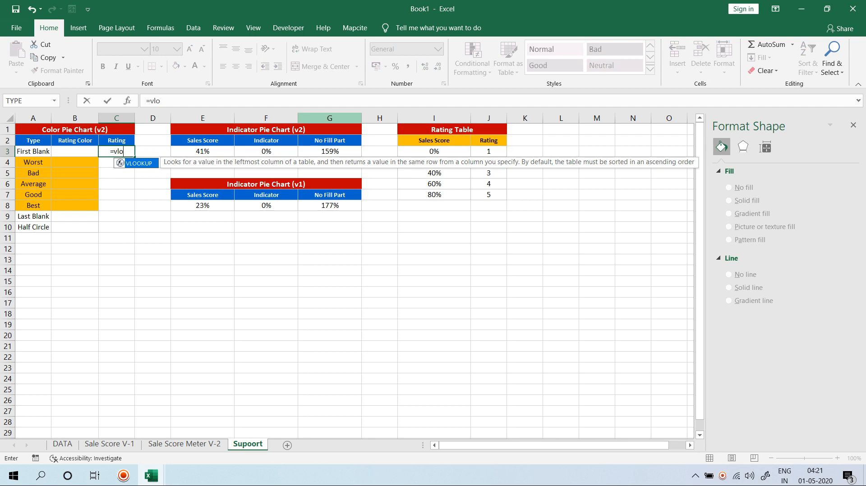
key("Tab")
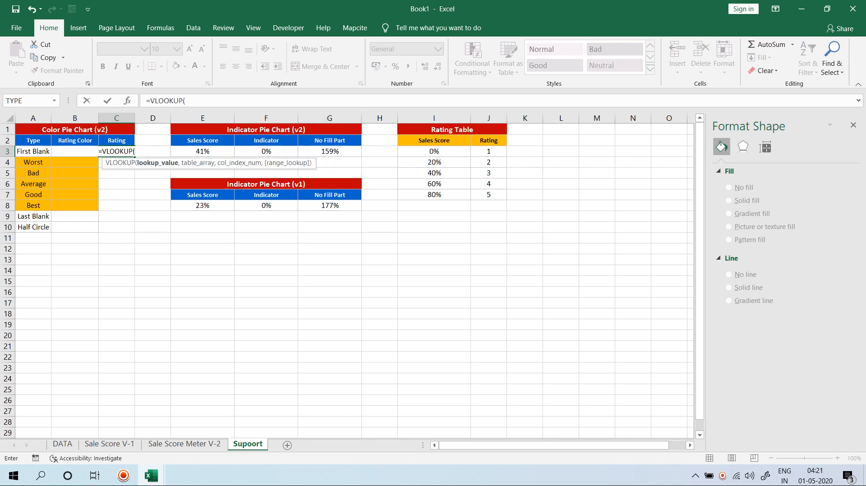
left_click(202, 151)
type(",")
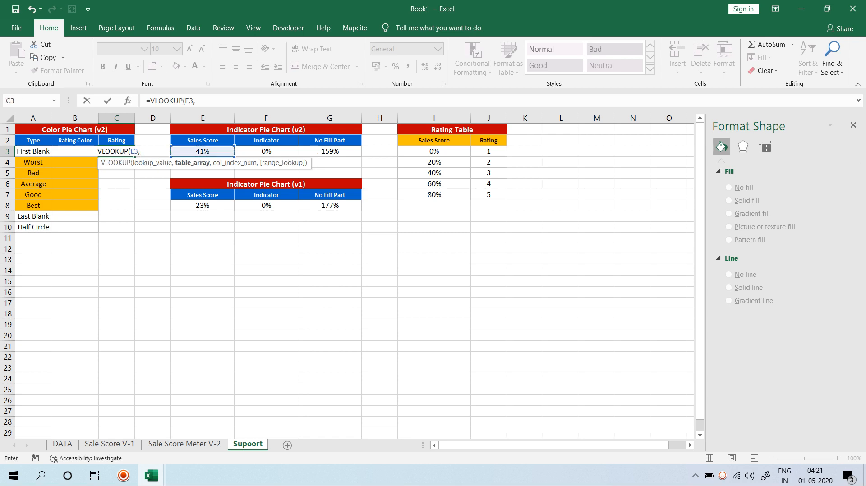
left_click_drag(433, 151, 494, 195)
type(",")
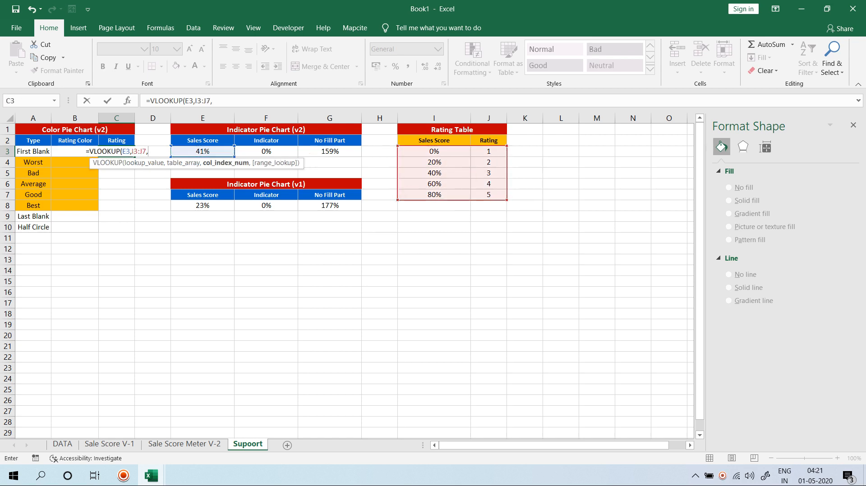
type("2,")
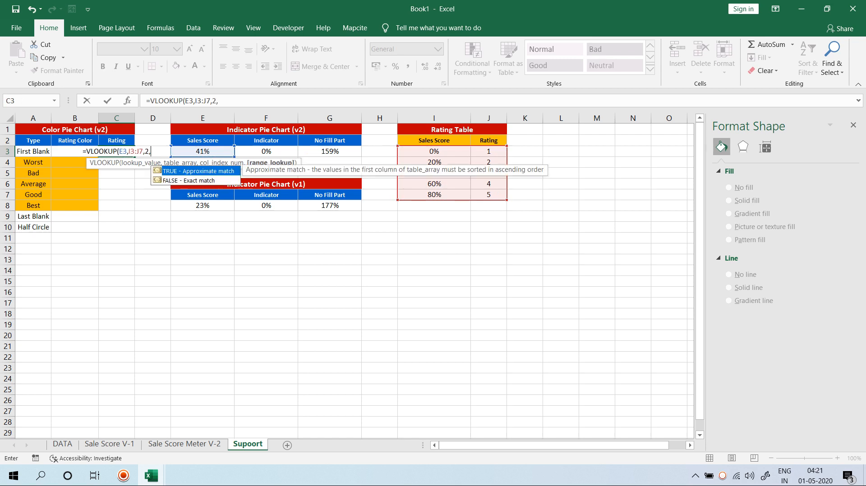
type("1")
key("Return")
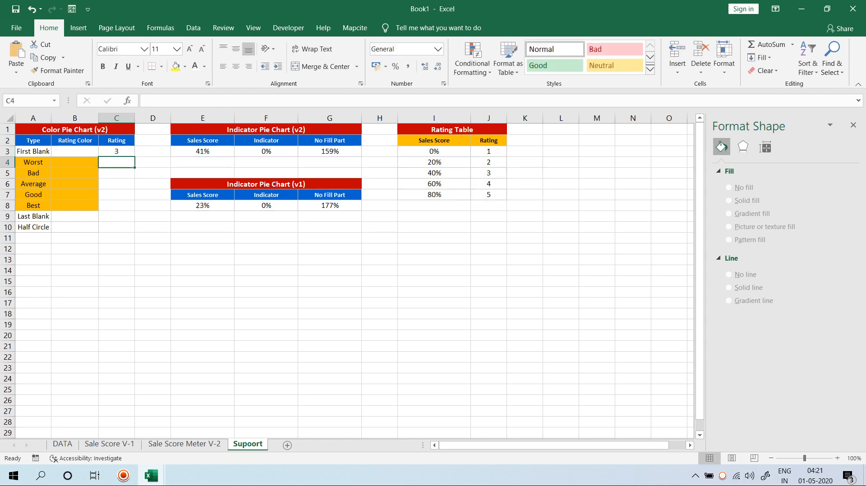
Step: Switch between two employees on the Sale Score Meter V-2 sheet, then compare the last one's score with the 40% row of the Rating Table
key("ctrl+Page_Up")
left_click(148, 155)
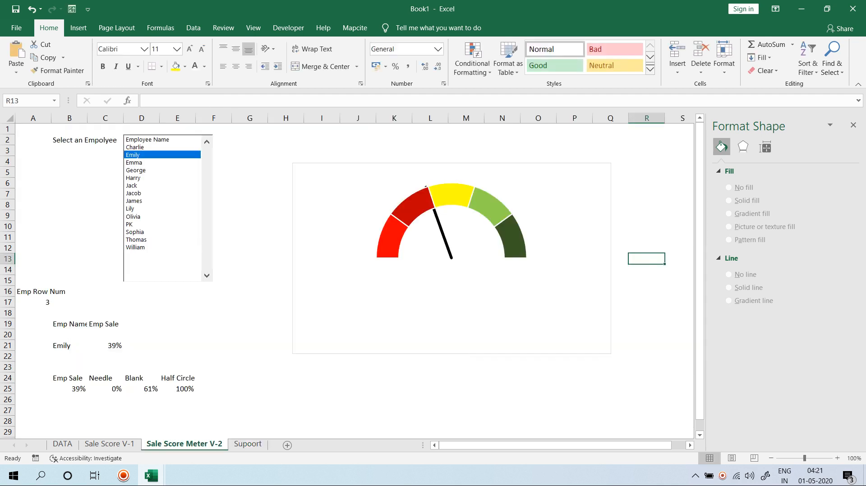
left_click(148, 247)
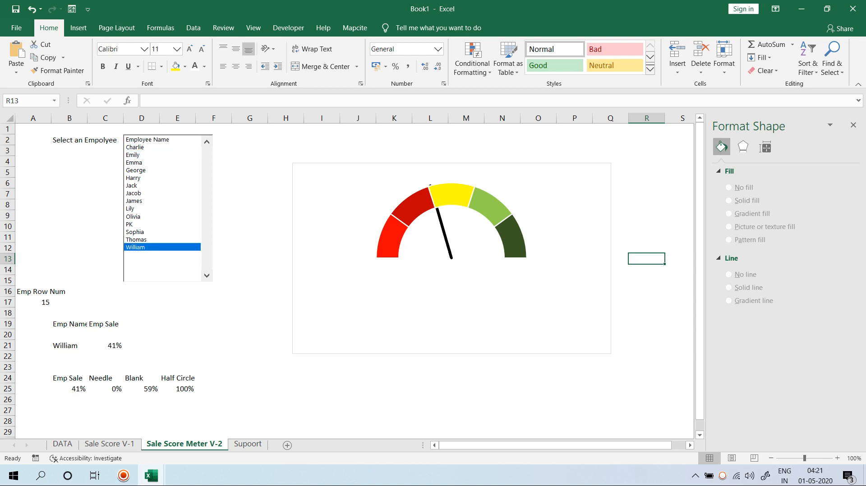
key("ctrl+Page_Down")
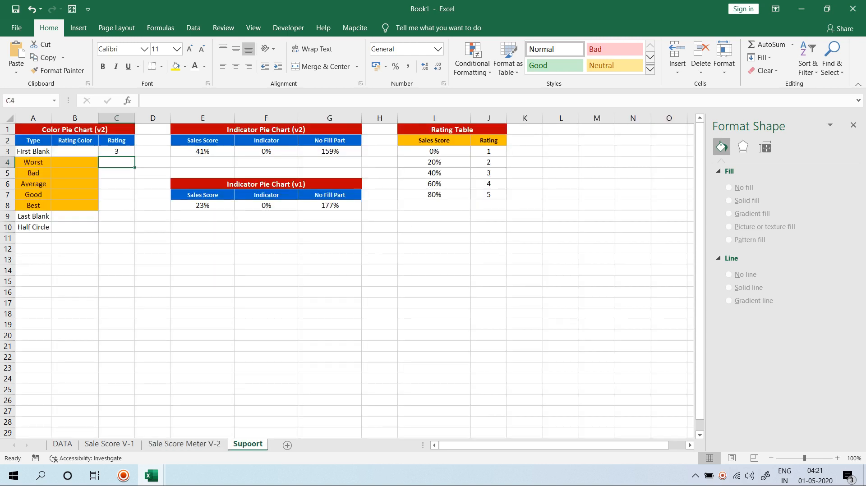
left_click_drag(439, 173, 488, 173)
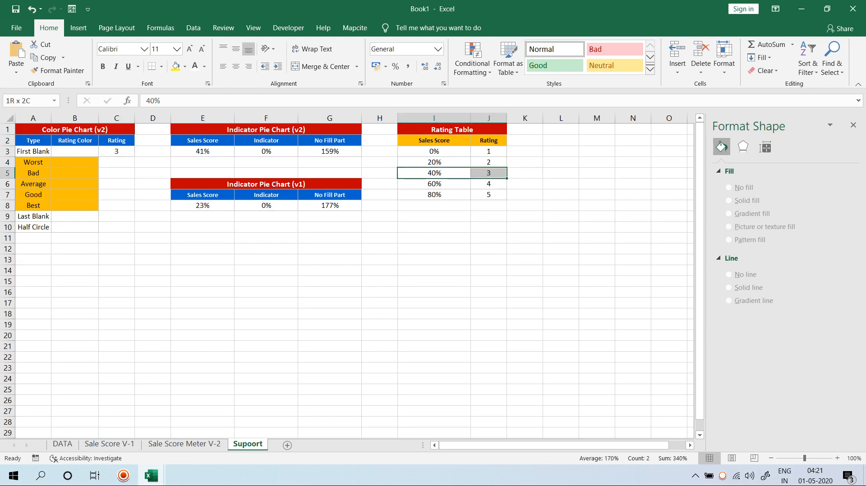
left_click(266, 282)
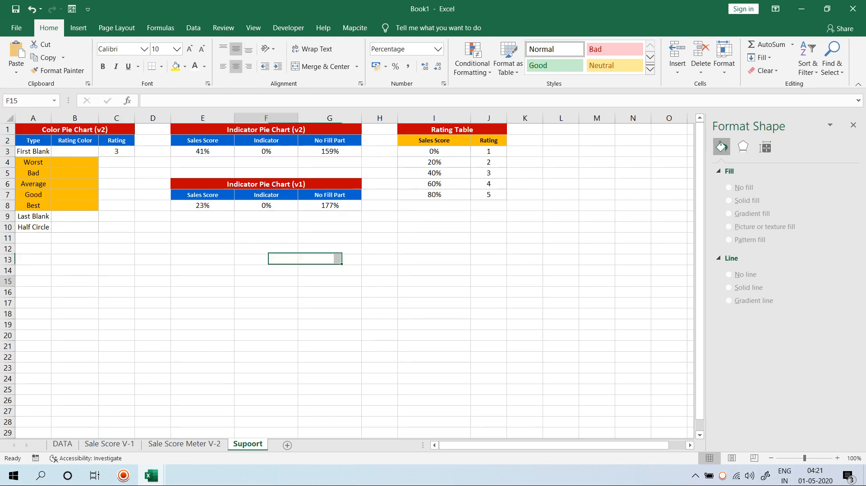
Step: Calculate the First Blank value in B3 of Color Pie Chart (v2) with the formula =C3-1
left_click(75, 151)
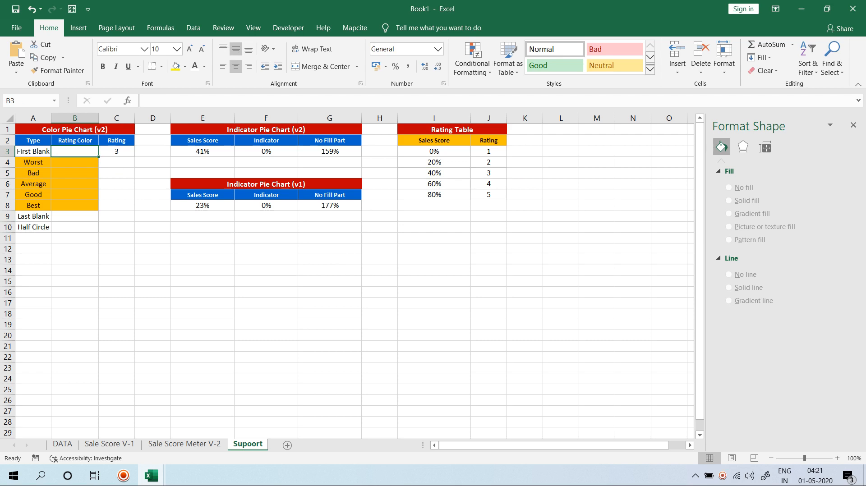
type("=")
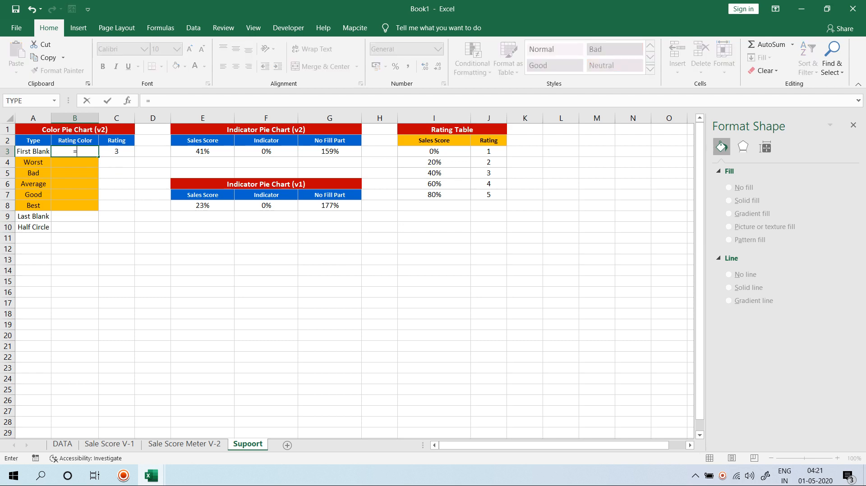
type("C3-1")
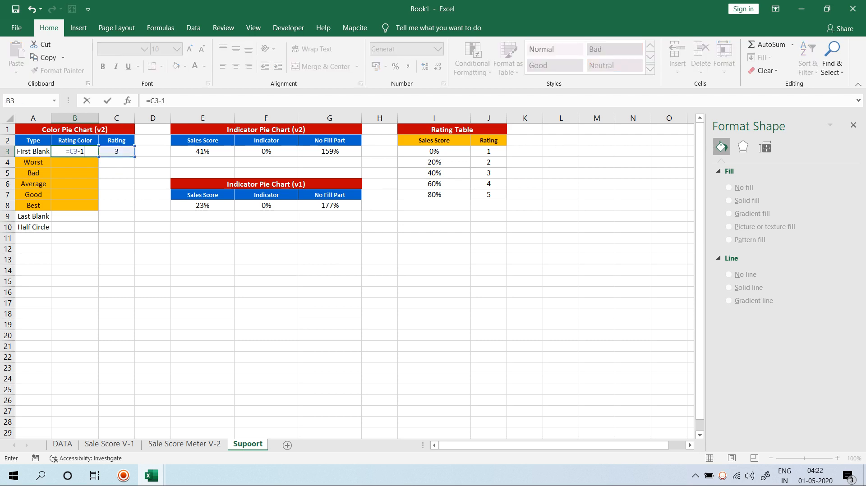
key("Return")
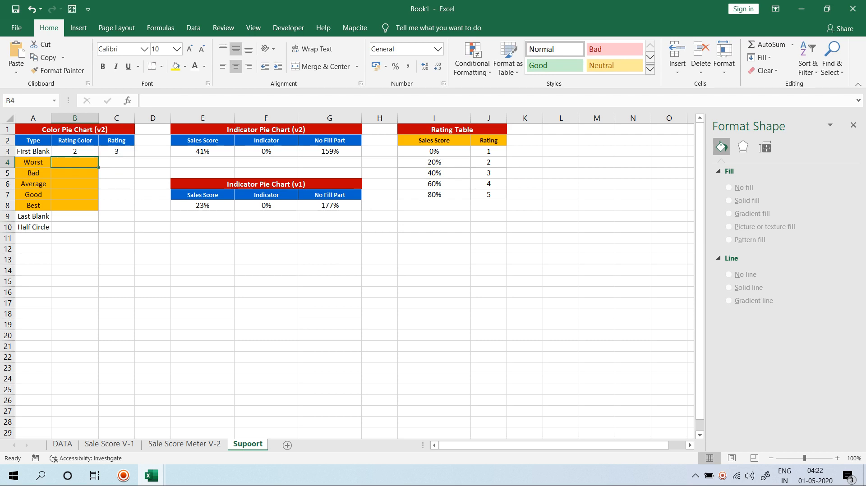
Step: Examine the rating types from Worst to Best and their Rating Color cells in Color Pie Chart (v2)
key("Left")
key("shift+Down")
key("shift+Down")
key("shift+Down")
key("shift+Down")
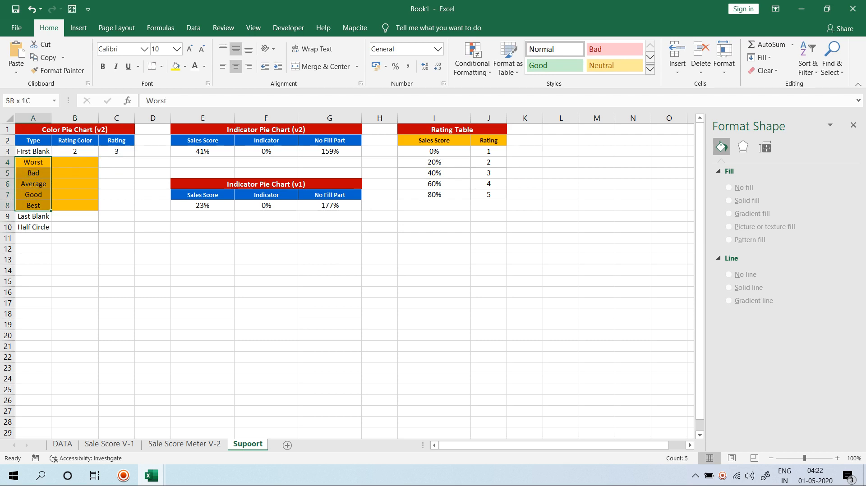
key("shift+Up")
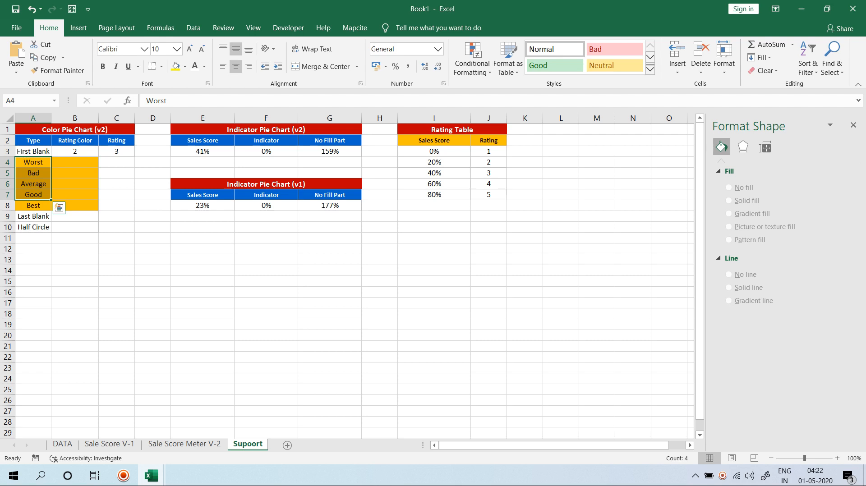
key("Right")
key("Down")
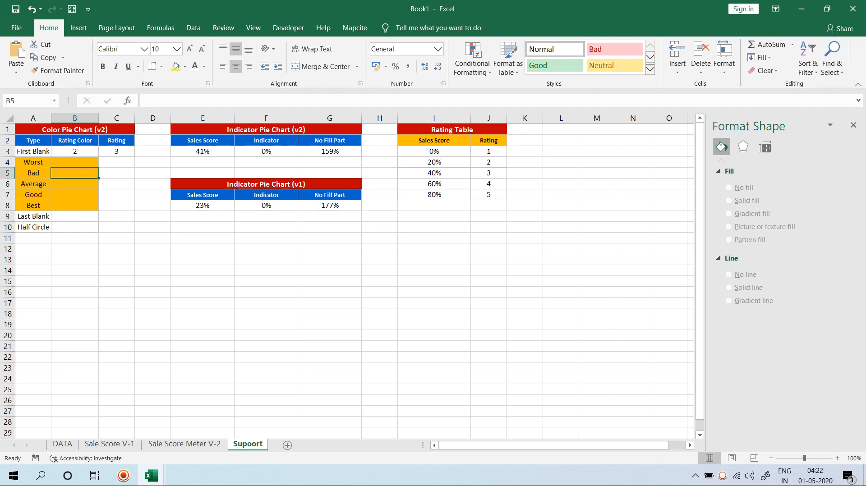
left_click_drag(75, 163, 75, 217)
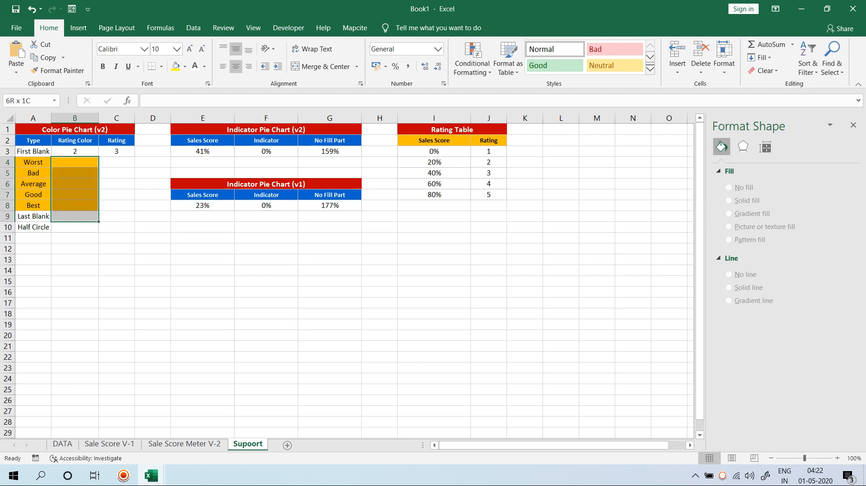
Step: Enter the formula =IF($C$3=ROW(A1),1,0) in B4 as the Rating Color value for Worst
left_click(75, 162)
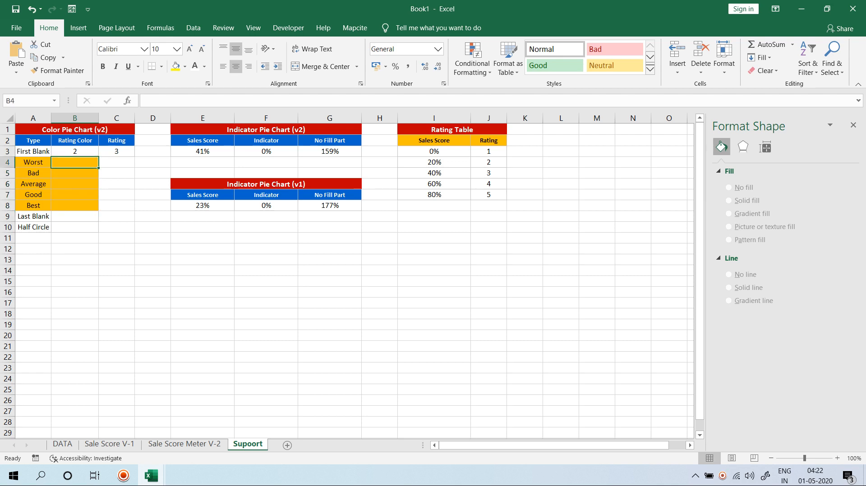
type("=IF(")
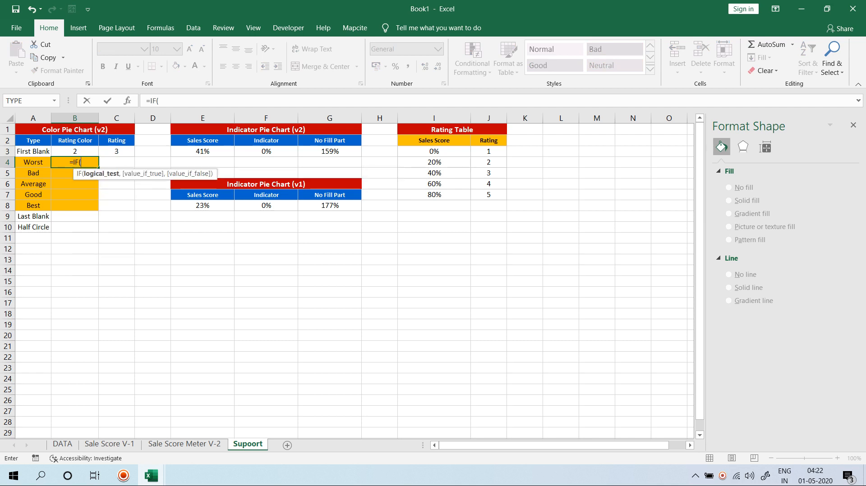
key("Up")
key("Right")
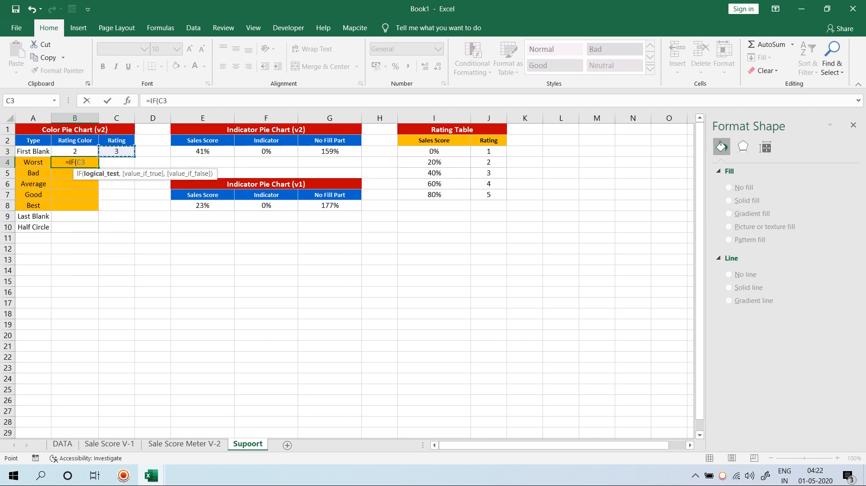
key("F4")
type("=")
type("rp")
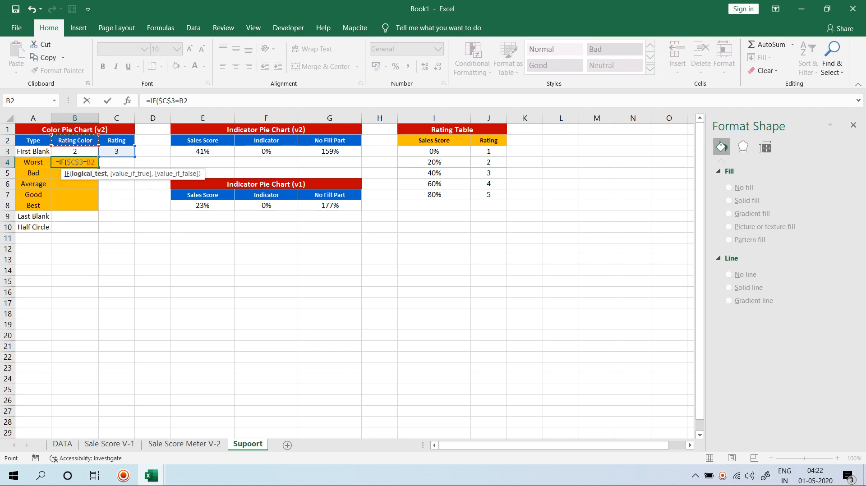
key("BackSpace")
key("BackSpace")
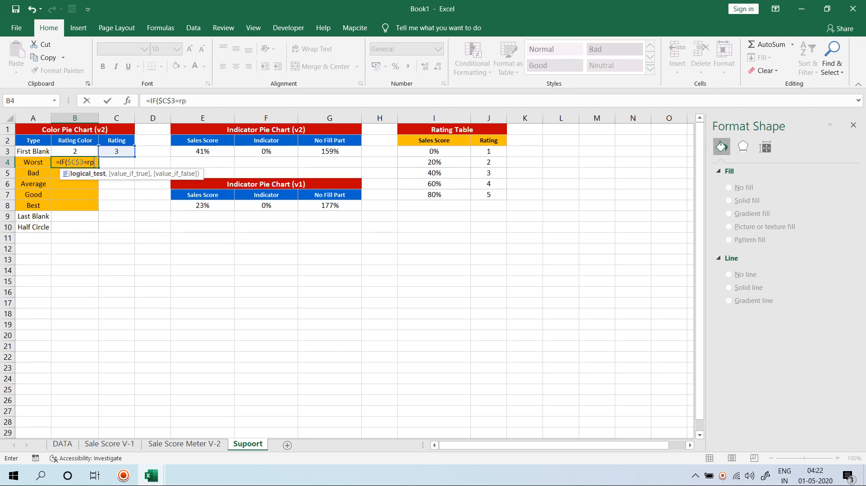
type("row")
key("Tab")
key("Up")
key("Up")
key("Up")
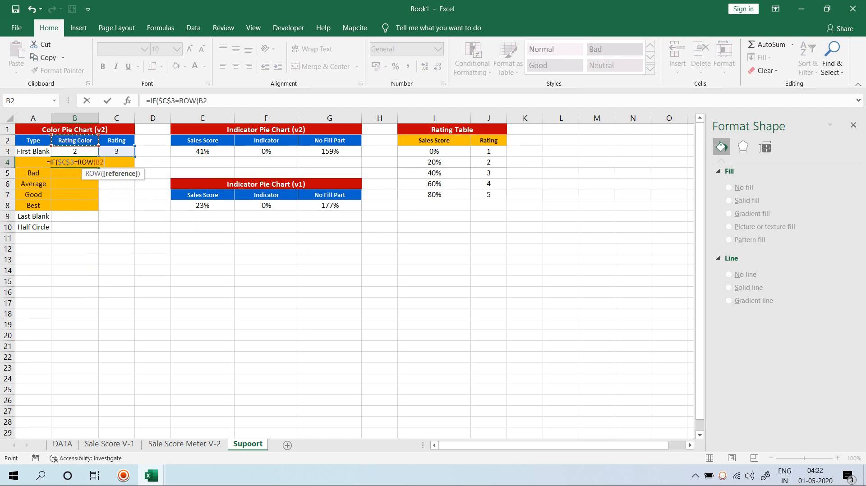
type(")")
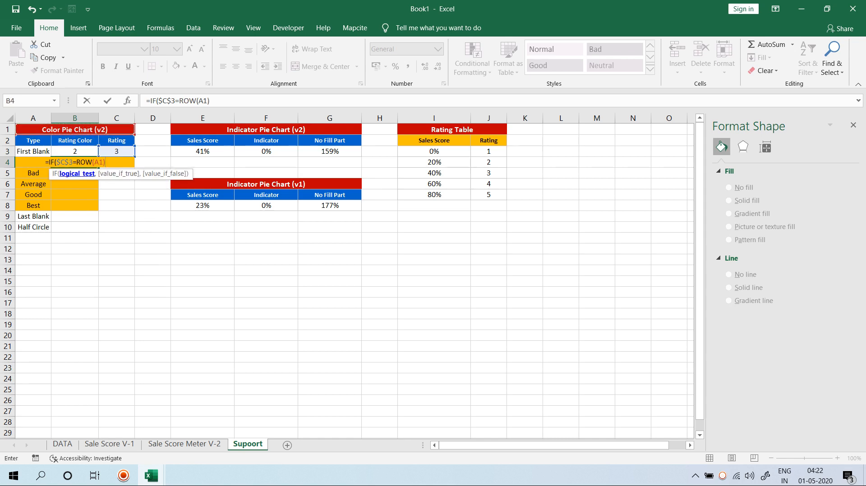
type(",1,0")
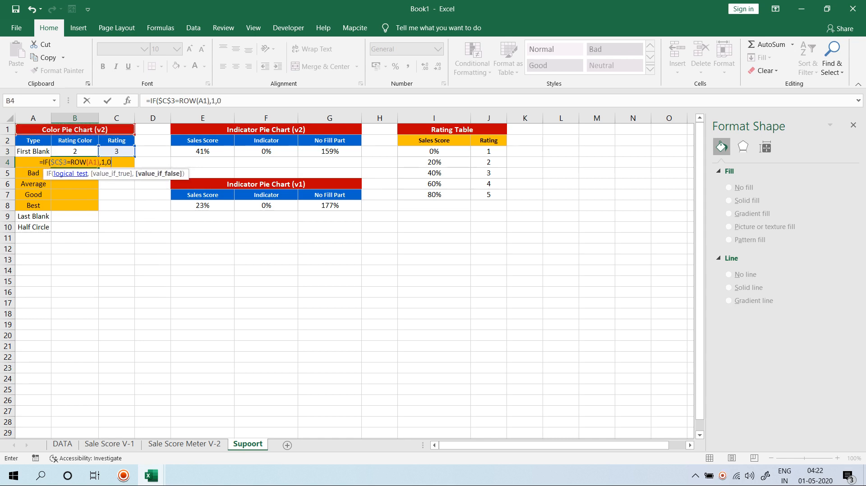
key("Return")
key("Return")
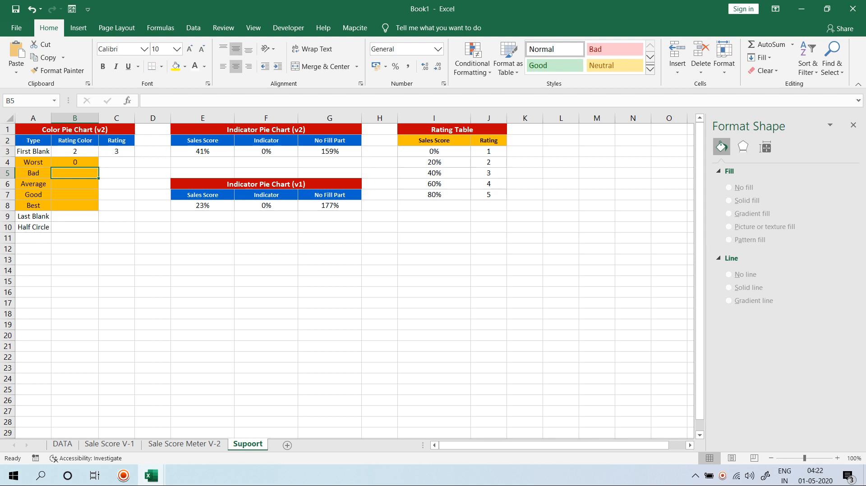
Step: Enter the demonstration formula =ROW(A1) in the empty cell D2 beside the Color Pie Chart (v2) table
left_click(75, 130)
left_click(152, 140)
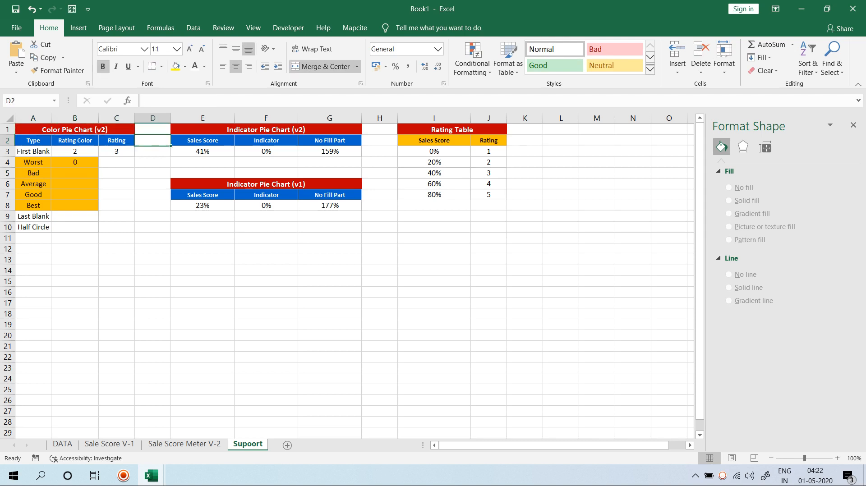
type("=row")
key("Tab")
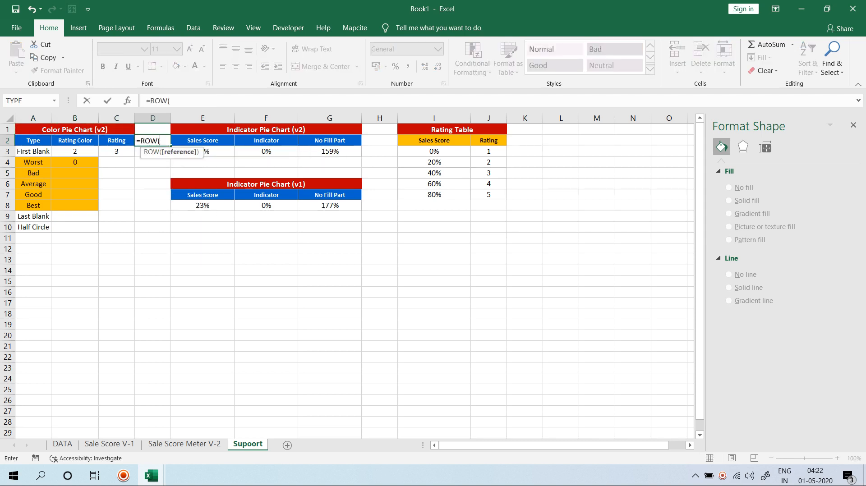
key("Left")
key("Left")
key("Up")
key("Return")
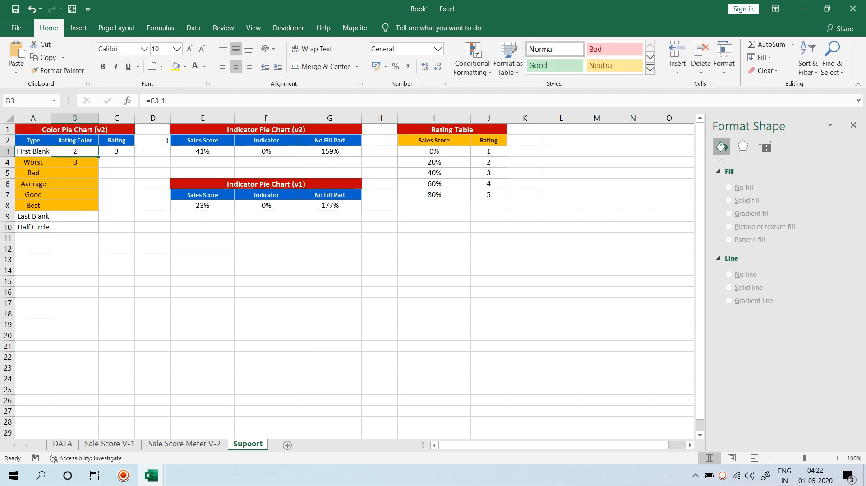
Step: Copy the ROW formula from D2 down through D5 and return to D2
left_click(153, 152)
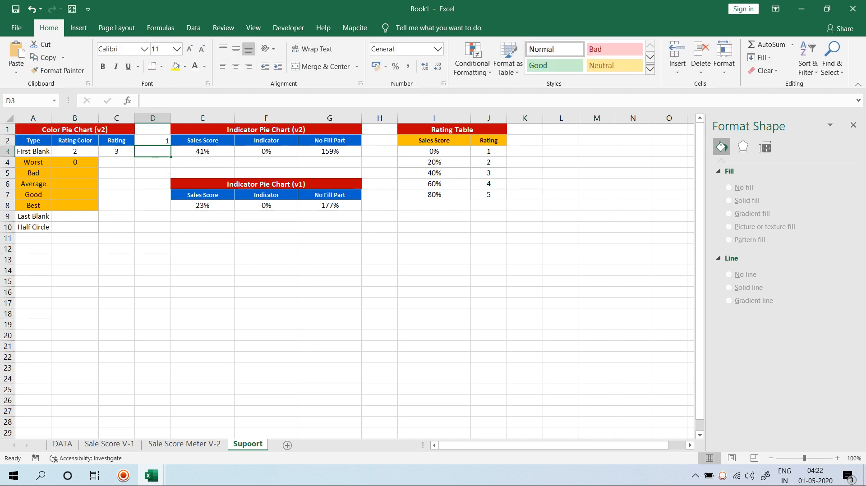
key("ctrl+d")
key("Down")
key("ctrl+d")
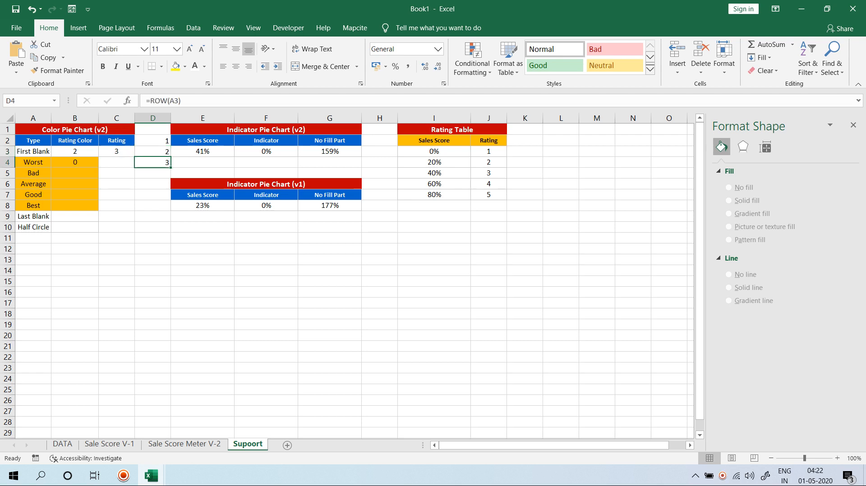
key("Down")
key("ctrl+d")
key("Up")
key("Up")
key("Up")
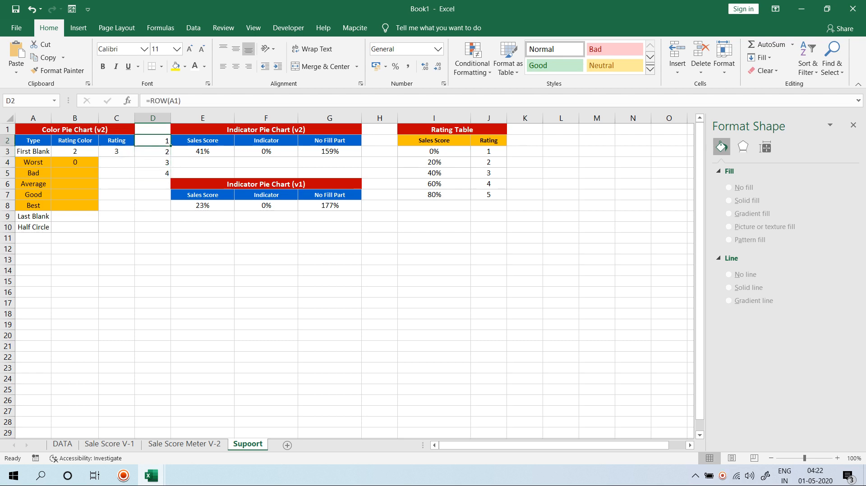
Step: Clear the demonstration ROW formulas from D2:D5 beside the Color Pie Chart (v2) table
key("shift+Down")
key("shift+Down")
key("shift+Down")
key("Delete")
key("Left")
key("Left")
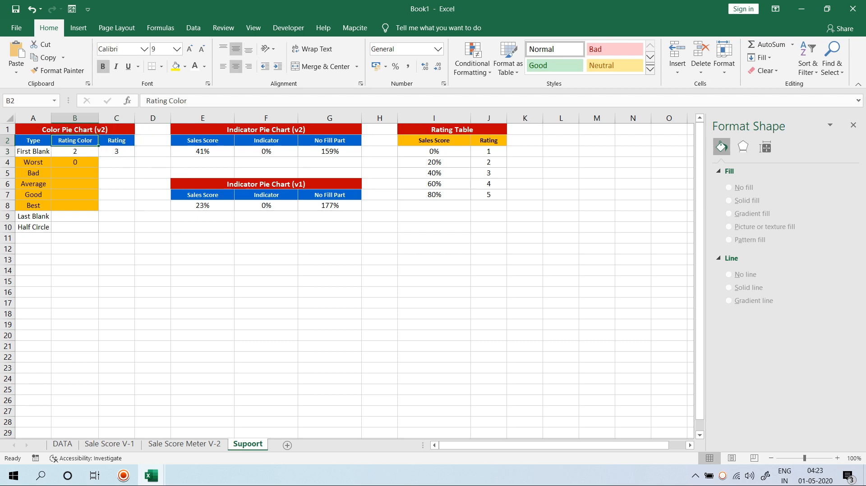
Step: Review the Worst formula in B4, the Rating lookup in C3 and the empty Rating Color cells below
key("Down")
key("Down")
key("F2")
key("Escape")
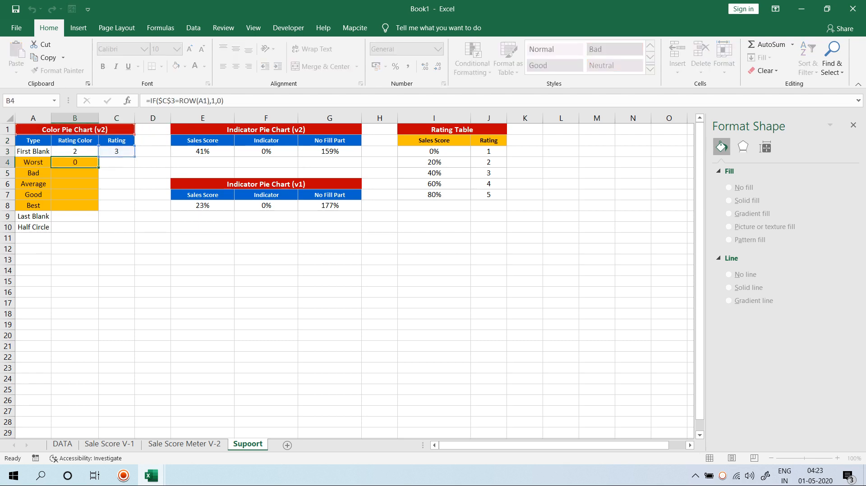
key("Up")
key("Right")
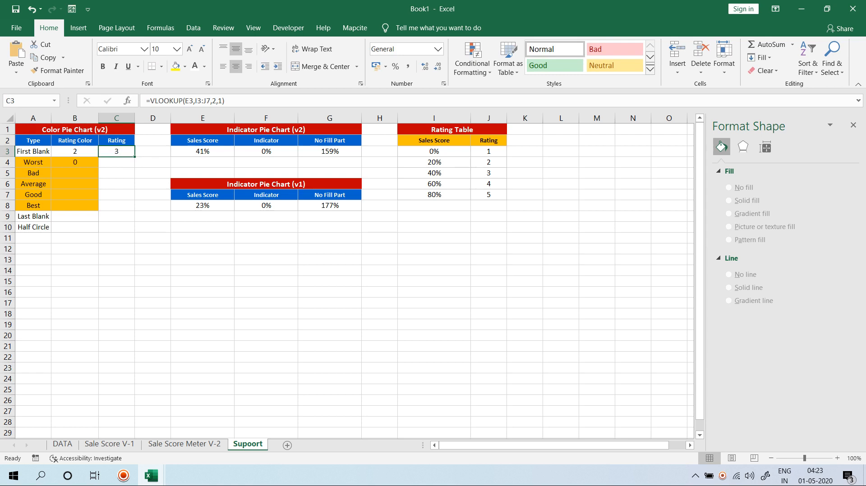
key("Left")
key("Down")
key("Down")
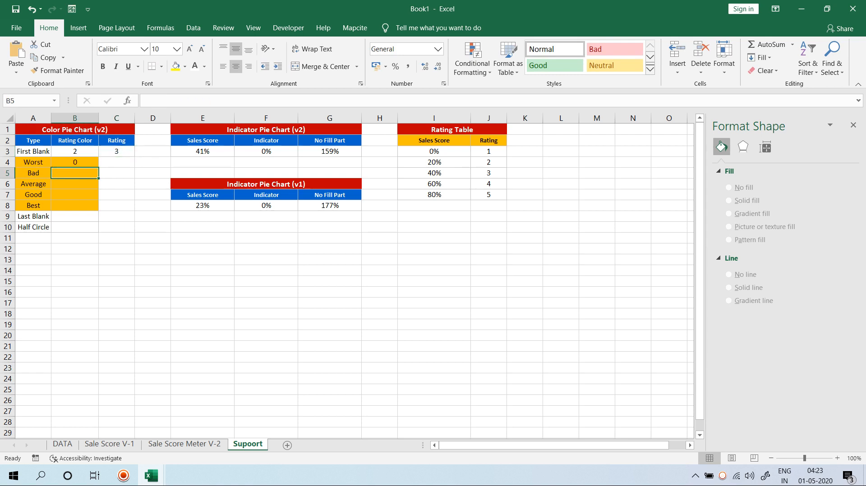
key("Down")
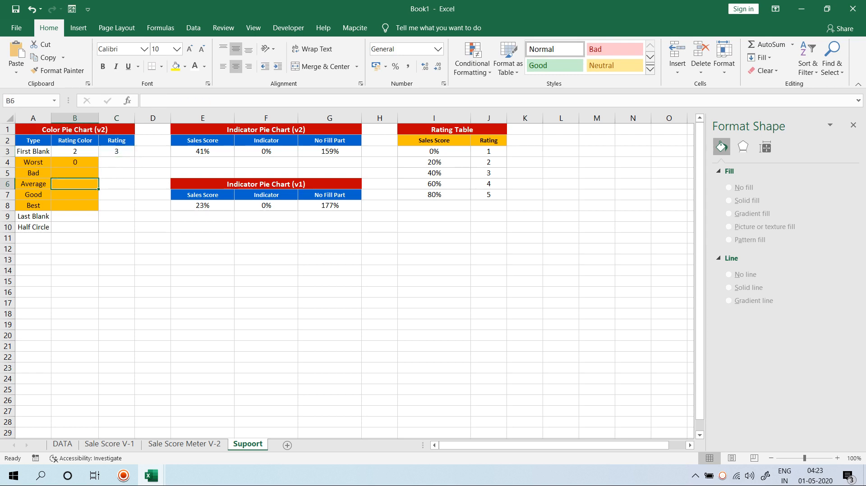
Step: Fill the Worst Rating Color formula from B4 down through B8 to cover Bad, Average, Good and Best
key("Up")
key("Up")
key("shift+Down")
key("shift+Down")
key("shift+Down")
key("shift+Down")
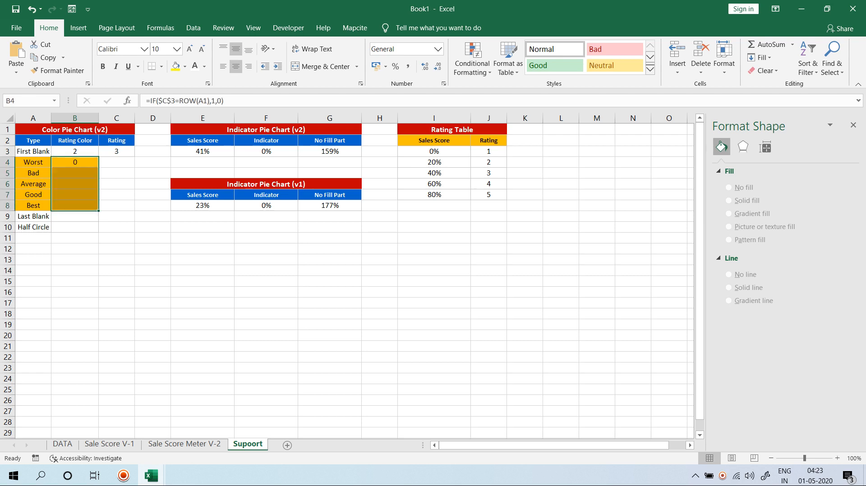
key("ctrl+d")
Step: Choose the fourth employee in the Sale Score Meter V-2 list and check the Rating Color cells on the Supoort sheet
key("Right")
key("Up")
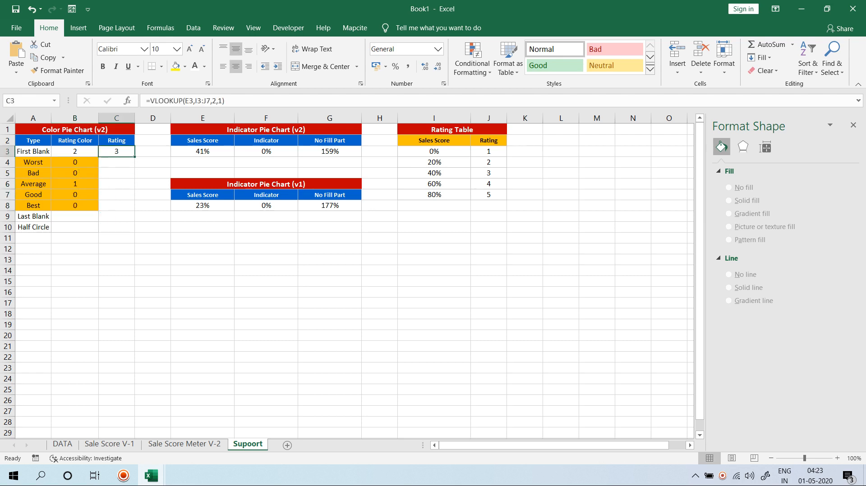
left_click(75, 184)
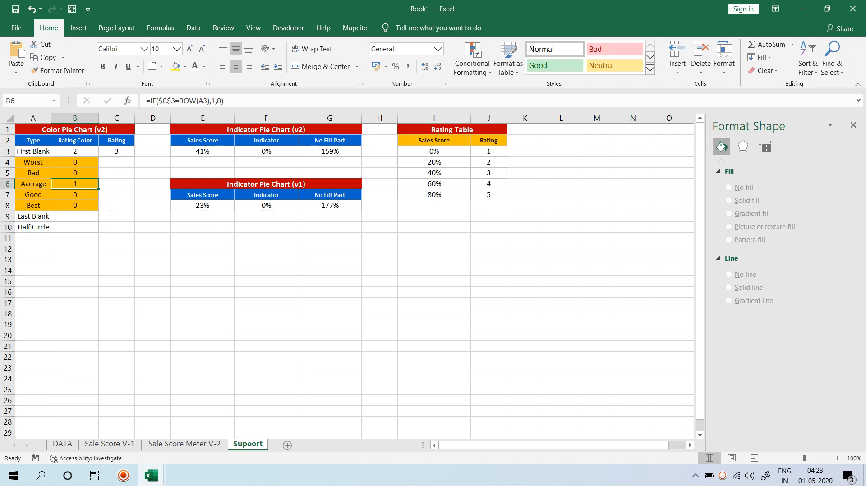
key("ctrl+Page_Up")
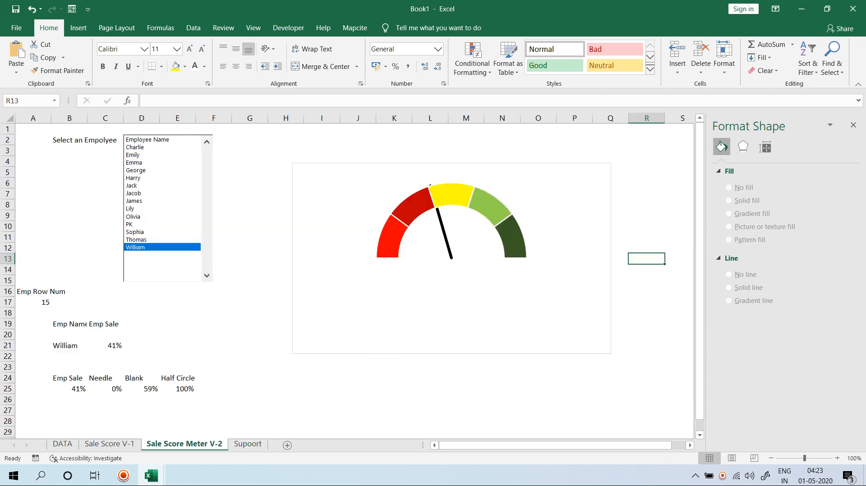
left_click(144, 170)
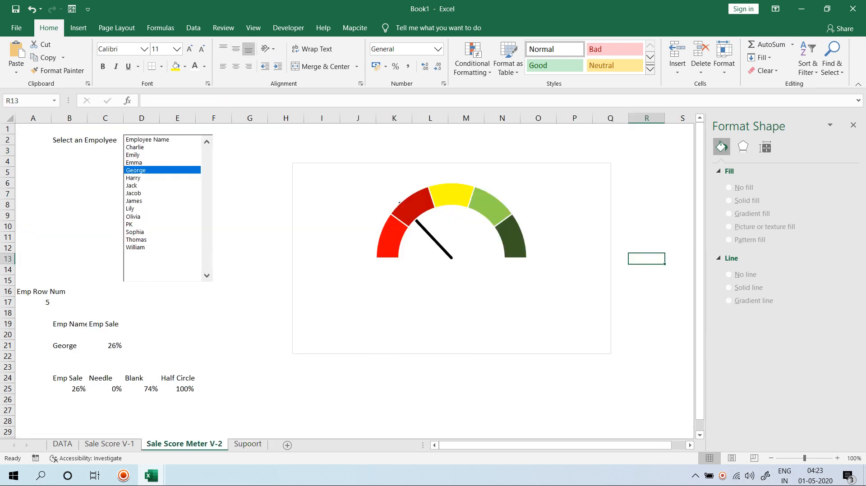
key("ctrl+Page_Down")
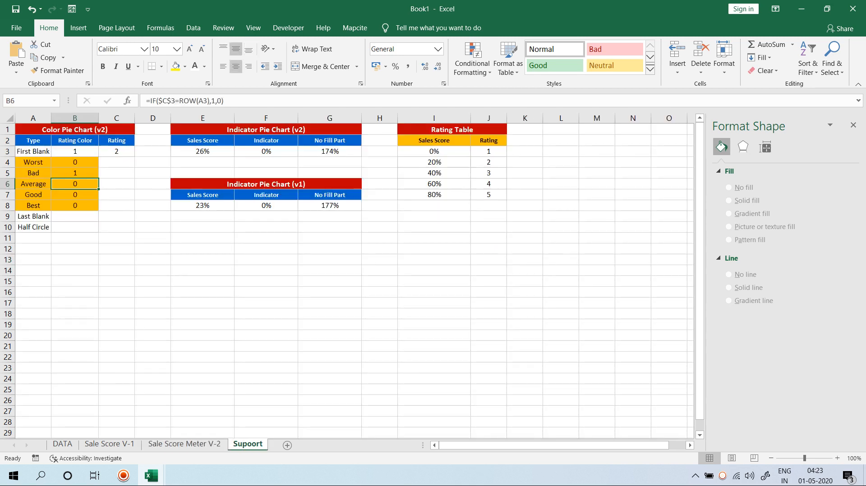
left_click(75, 173)
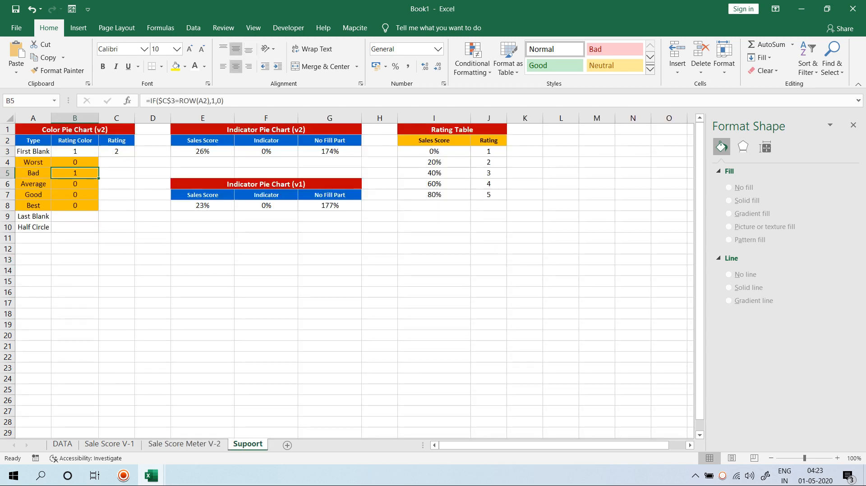
Step: Enter the formula =5-SUM(B3:B8) in B9 as the Rating Color value for Last Blank
left_click(75, 216)
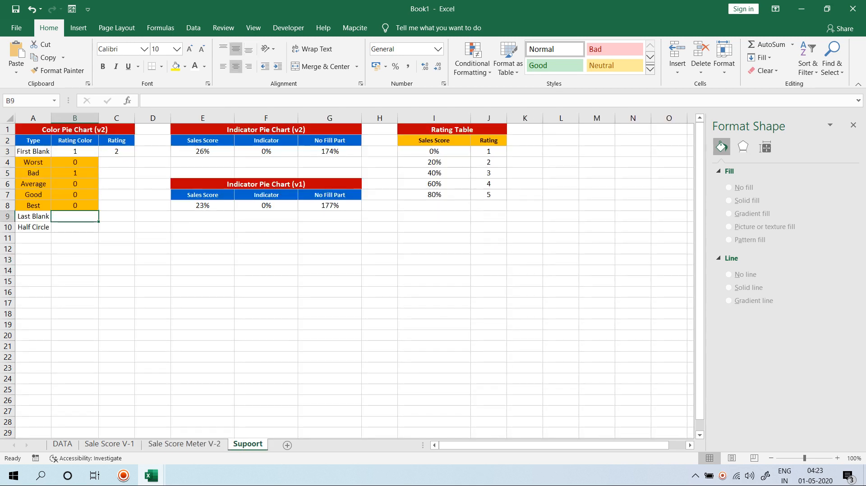
type("=")
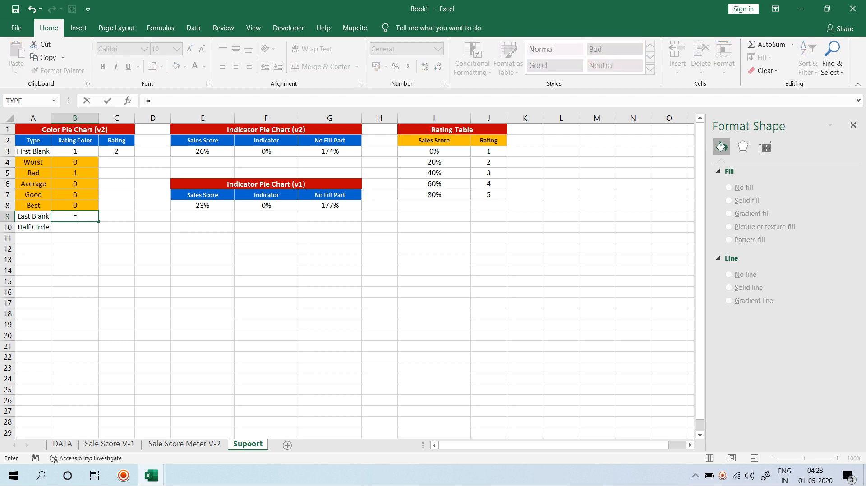
type("5-sum")
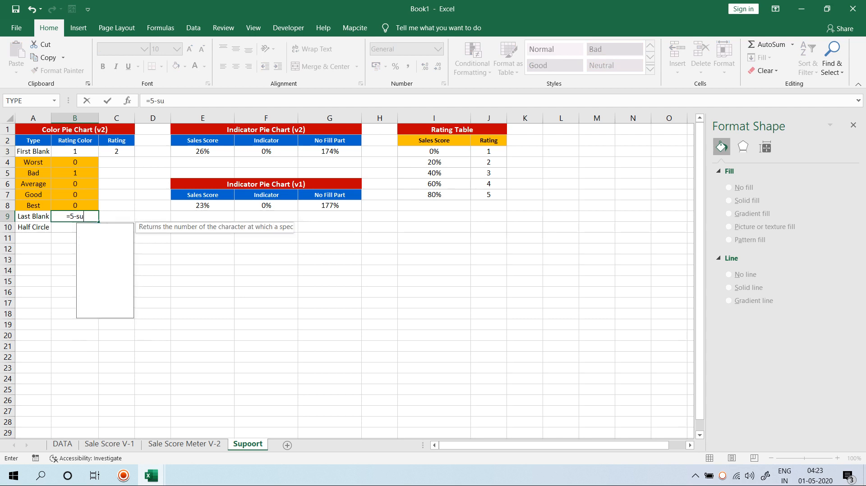
key("Tab")
key("Up")
key("ctrl+shift+Up")
key("shift+Down")
key("shift+Down")
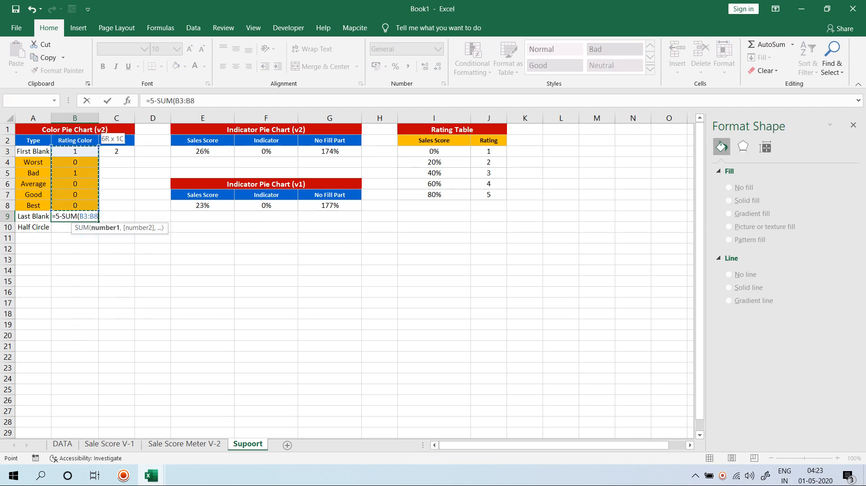
key("Return")
key("Return")
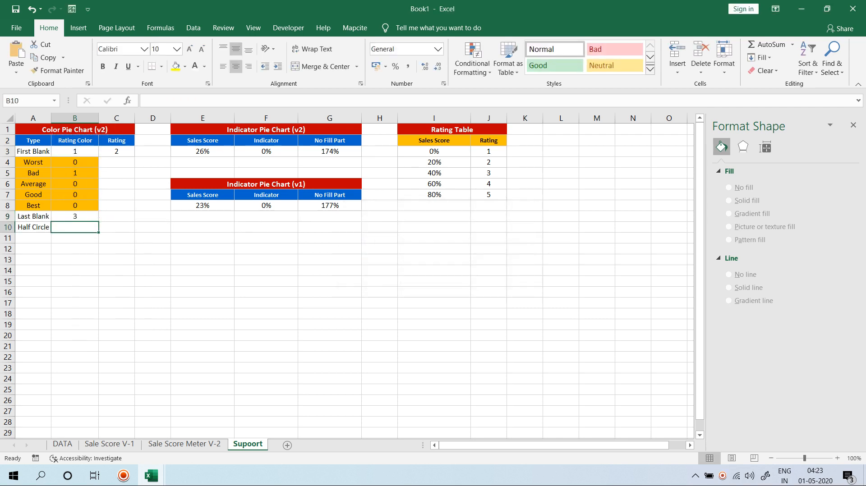
Step: Check the sum of B3:B9 and enter 5 in B10 as the Half Circle value
left_click_drag(75, 152, 75, 216)
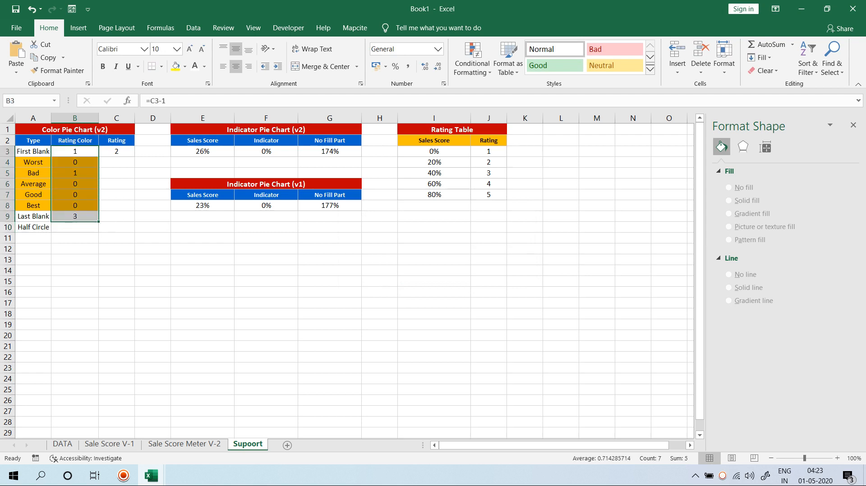
left_click(75, 227)
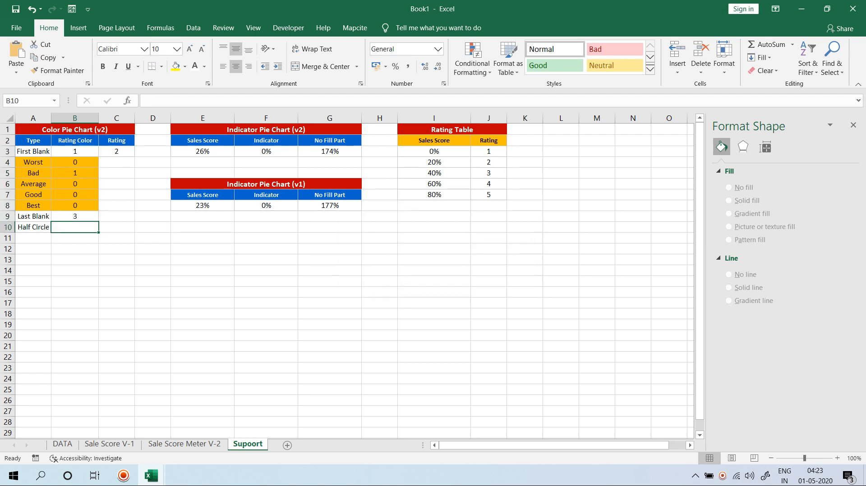
type("5")
key("Return")
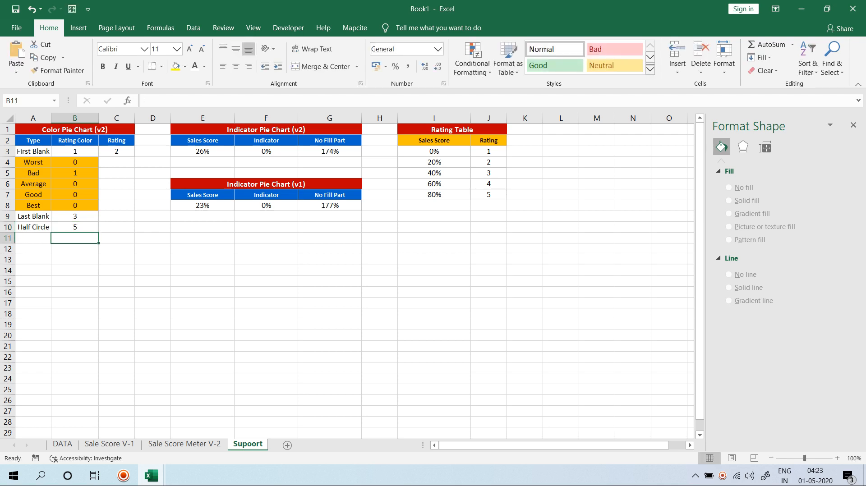
Step: Sum the Rating Color values in B11 and label the row TOTAL in A11
key("alt+equal")
key("ctrl+Return")
key("Left")
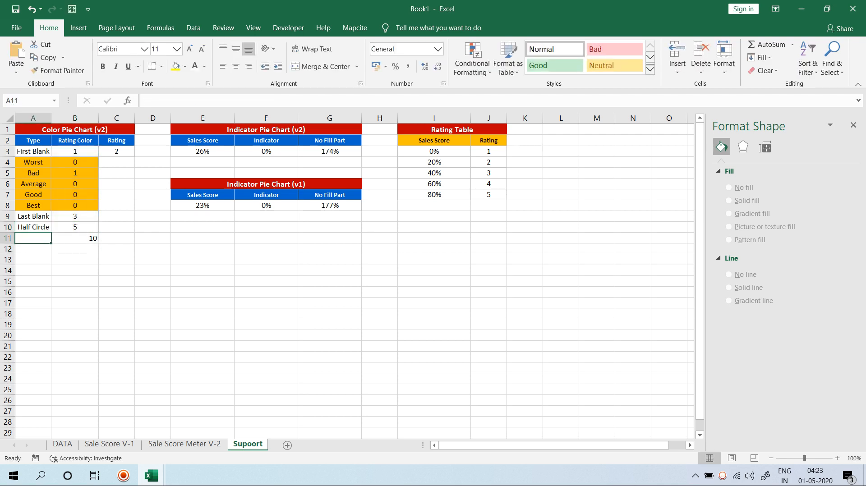
type("TOTAL")
key("Return")
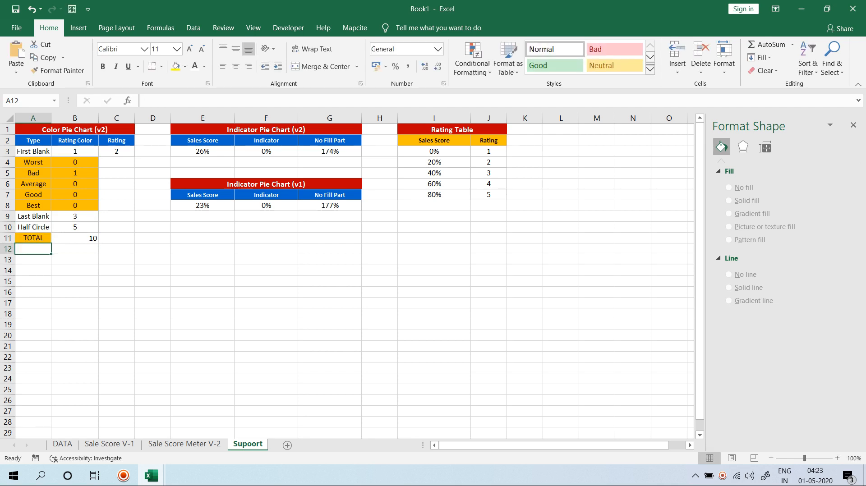
Step: Add a new data series named RatingColour to the gauge chart on the Sale Score Meter V-2 sheet
left_click(185, 444)
right_click(397, 171)
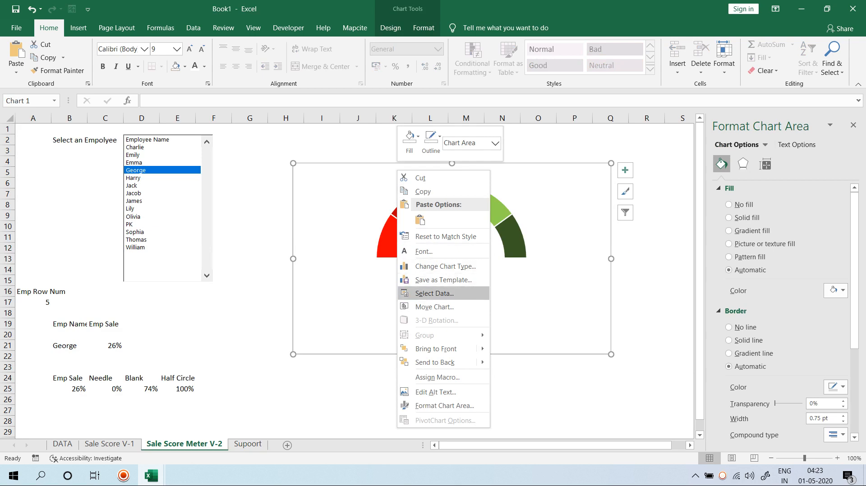
left_click(434, 294)
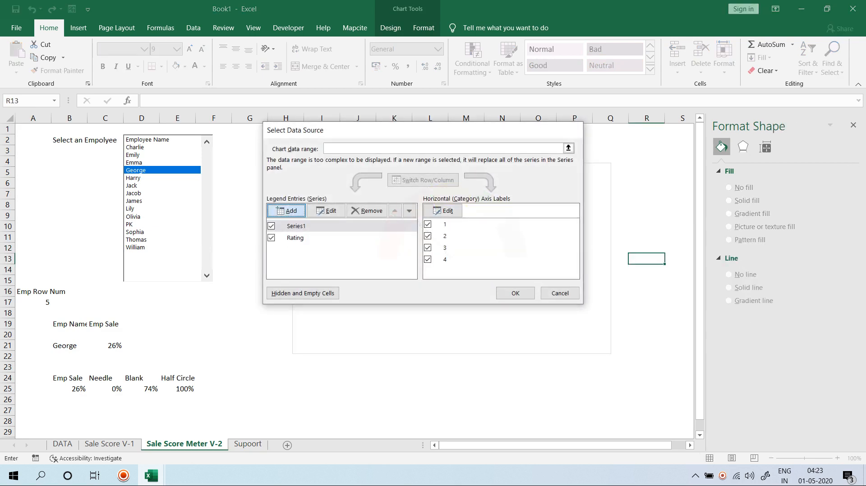
left_click(286, 211)
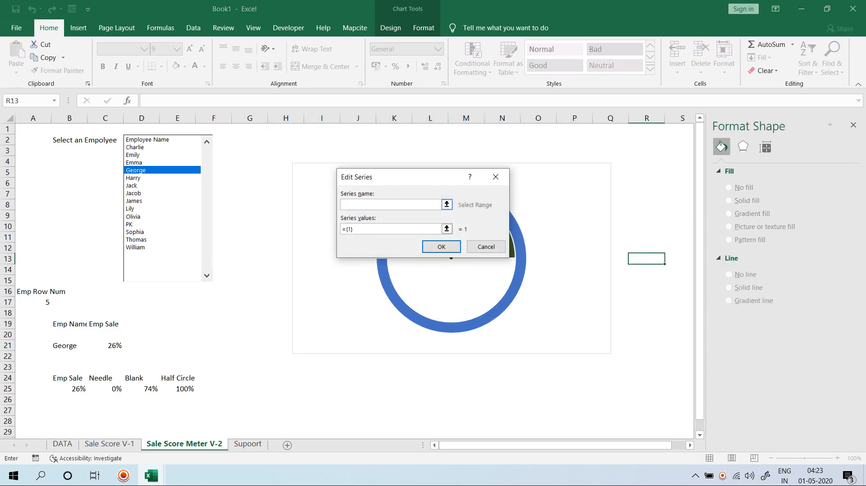
type("RATING")
key("BackSpace")
key("BackSpace")
key("BackSpace")
key("BackSpace")
key("BackSpace")
type("atingColour")
Step: Set the RatingColour series values to B3:B10 on the Supoort sheet and accept the chart's data source
key("Tab")
key("space")
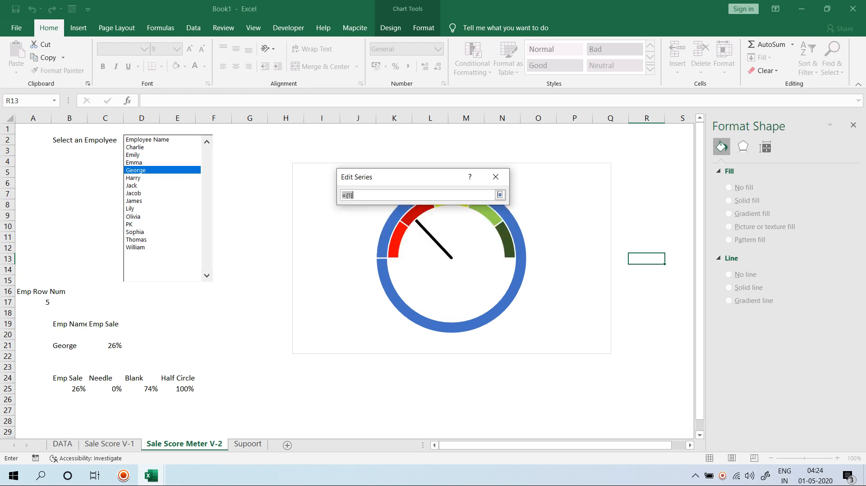
left_click(247, 444)
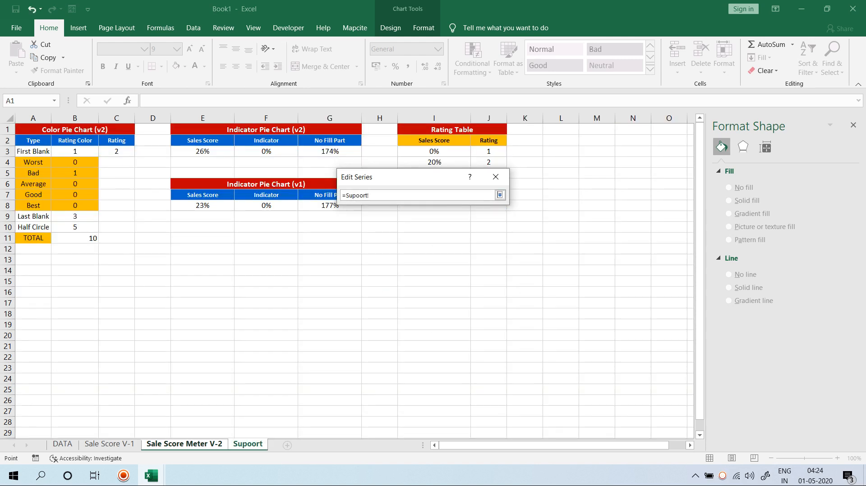
left_click_drag(91, 151, 90, 228)
key("Return")
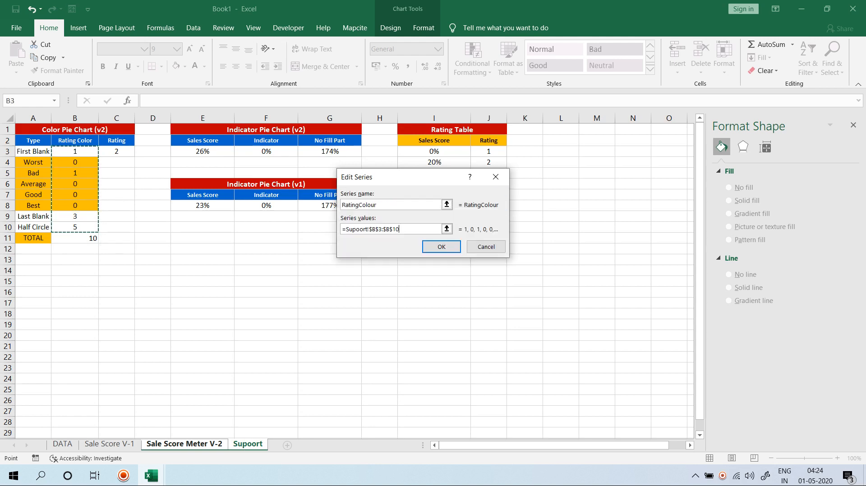
key("Return")
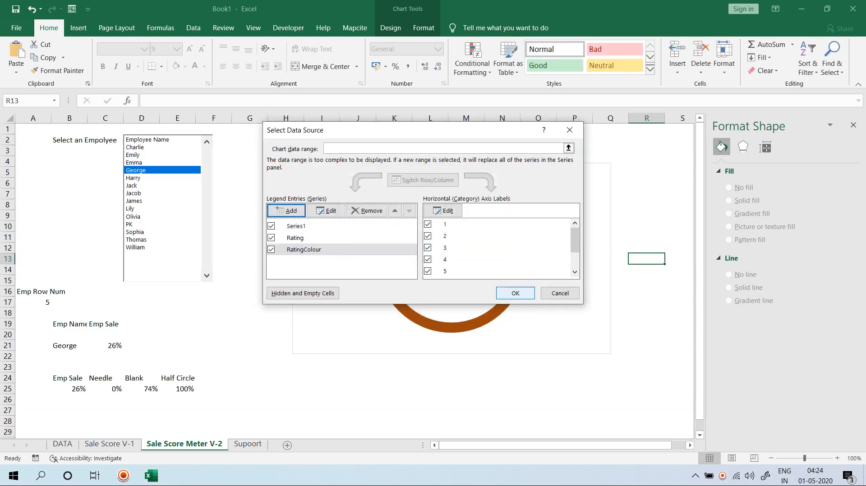
left_click(516, 293)
Step: Change the RatingColour series from doughnut to a pie chart type in the combo chart
right_click(458, 218)
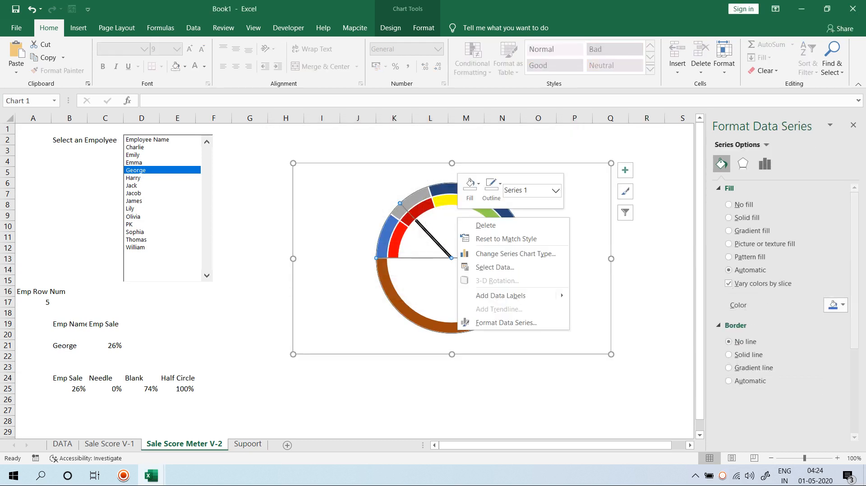
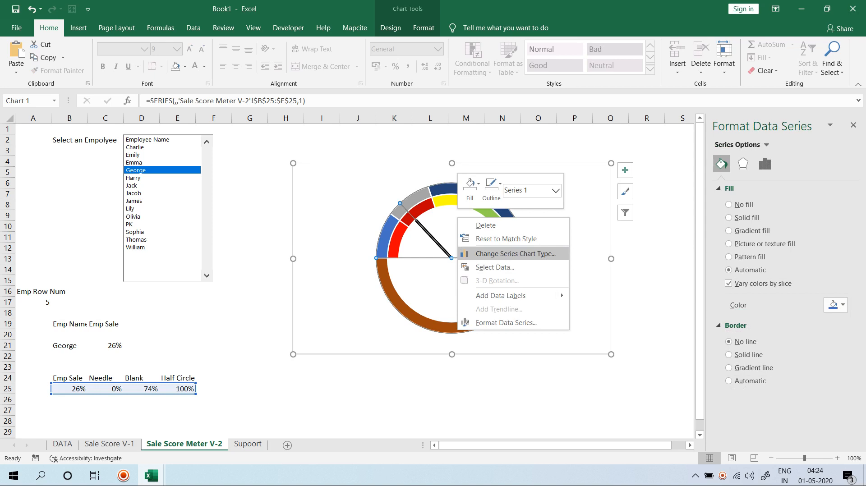
left_click(516, 254)
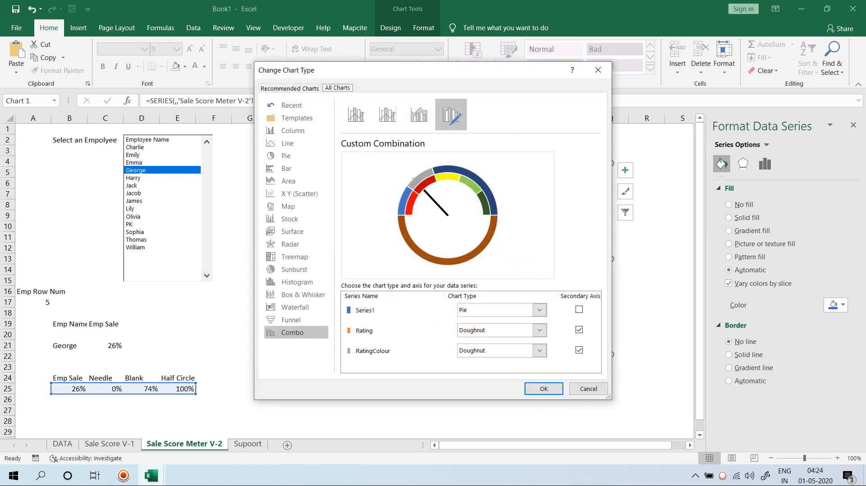
left_click(539, 351)
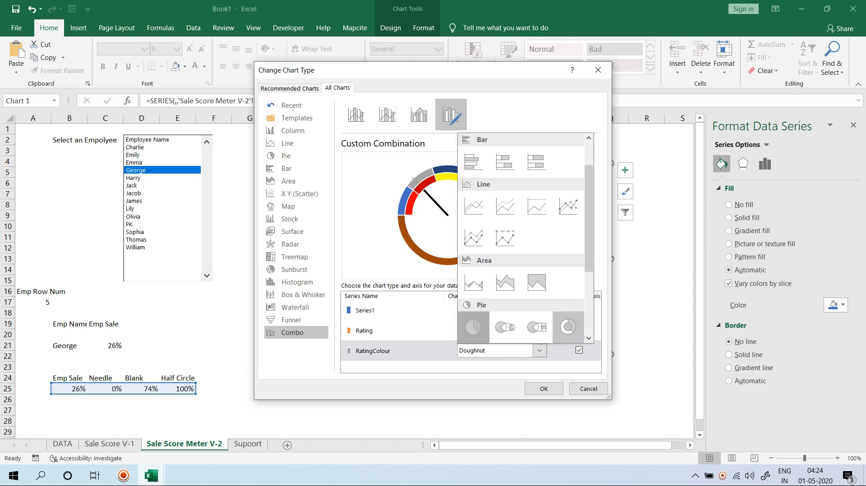
left_click(474, 328)
left_click(544, 389)
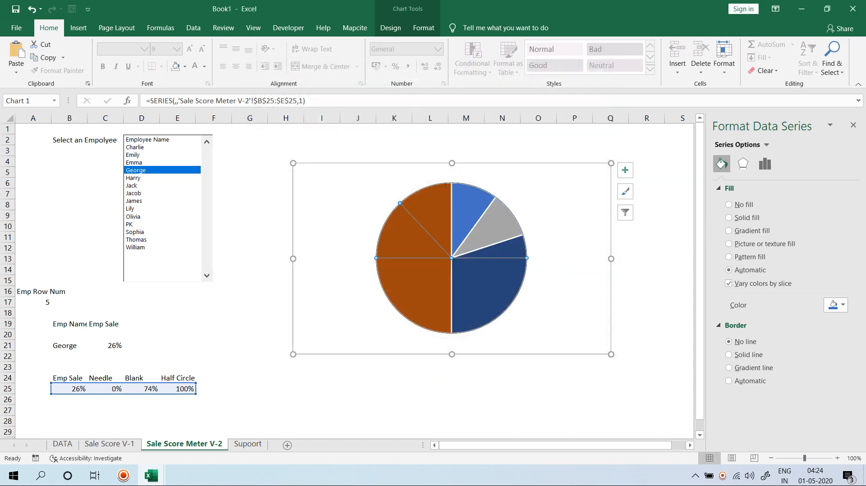
left_click(679, 237)
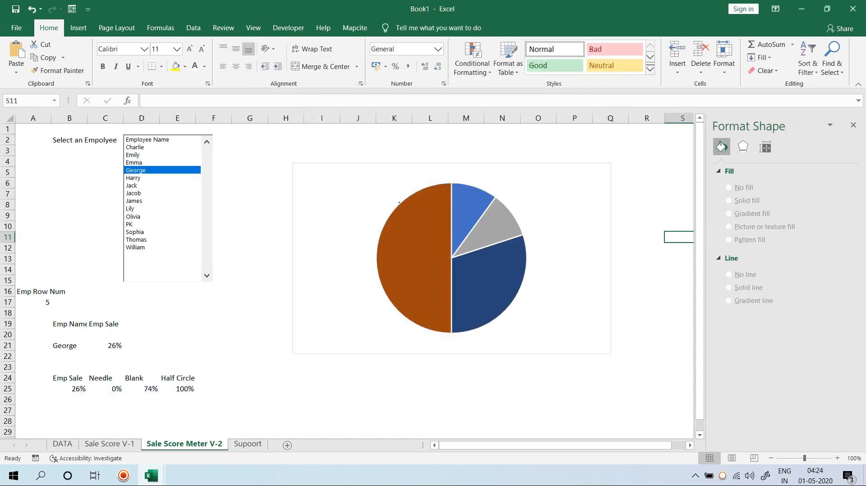
Step: Remove the outline from the RatingColour pie series
left_click(433, 230)
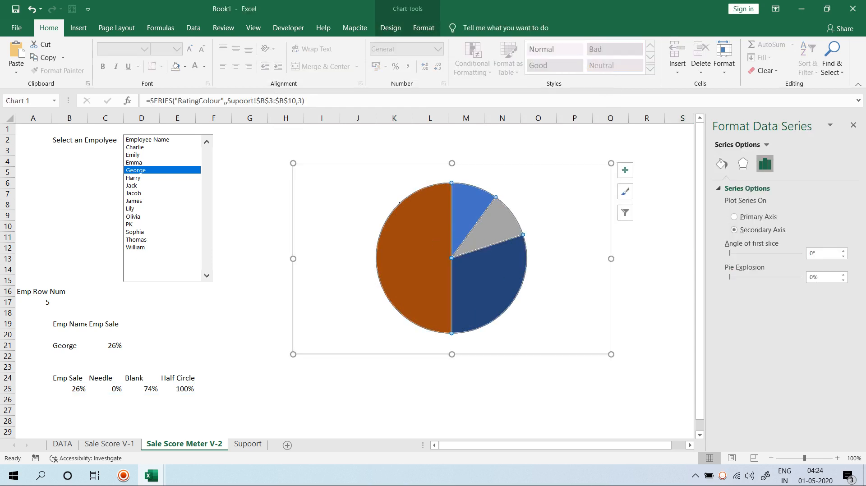
left_click(423, 28)
left_click(441, 58)
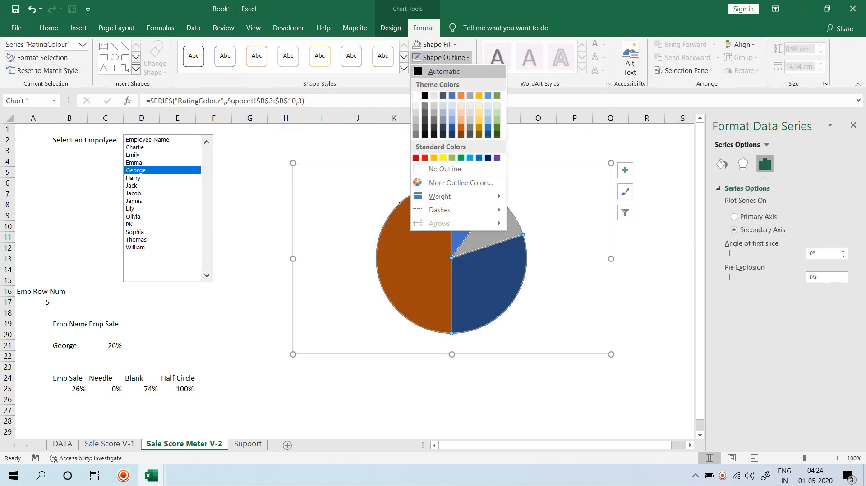
left_click(444, 168)
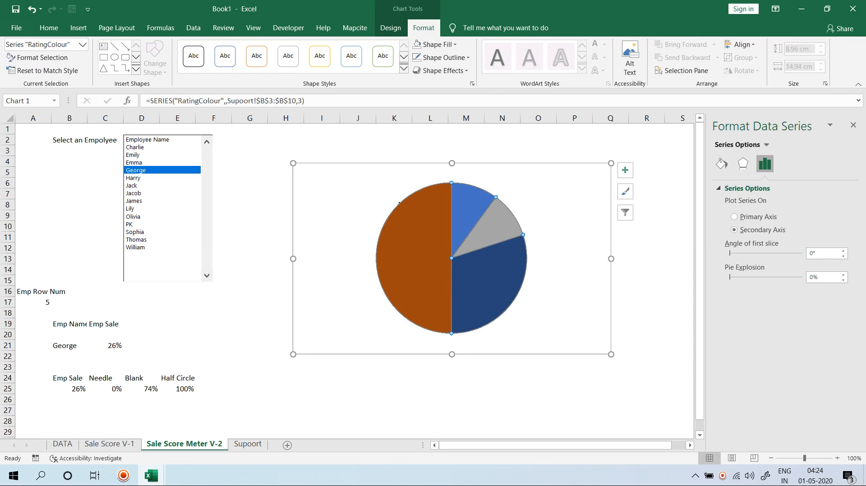
Step: Rotate the RatingColour pie by setting its angle of first slice to 270°
left_click(810, 253)
type("27")
key("Return")
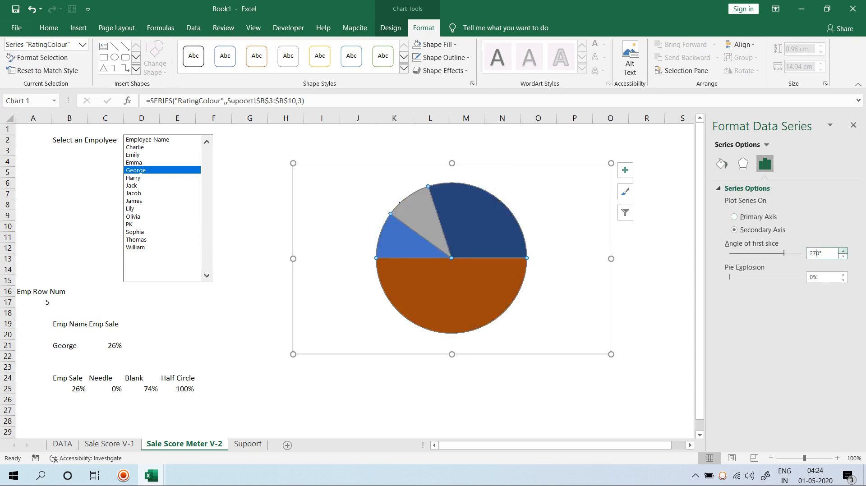
Step: Set no fill on the RatingColour pie's lower half-circle slice and its first blank slice
left_click(467, 268)
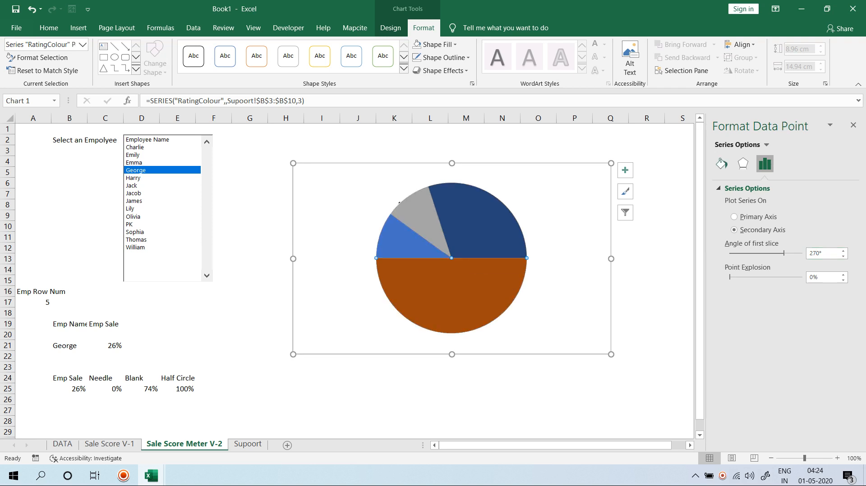
left_click(721, 164)
left_click(729, 204)
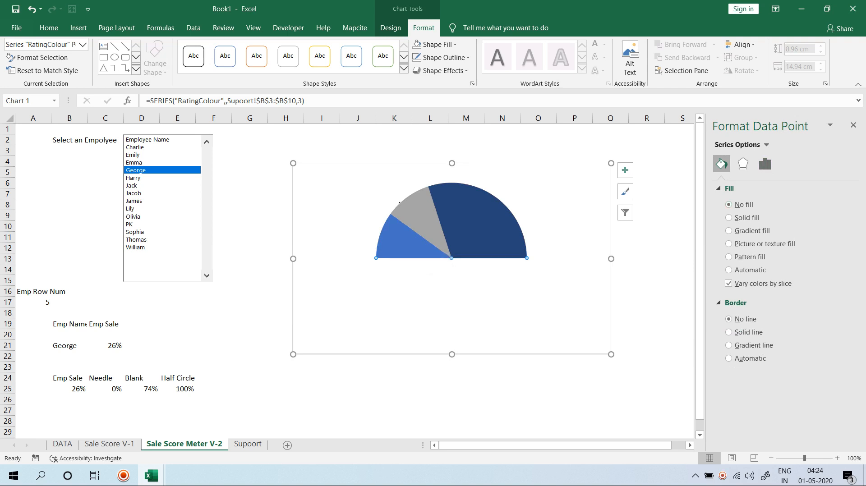
left_click(729, 270)
left_click(404, 241)
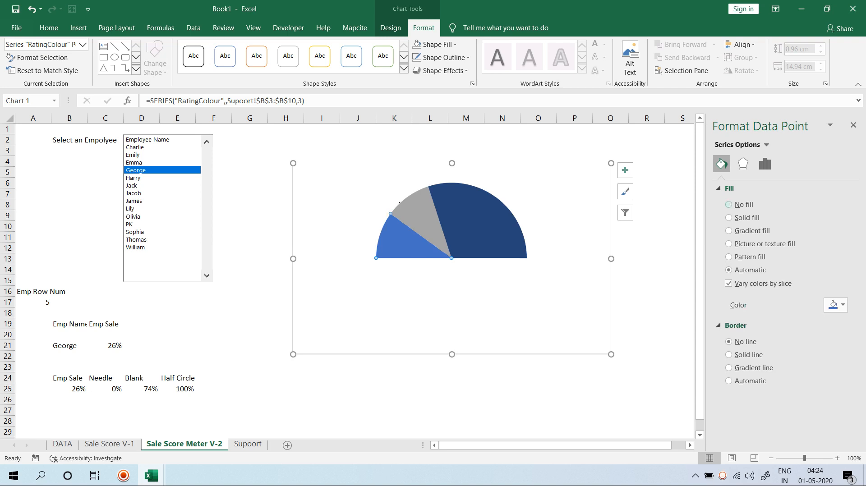
left_click(728, 204)
Step: Give the Bad rating slice of the RatingColour pie a solid dark red fill
left_click(420, 216)
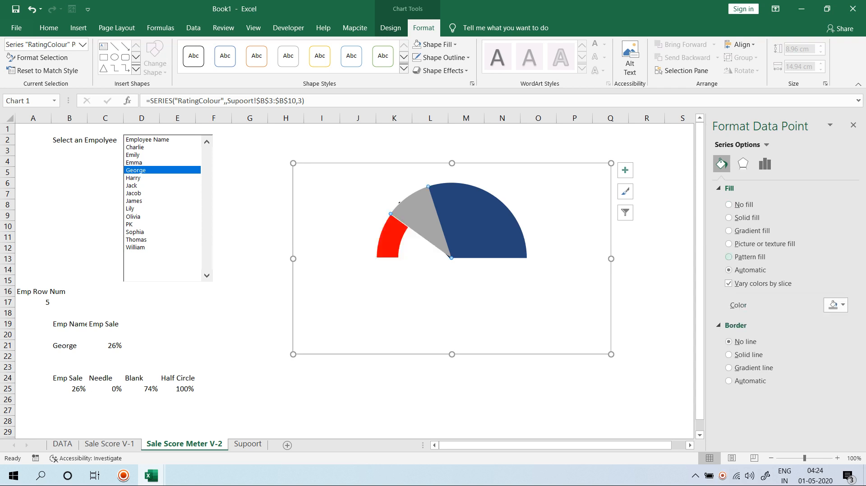
left_click(728, 217)
left_click(836, 305)
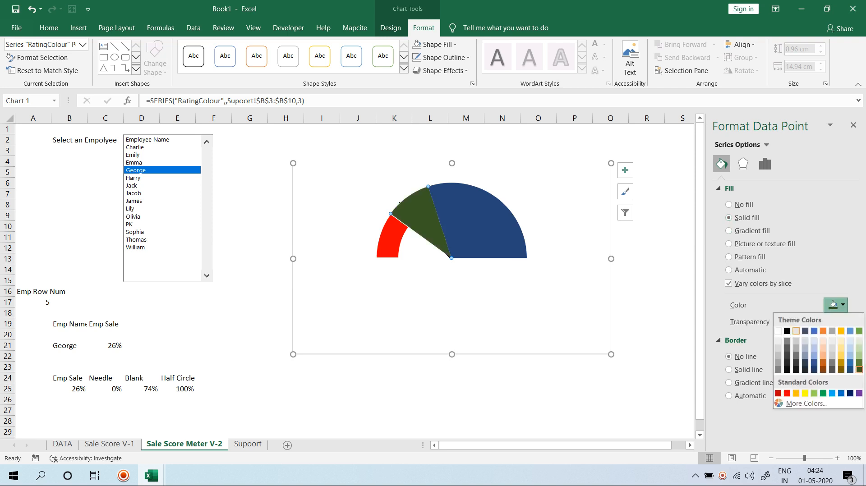
left_click(787, 392)
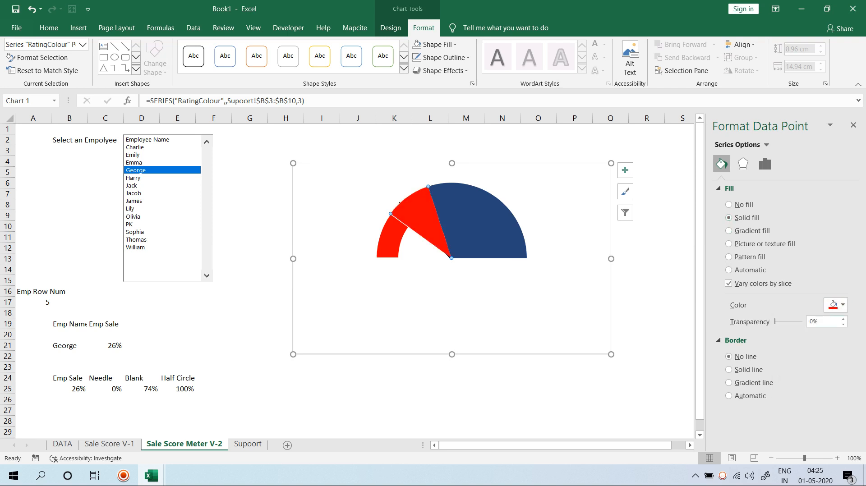
left_click(837, 305)
left_click(778, 393)
Step: Set the dark red rating slice's fill transparency to 60%
left_click(809, 322)
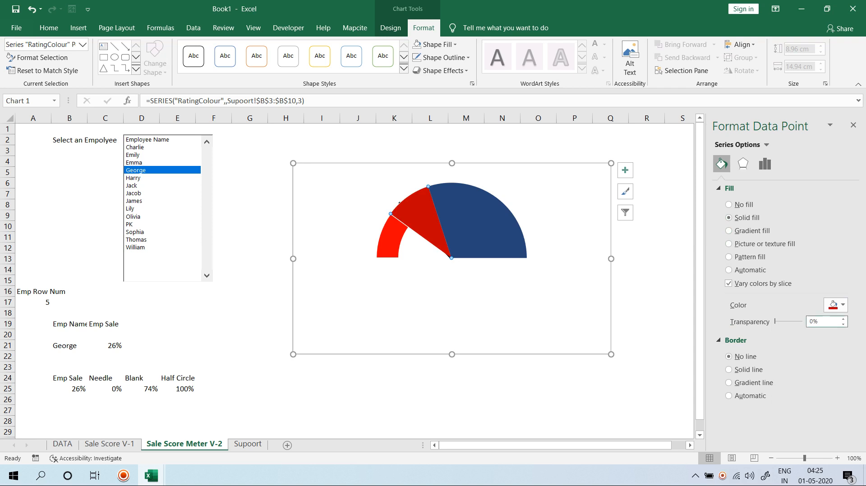
type("6")
key("Return")
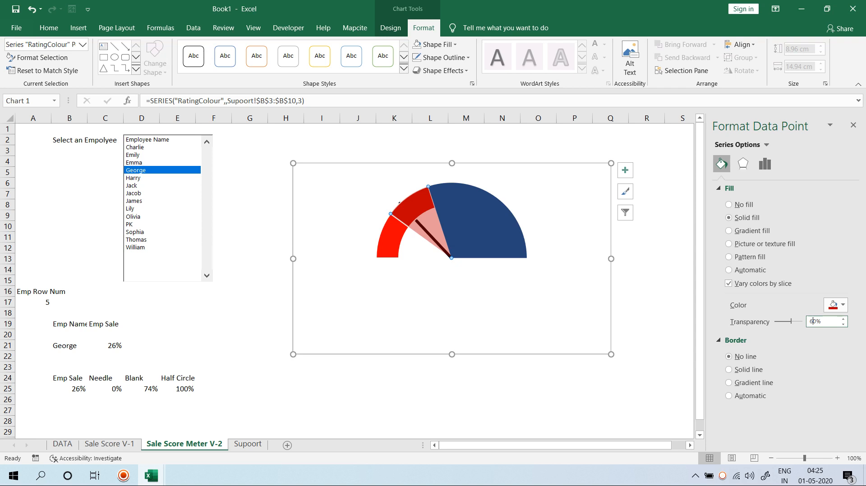
Step: Set no fill on the large last blank slice, and check the gauge by switching between two employees
left_click(482, 225)
left_click(729, 205)
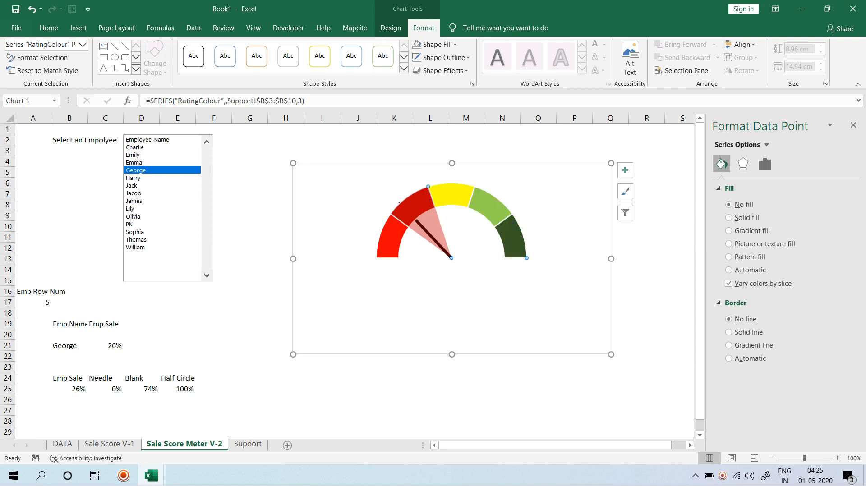
left_click(144, 232)
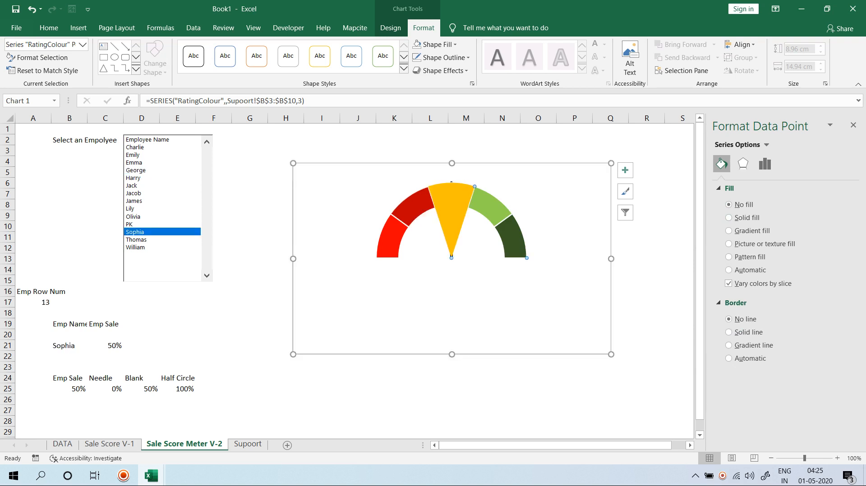
left_click(144, 170)
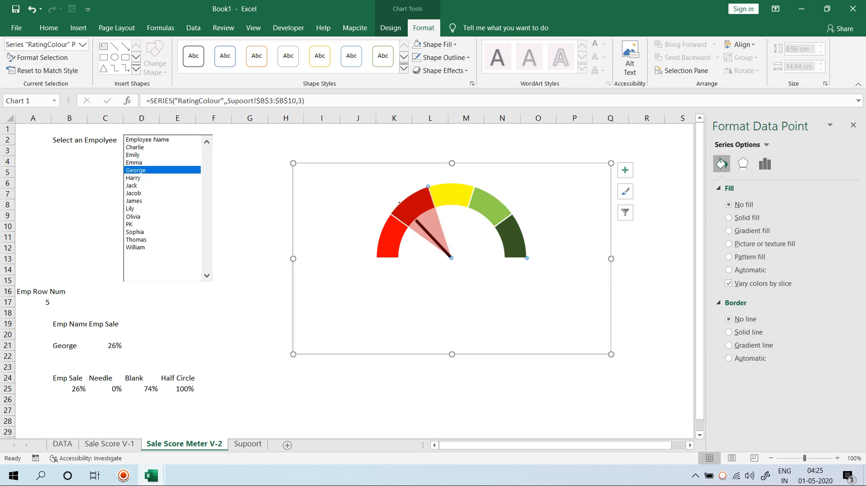
Step: Select the employee with the 50% sale score and give the Average rating slice a solid yellow fill
left_click(145, 231)
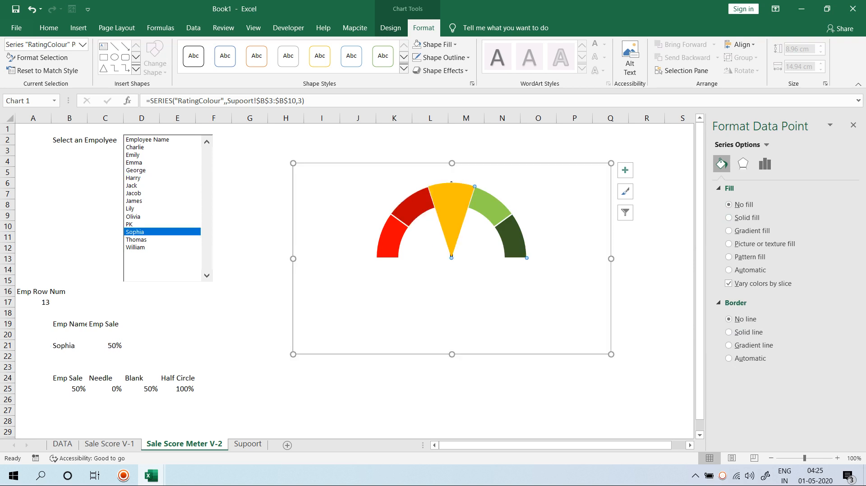
left_click(728, 270)
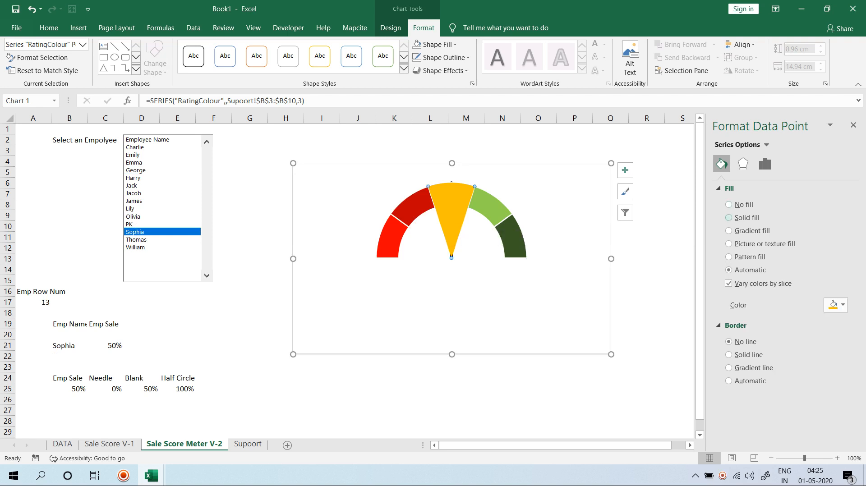
left_click(729, 205)
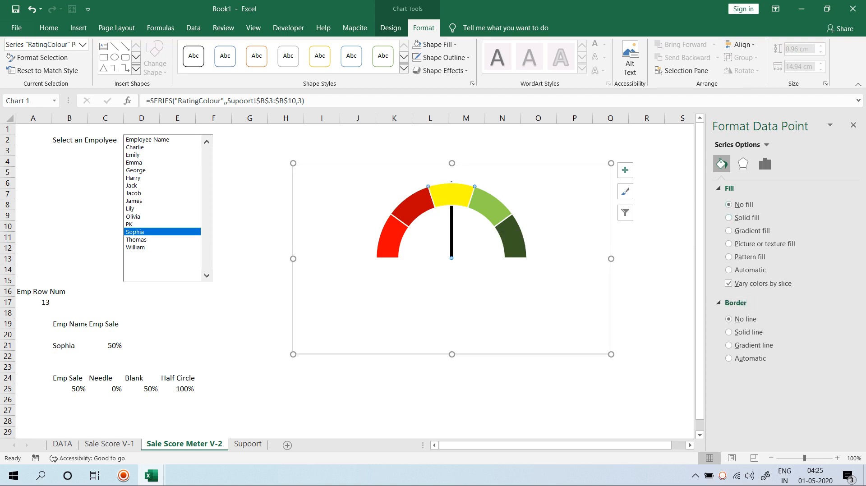
left_click(729, 217)
left_click(835, 305)
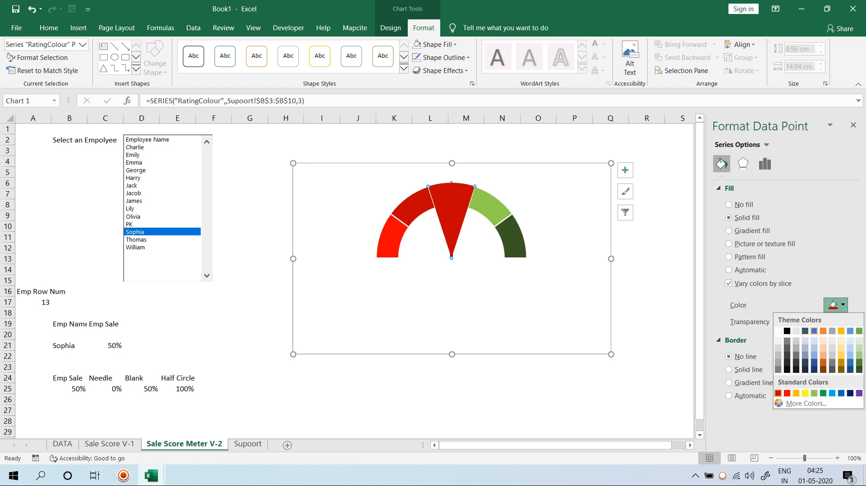
left_click(805, 393)
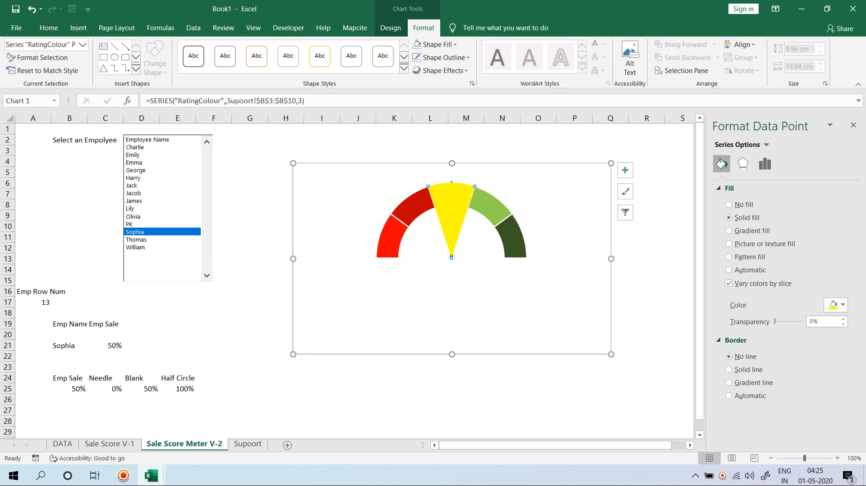
Step: Set the yellow rating slice's fill transparency to 60%, and check the gauge with two other employees
left_click(811, 321)
type("6")
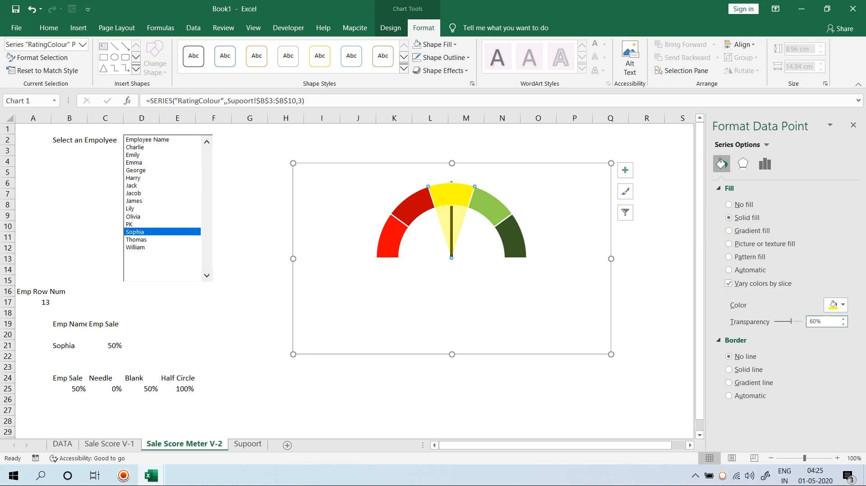
left_click(136, 247)
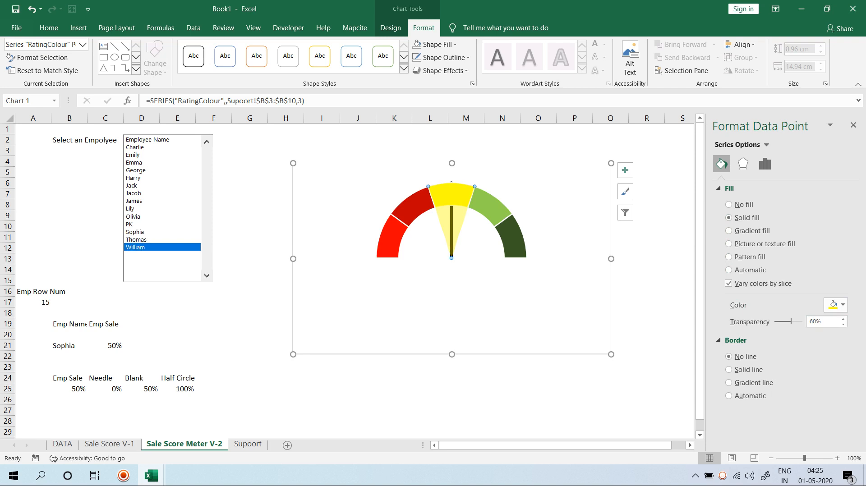
left_click(136, 240)
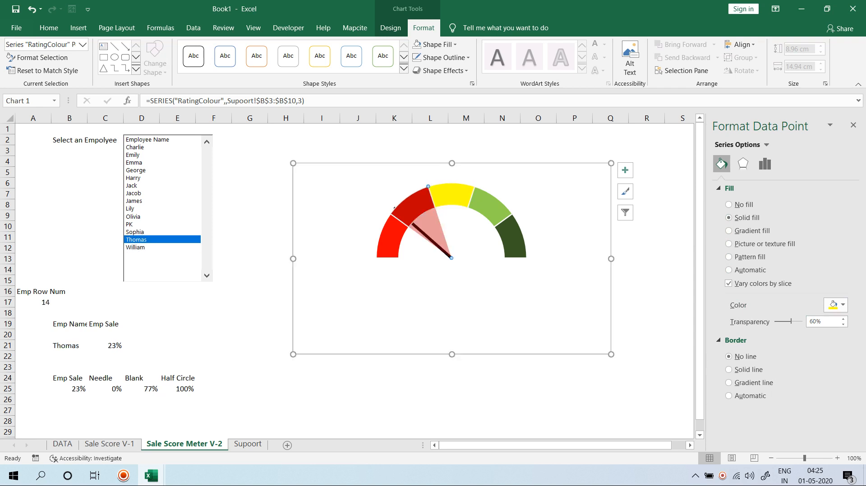
Step: Select the employee with the 65% sale score and give that rating slice a solid light green fill with 60% transparency
left_click(136, 224)
left_click(135, 194)
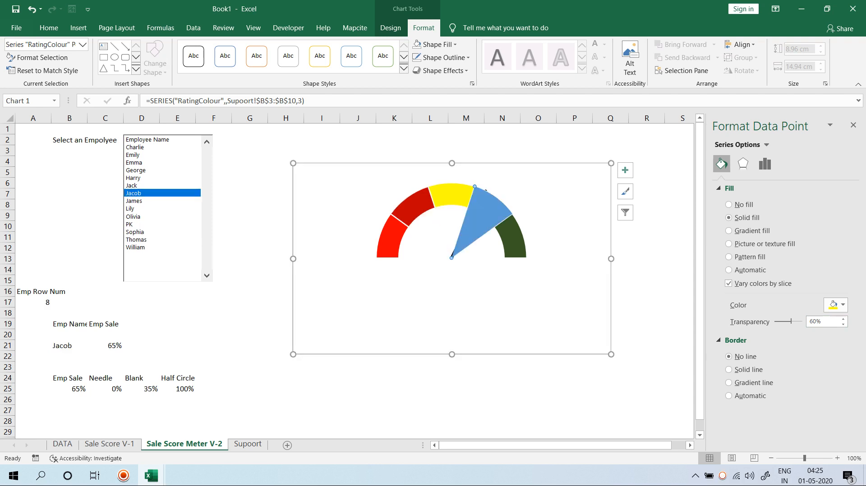
left_click(837, 305)
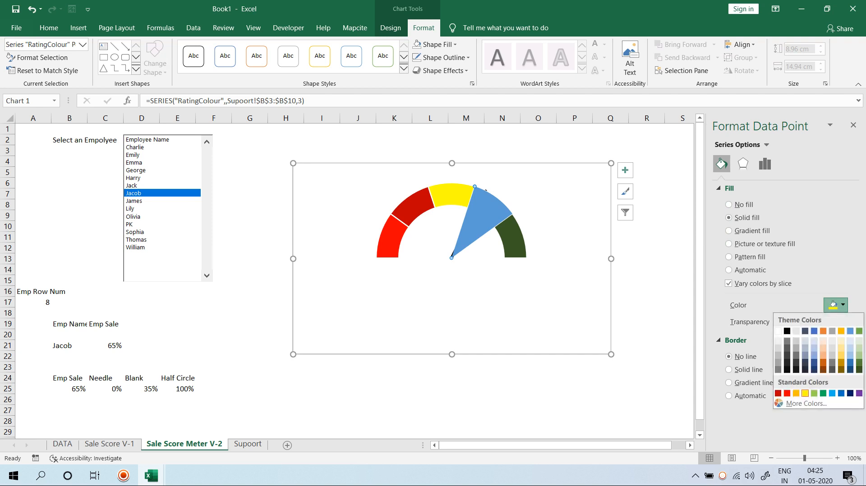
left_click(484, 214)
left_click(484, 214)
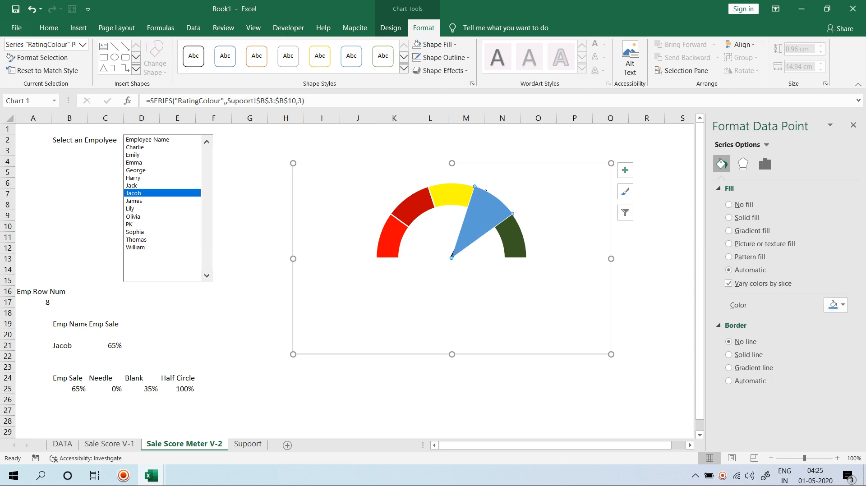
left_click(745, 218)
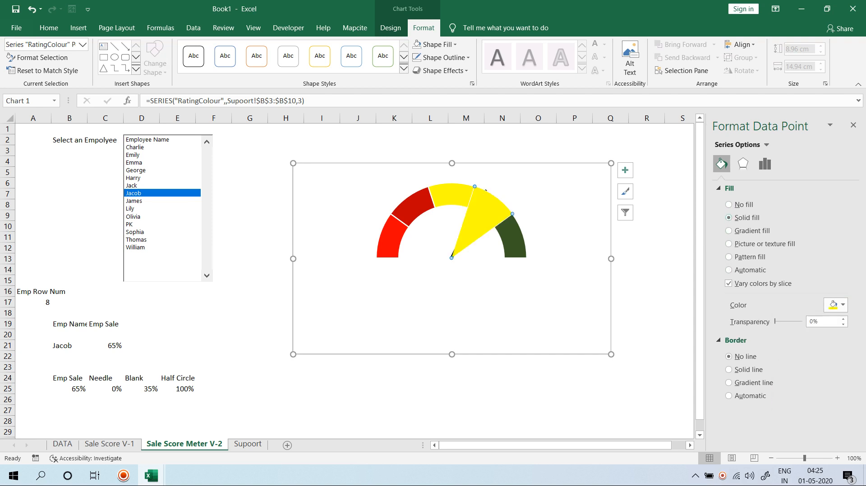
left_click(835, 305)
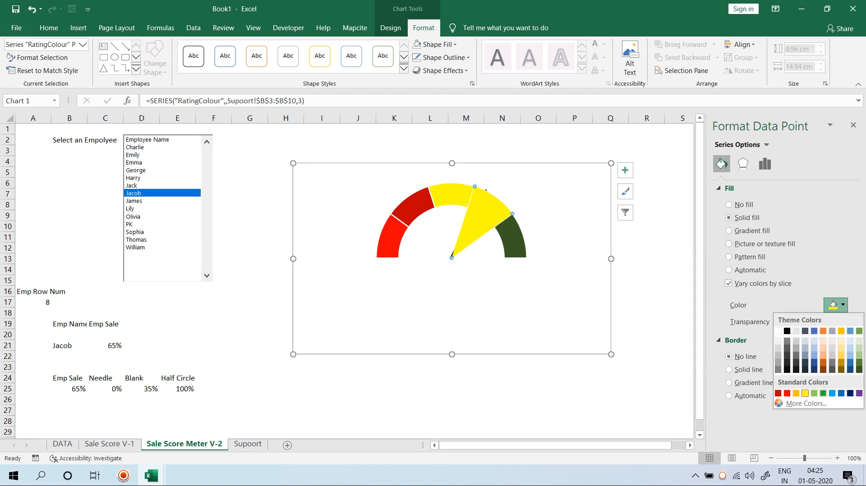
left_click(814, 393)
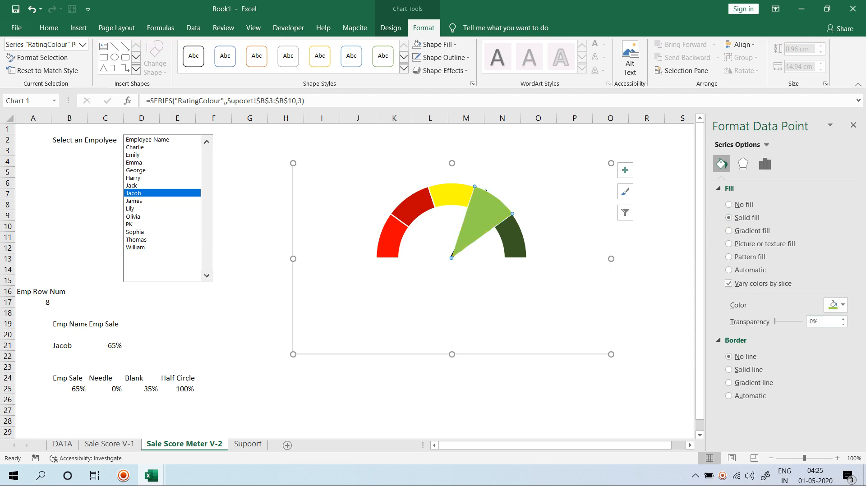
type("6")
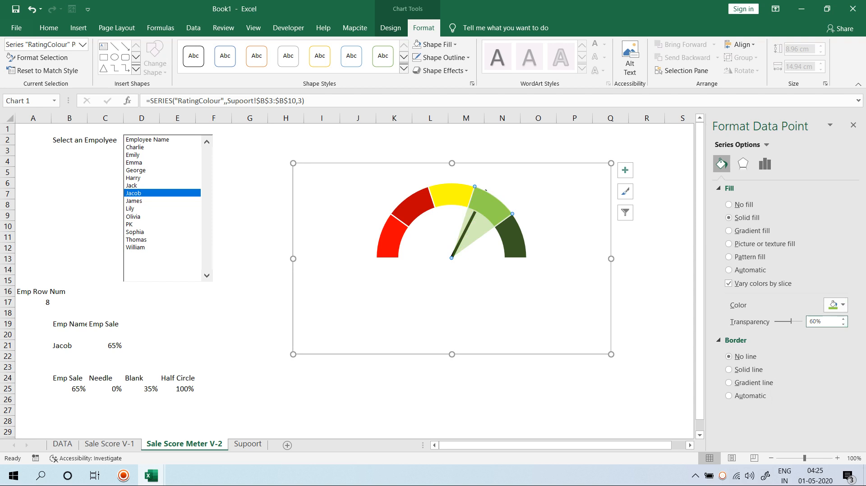
Step: Go through more employees to check the gauge, ending on the one with the 91% sale score
left_click(144, 178)
left_click(143, 171)
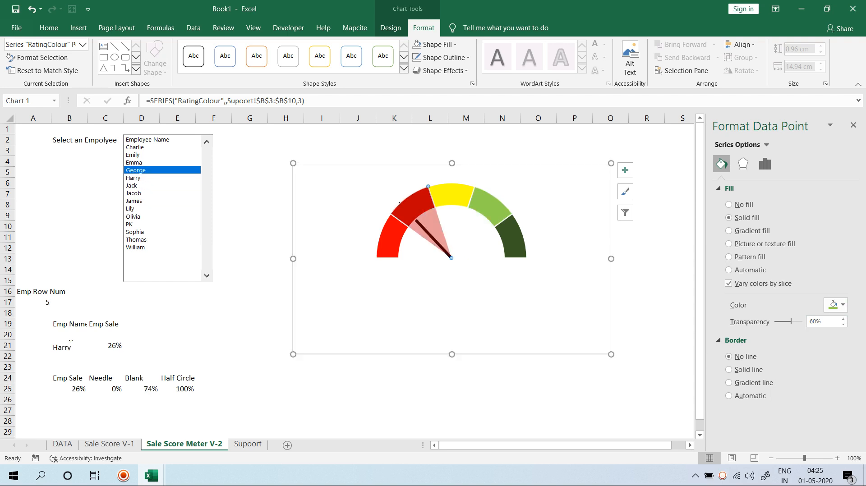
key("Up")
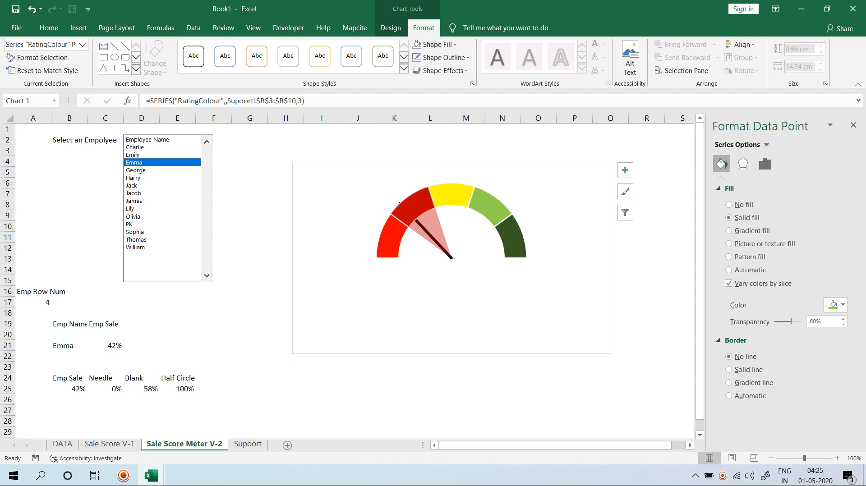
key("Up")
key("Up")
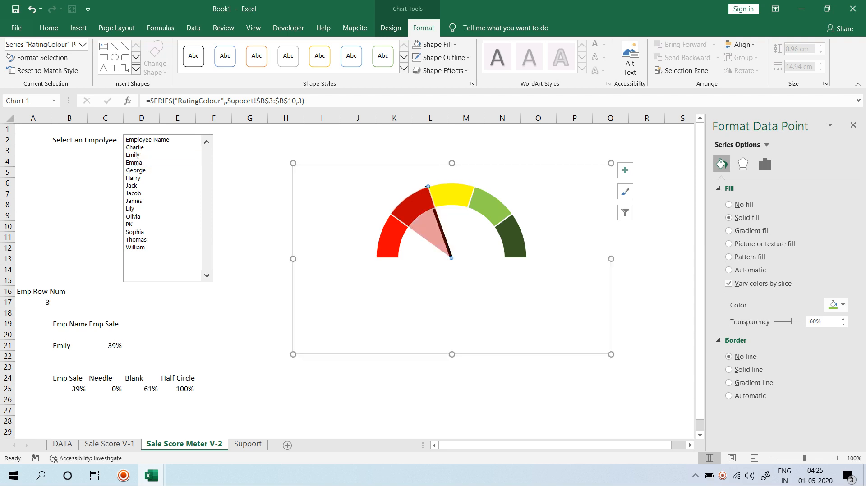
key("Up")
key("Down")
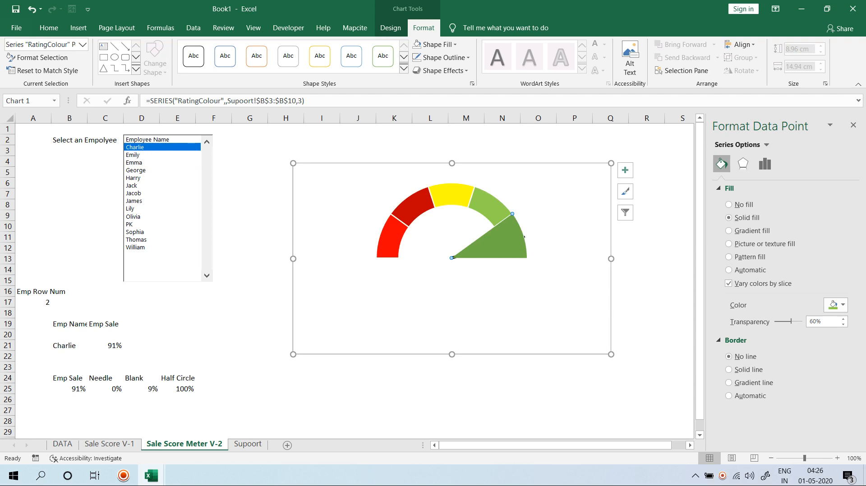
Step: Give the last rating slice of the RatingColour pie a solid dark green fill with 60% transparency
left_click(729, 218)
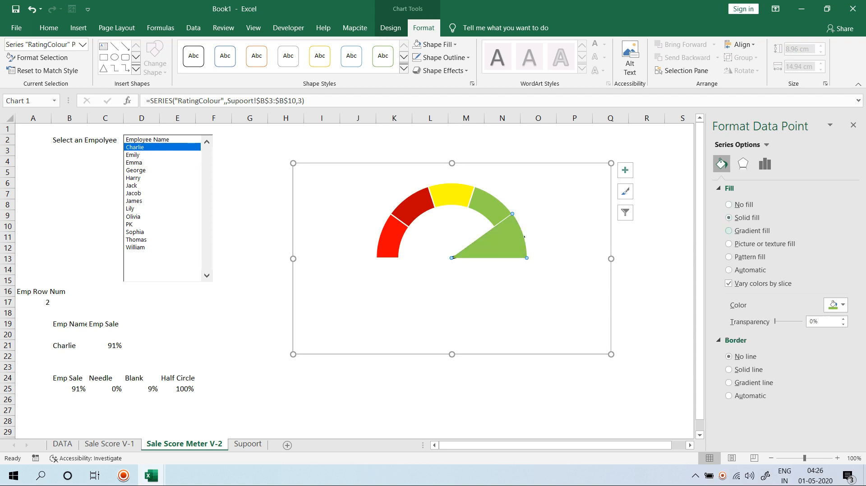
left_click(834, 304)
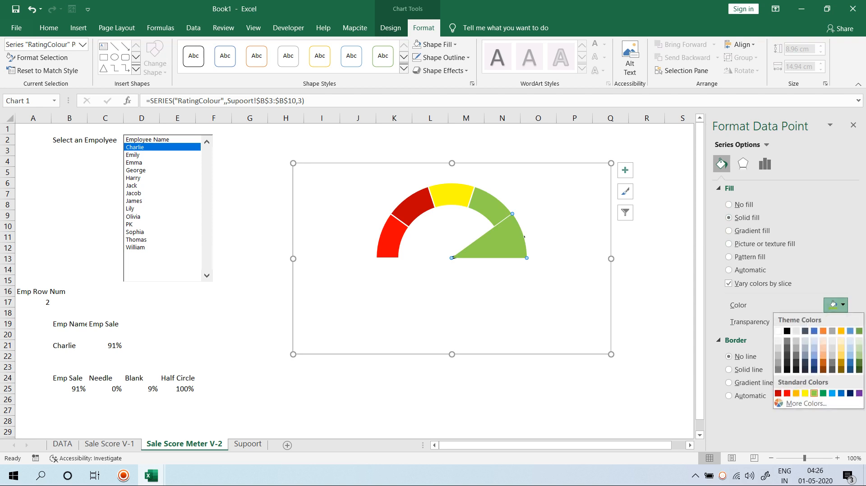
left_click(859, 369)
left_click(811, 322)
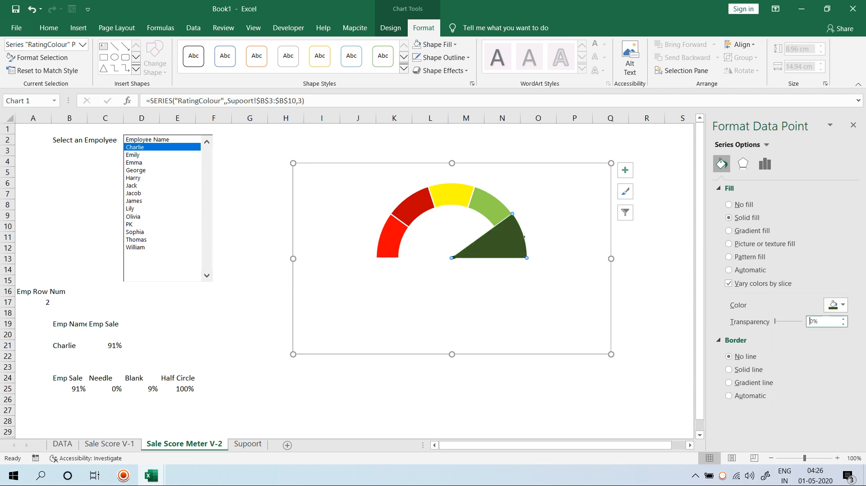
type("6")
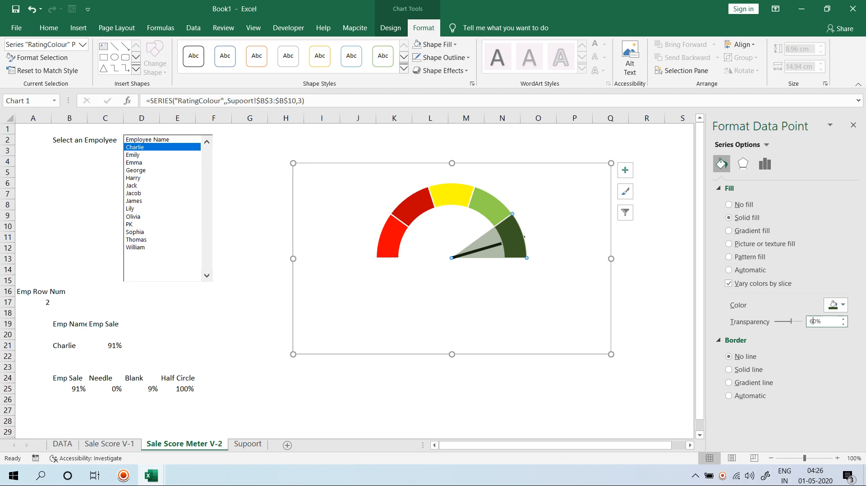
Step: Overwrite the Emp Sale value in B25 with 1% to bring up the lowest rating slice
left_click(70, 389)
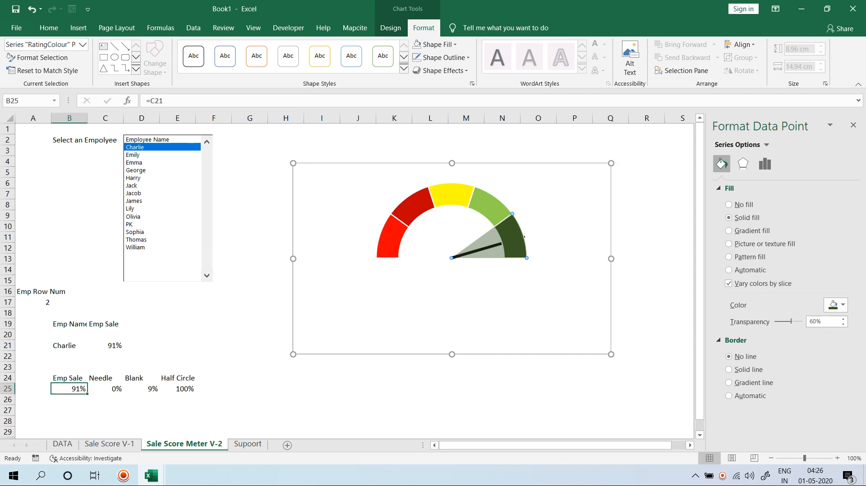
type("1")
key("Return")
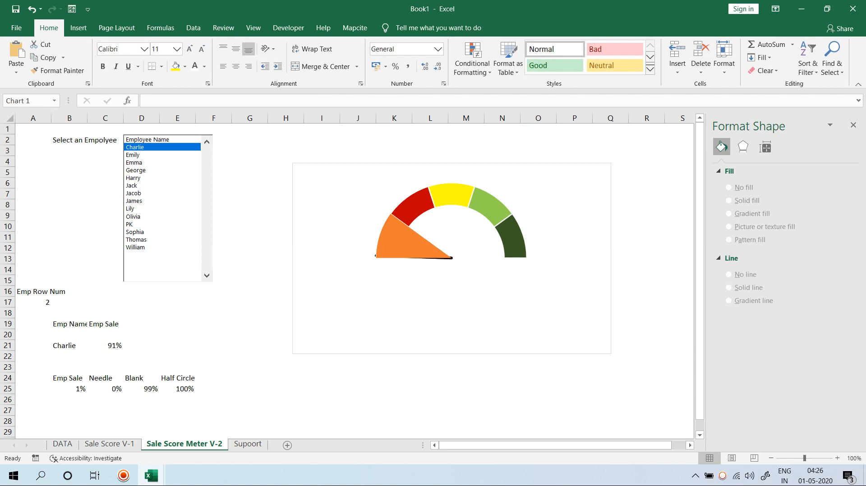
left_click(384, 252)
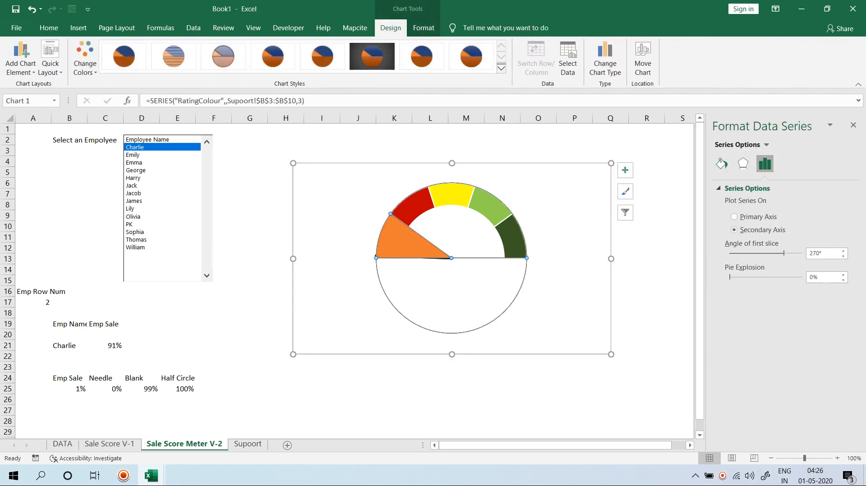
left_click(722, 164)
left_click(729, 218)
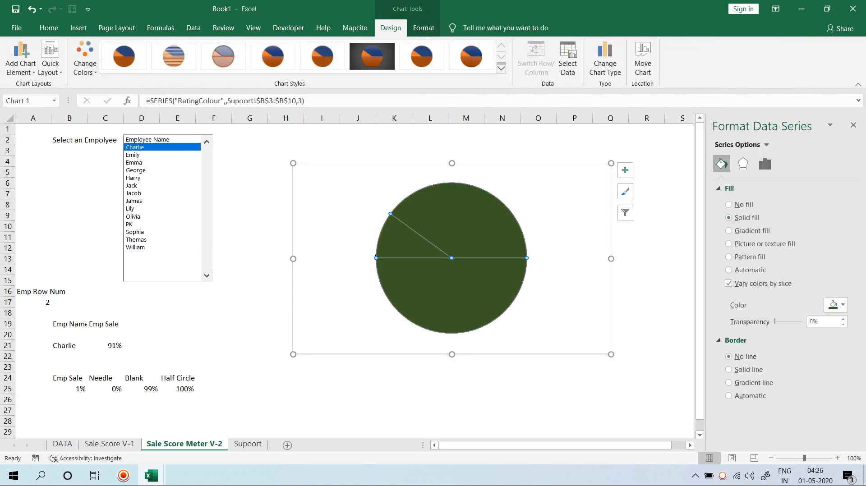
left_click(838, 305)
key("Escape")
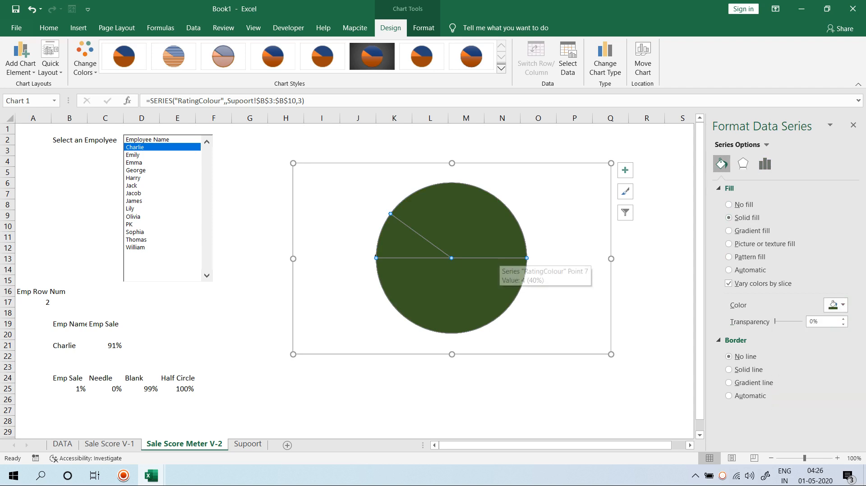
key("ctrl+z")
Step: Give only the orange lowest rating slice a solid red fill with 60% transparency
left_click(402, 246)
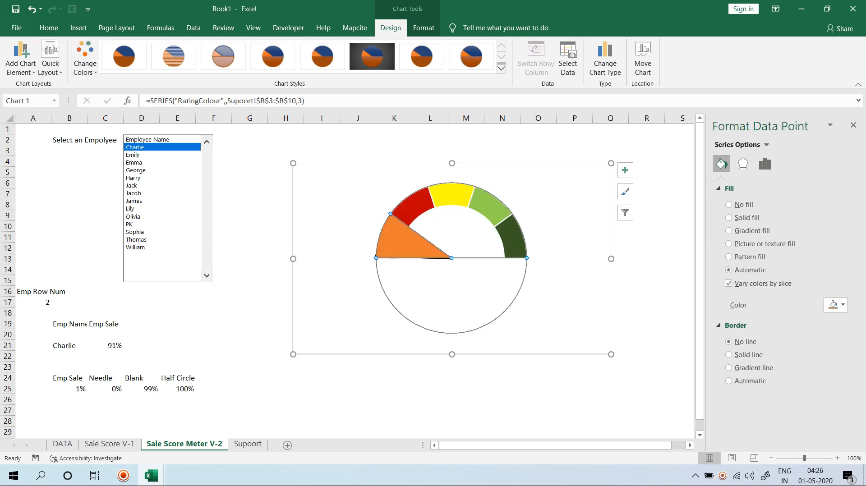
left_click(729, 217)
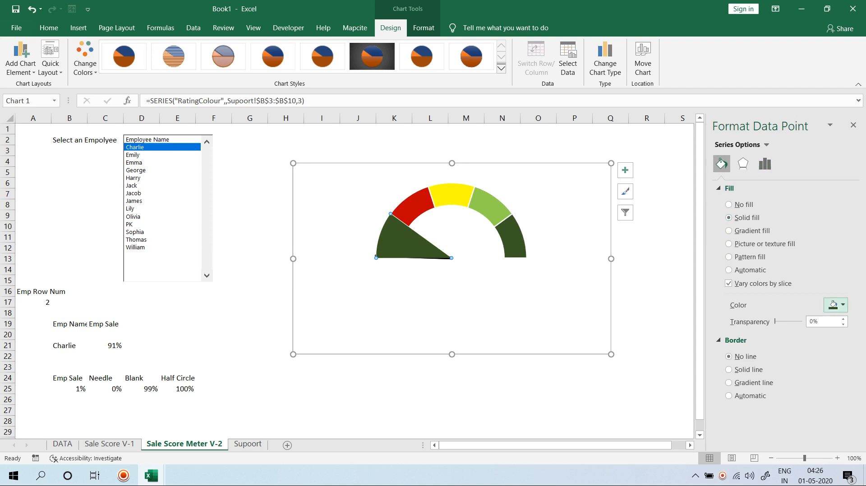
left_click(837, 305)
left_click(788, 393)
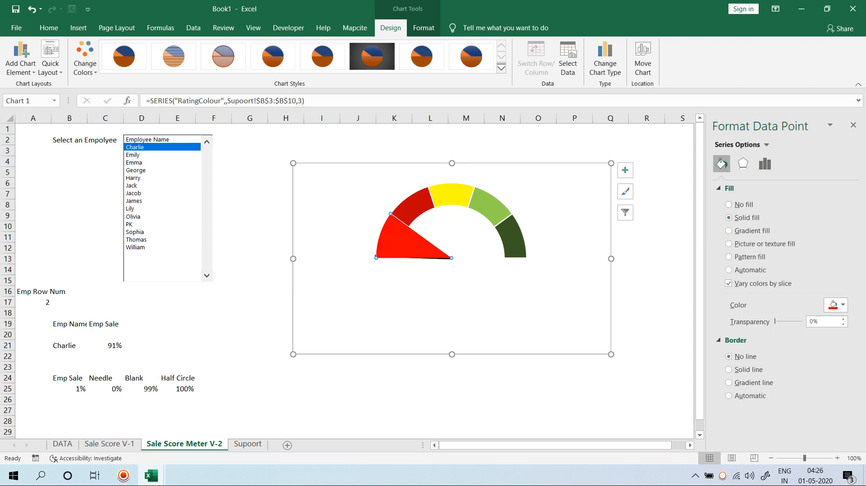
left_click(810, 321)
type("6")
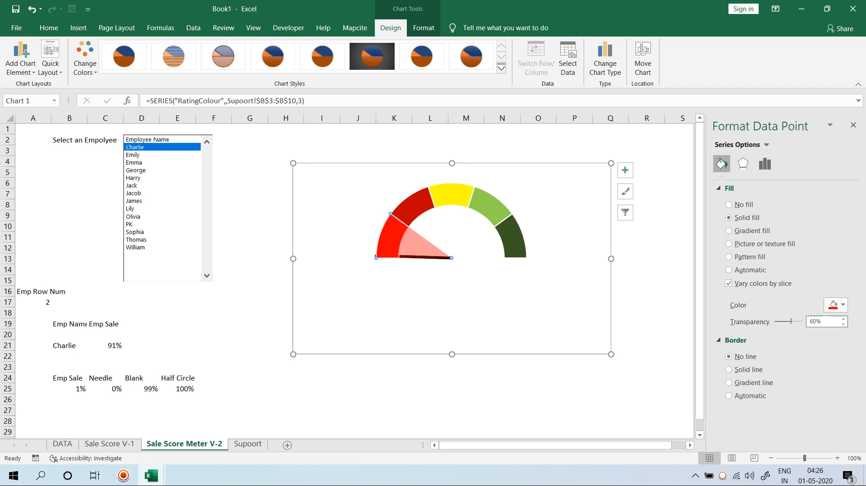
Step: Restore the Emp Sale link in cell B25 with the formula =C21
left_click(680, 249)
left_click(70, 389)
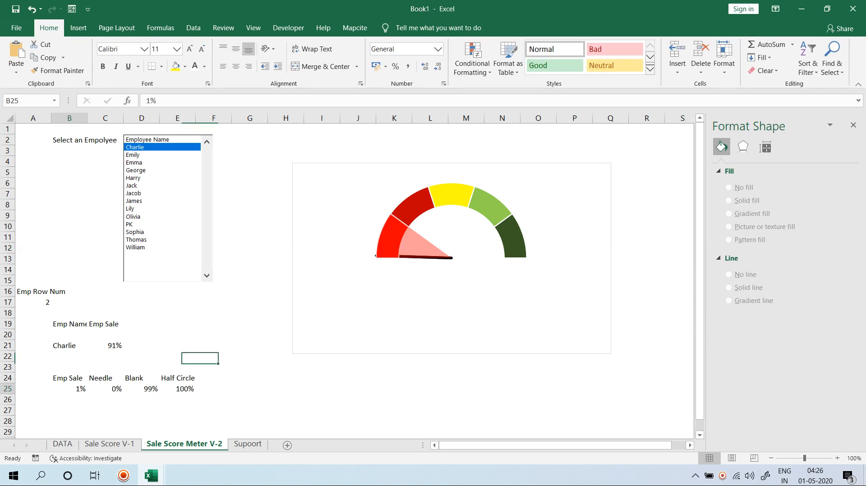
type("=")
key("Up")
key("Up")
key("Up")
key("Up")
key("Right")
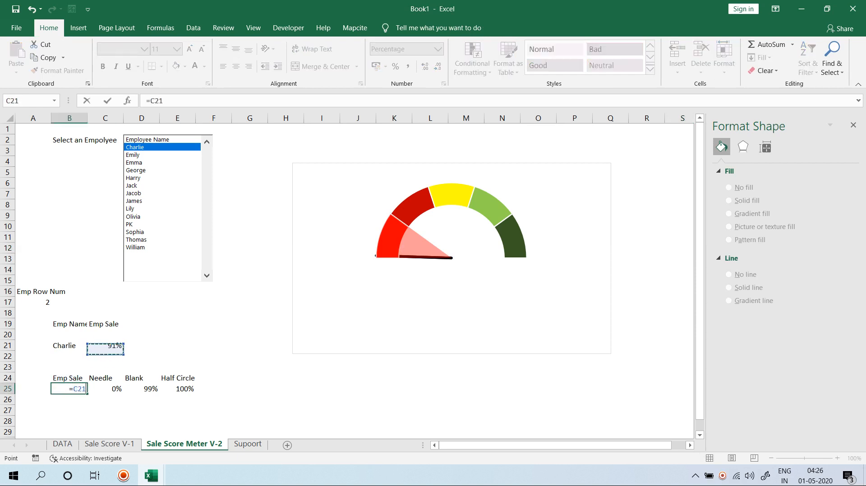
key("Return")
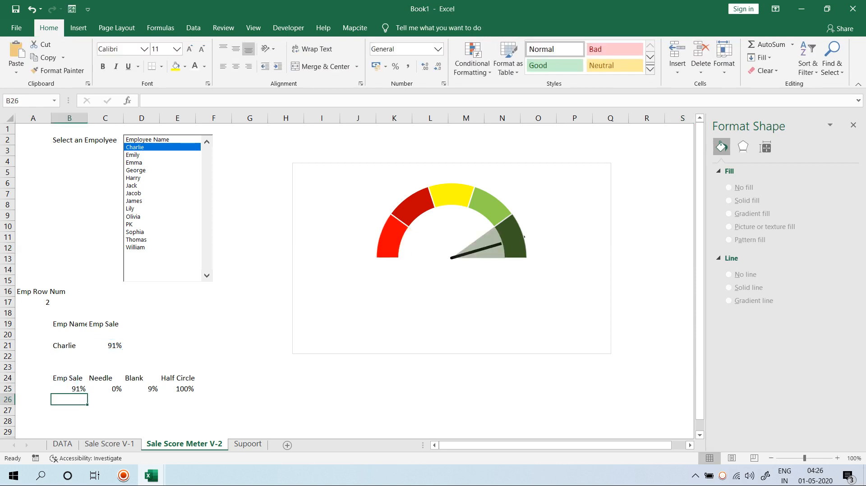
Step: Check the gauge colours by switching between several employees, ending on the one with the 50% sale score
left_click(149, 178)
left_click(149, 163)
left_click(149, 216)
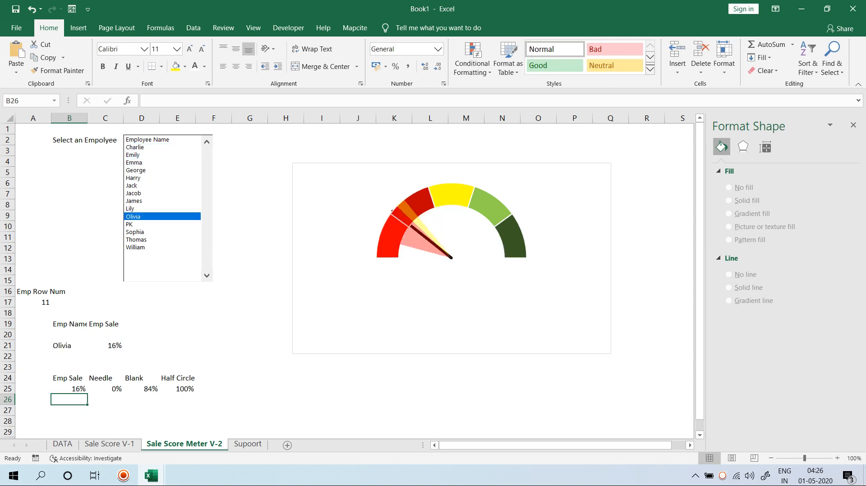
left_click(149, 231)
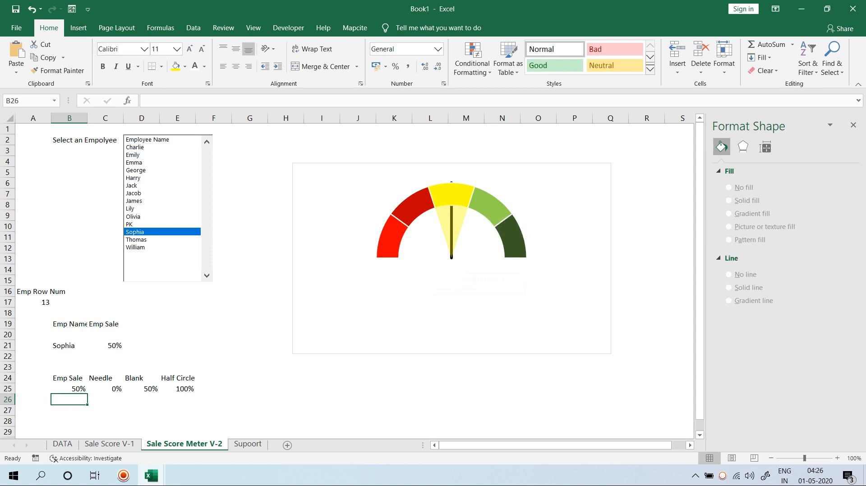
Step: Draw an oval about 0.78 cm high and 1.06 cm wide over the base of the gauge needle
left_click(78, 27)
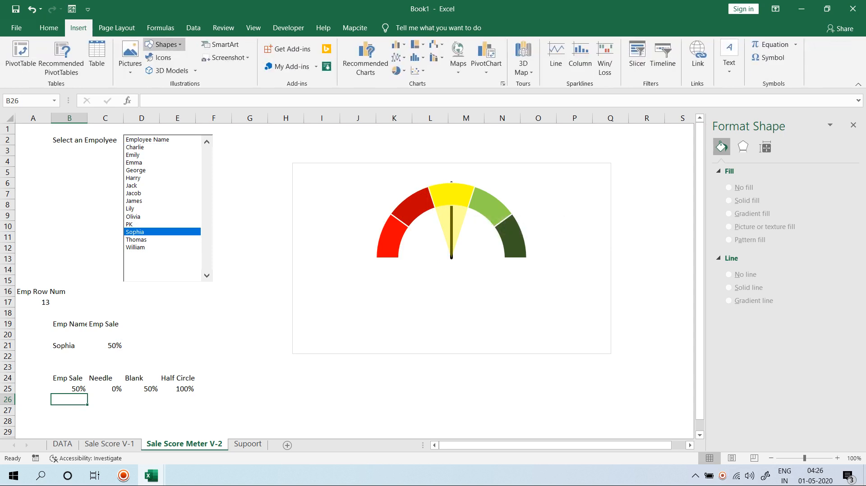
left_click(165, 44)
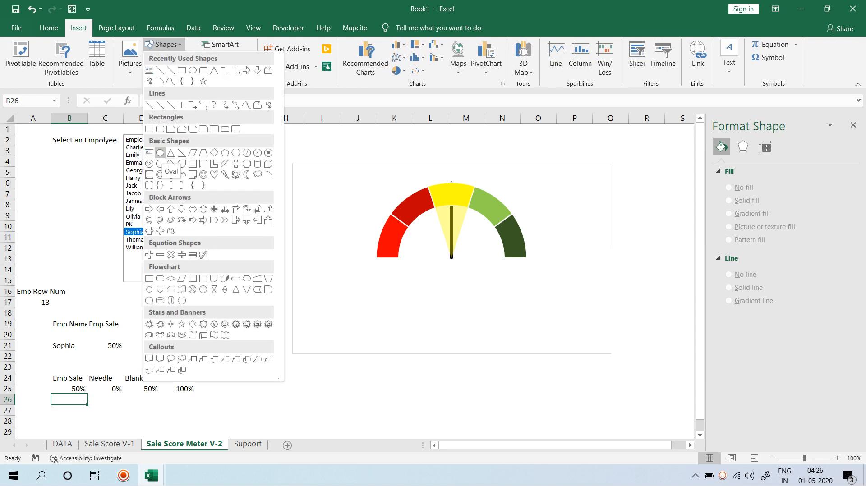
left_click(160, 153)
mouse_move(440, 251)
left_mouse_down()
mouse_move(462, 267)
mouse_move(453, 256)
left_mouse_up()
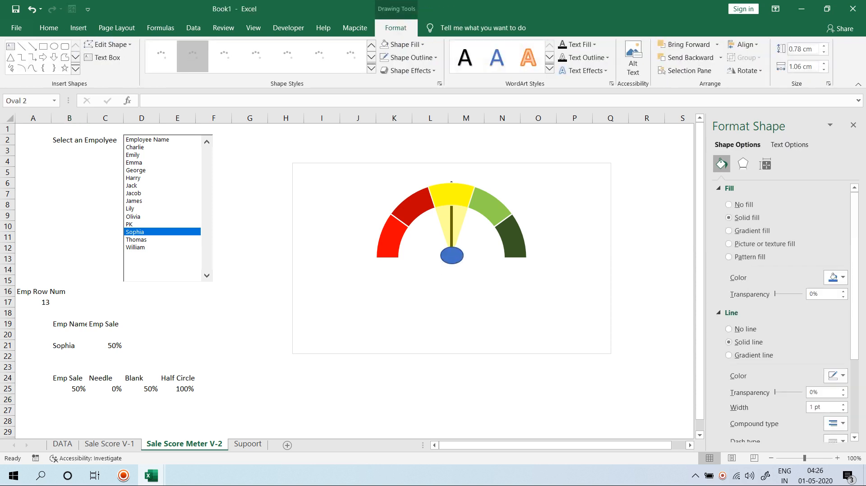
Step: Remove the outline of the oval at the needle's base and fill the oval with Black, Text 1
left_click(414, 58)
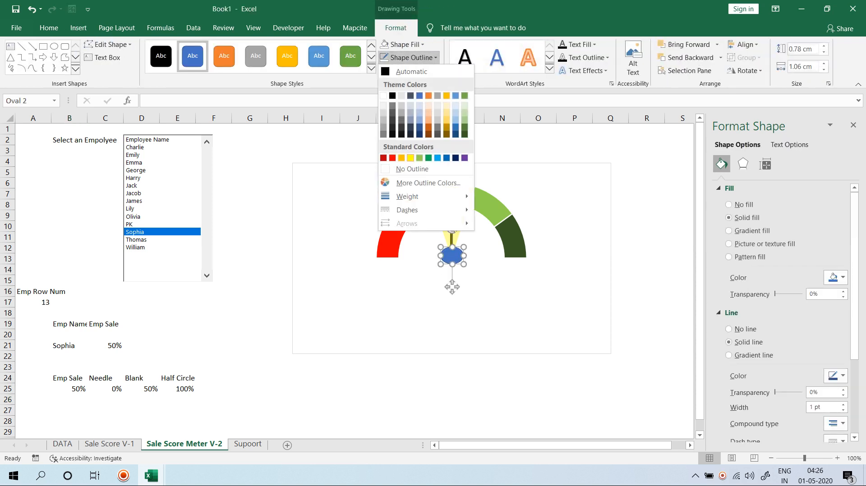
key("n")
key("alt+j")
key("d")
key("s")
key("f")
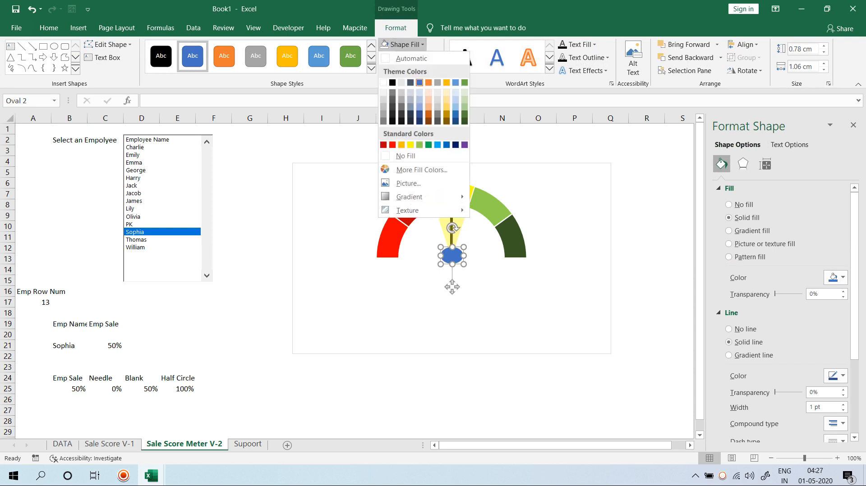
key("Down")
key("Down")
key("Right")
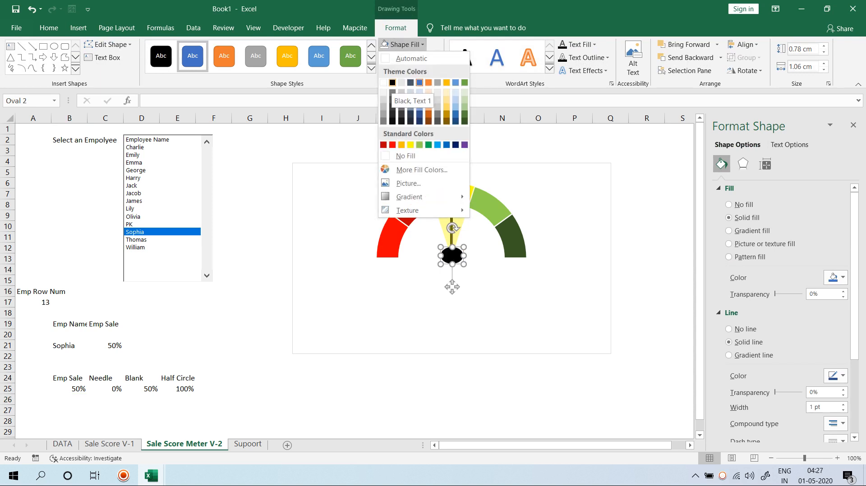
key("Return")
Step: Apply the first preset of the Bevel shape effects to the black needle hub oval
key("alt+j")
key("d")
key("s")
key("e")
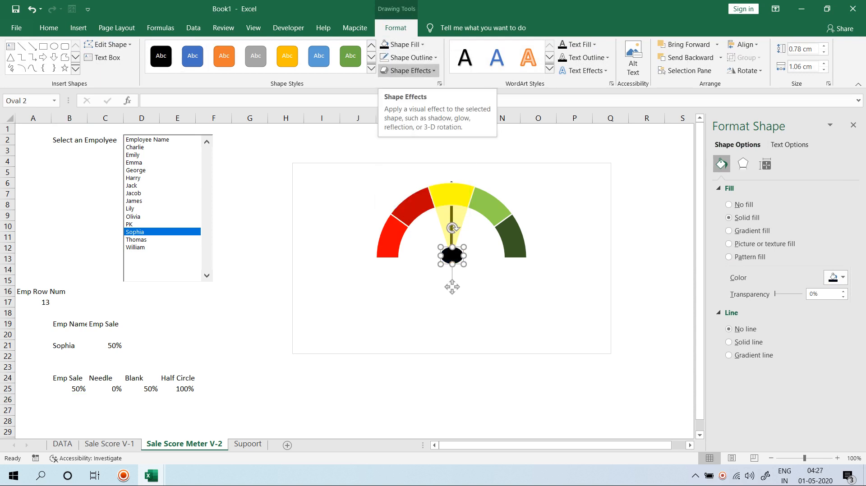
key("Down")
key("Down")
key("Down")
key("Down")
key("Down")
mouse_move(419, 217)
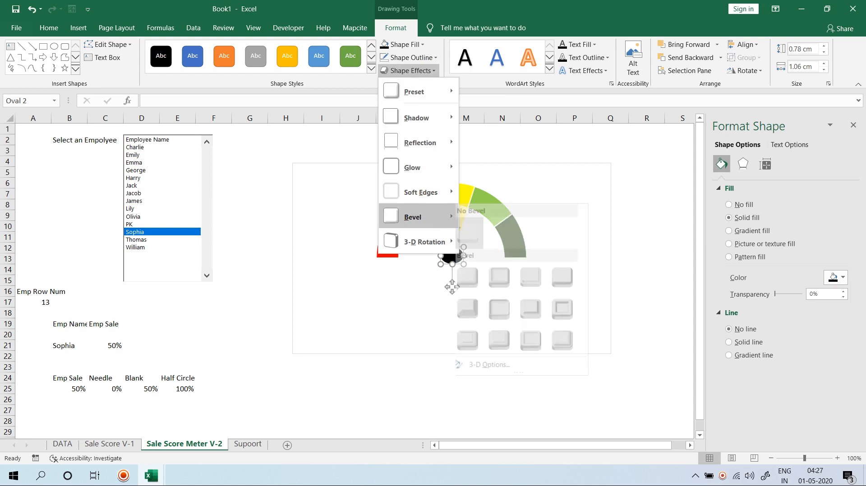
left_click(474, 276)
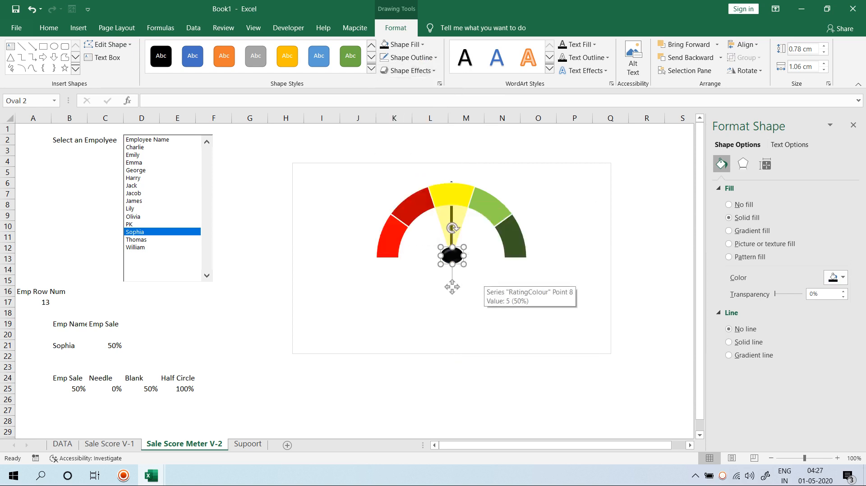
key("Escape")
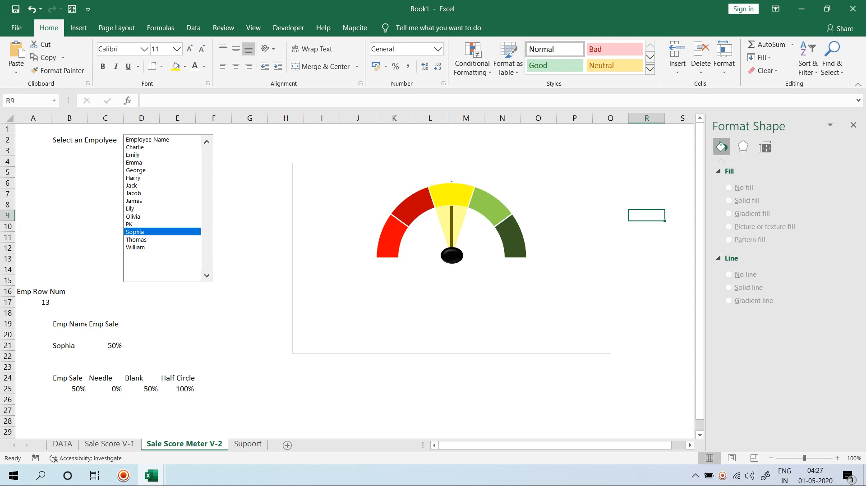
Step: Enlarge the needle hub oval to about 0.91 cm high and 1.23 cm wide, and select the employee with the 42% sale score
left_click(451, 256)
left_click_drag(464, 264, 452, 253)
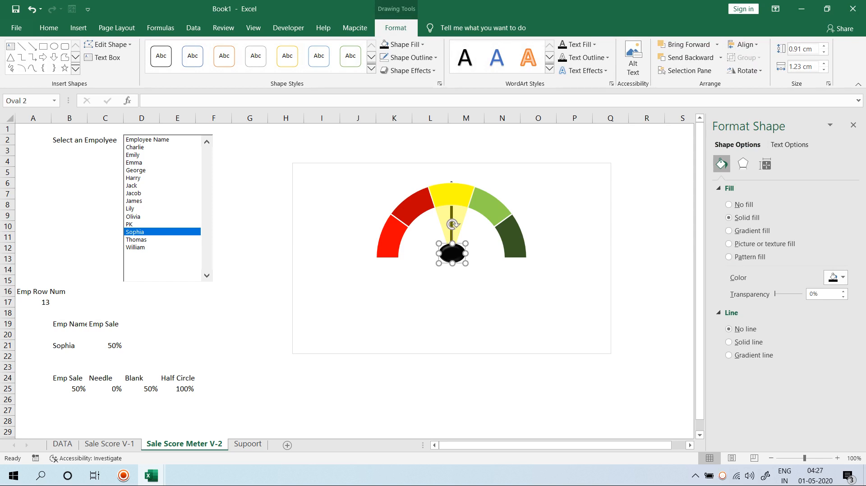
left_click(134, 162)
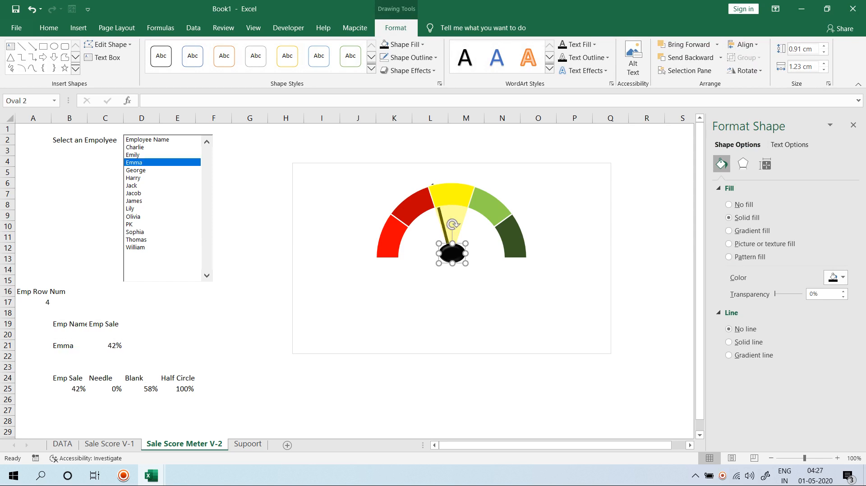
left_click(574, 140)
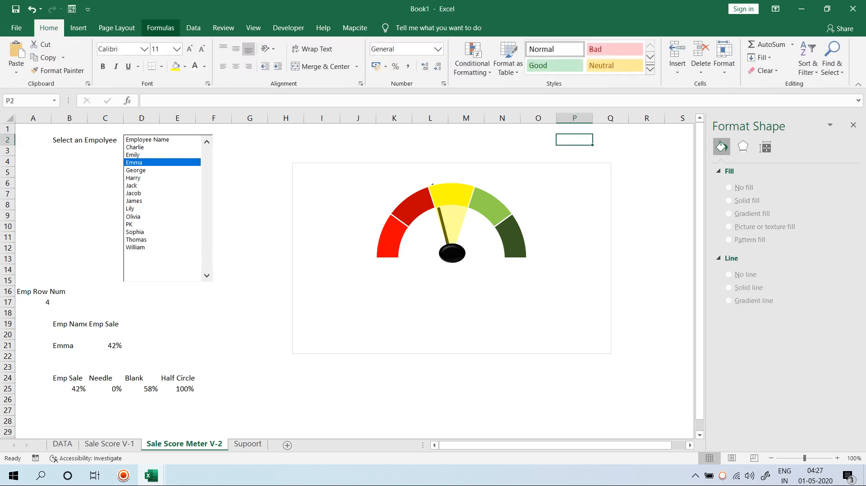
Step: Draw a text box about 0.7 cm high and 2.35 cm wide on the blank cells beside the gauge chart
left_click(79, 27)
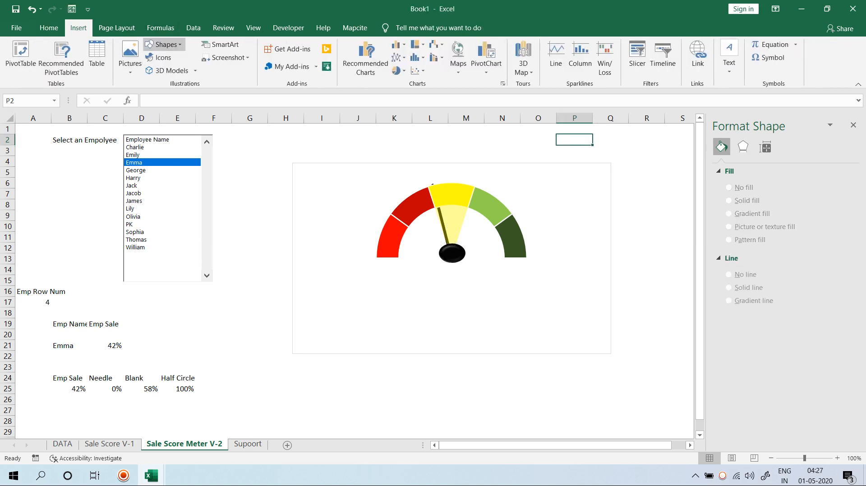
left_click(162, 44)
left_click(149, 71)
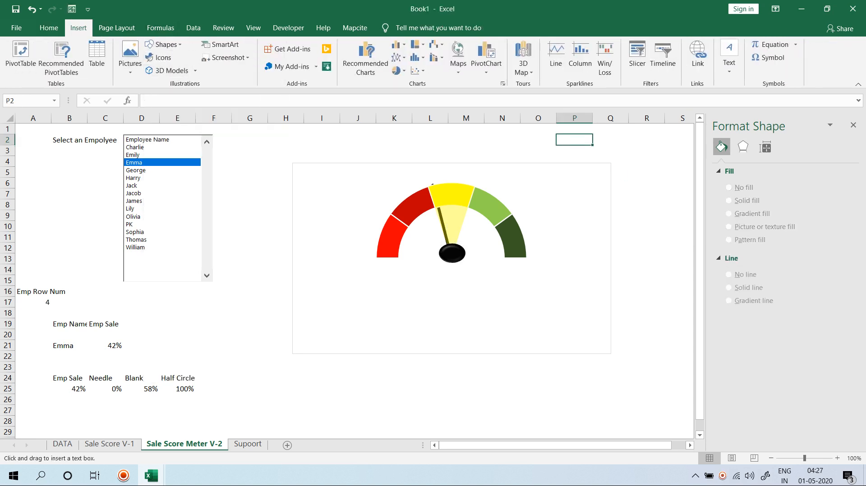
left_click_drag(230, 302, 280, 318)
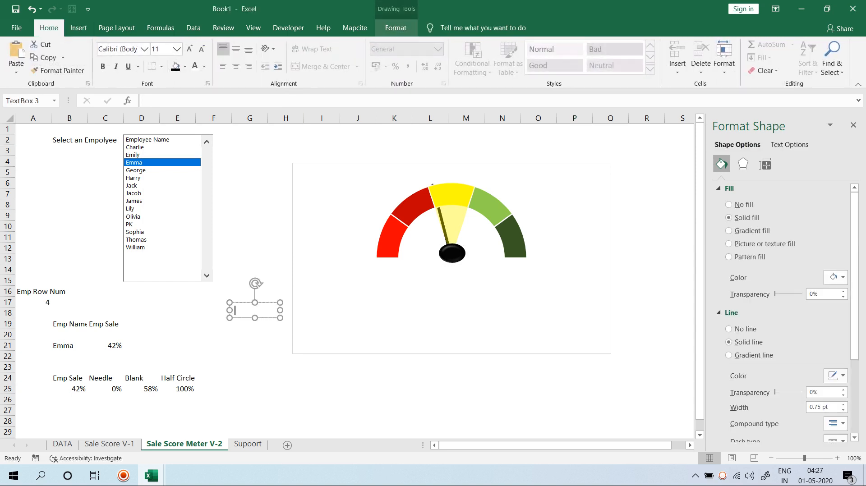
Step: Remove both the outline and the fill of the small text box beside the chart
left_click(395, 28)
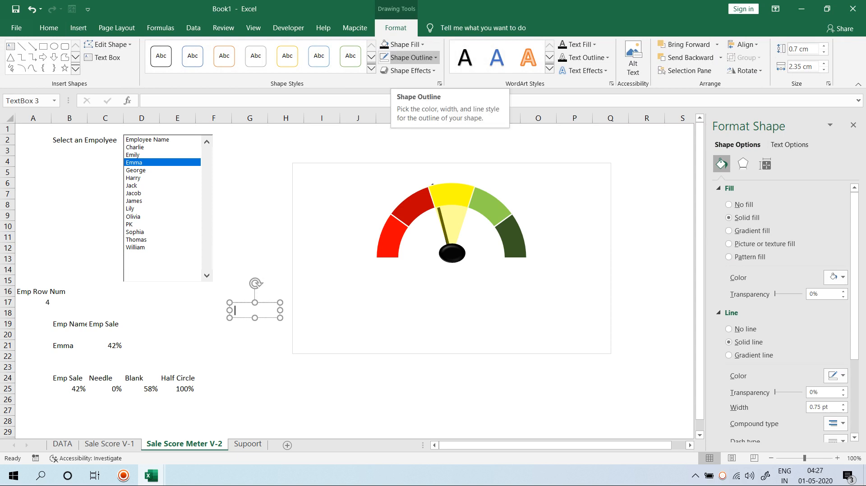
left_click(408, 58)
left_click(412, 168)
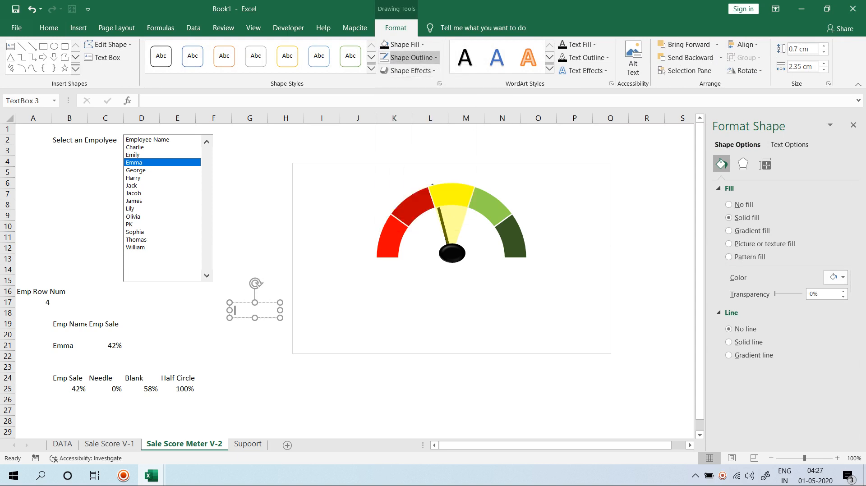
left_click(403, 44)
left_click(406, 156)
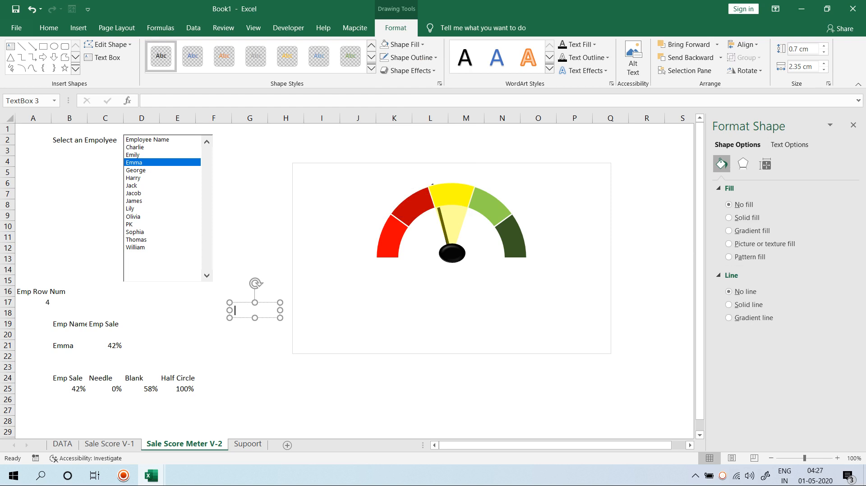
key("Escape")
Step: Link the small text box to the Emp Sale value with the formula =$B$25
left_click(146, 101)
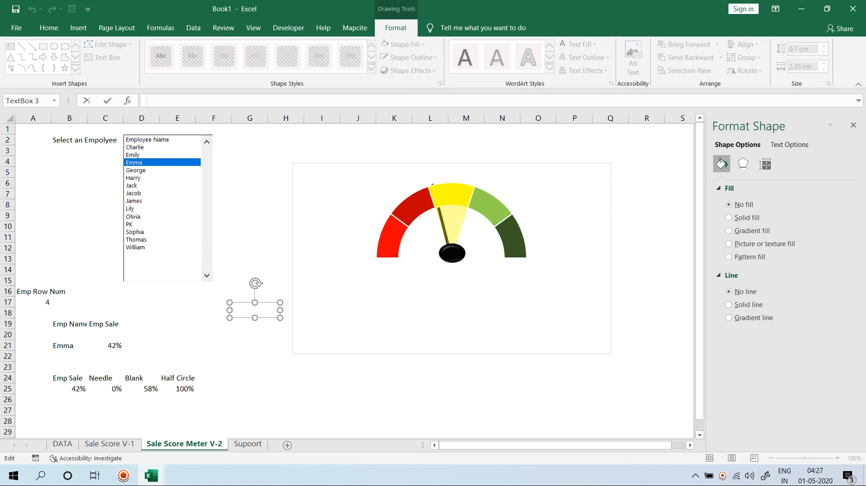
type("=")
left_click(69, 389)
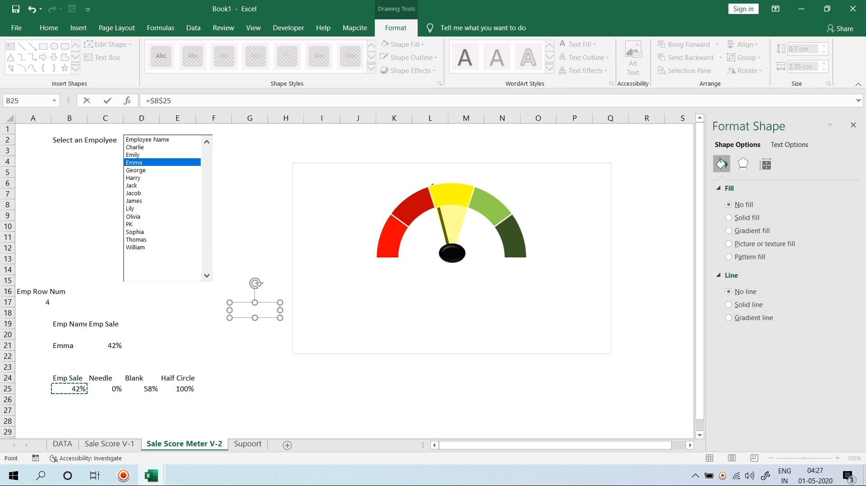
key("Return")
Step: Format the linked percentage text as bold, centred Agency FB at size 12
left_click(49, 28)
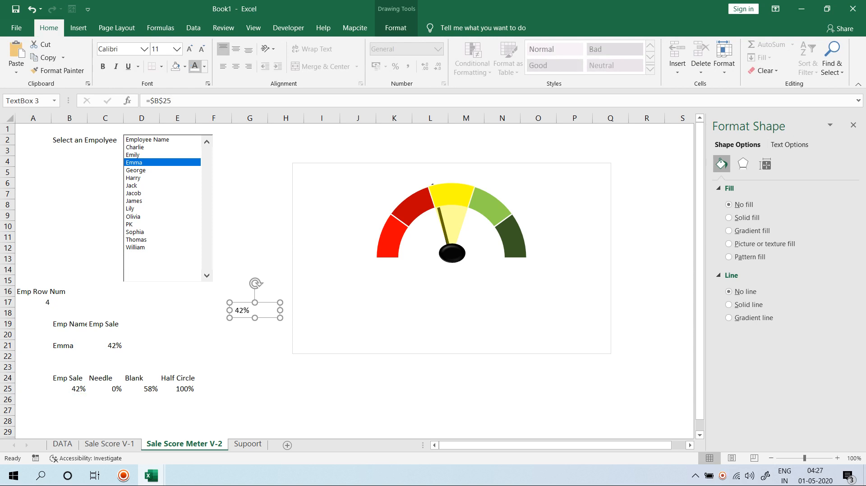
left_click(103, 66)
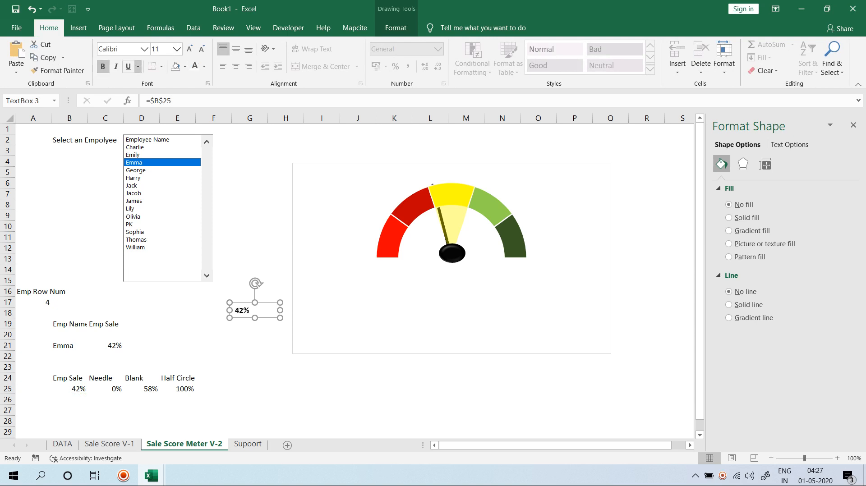
left_click(235, 66)
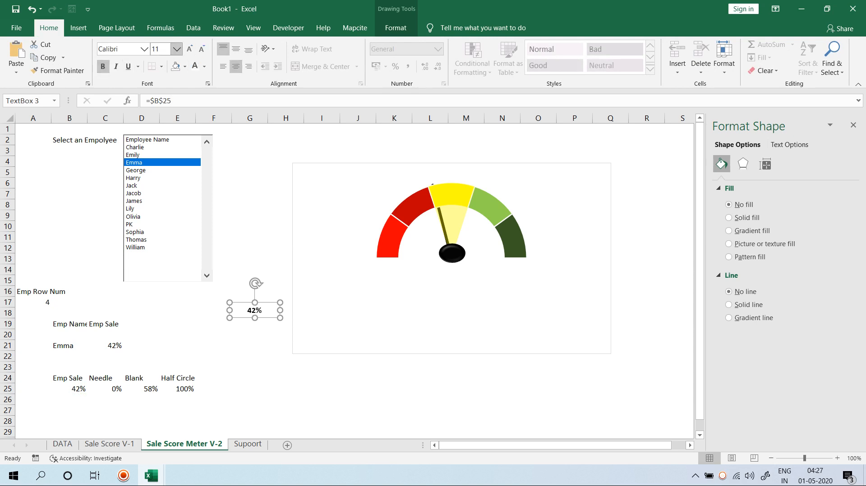
left_click(118, 49)
type("Agency FB")
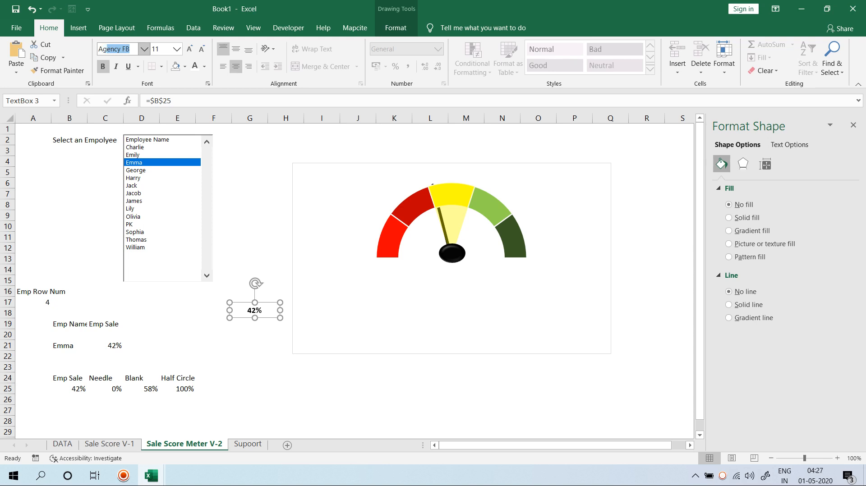
key("Return")
left_click(189, 49)
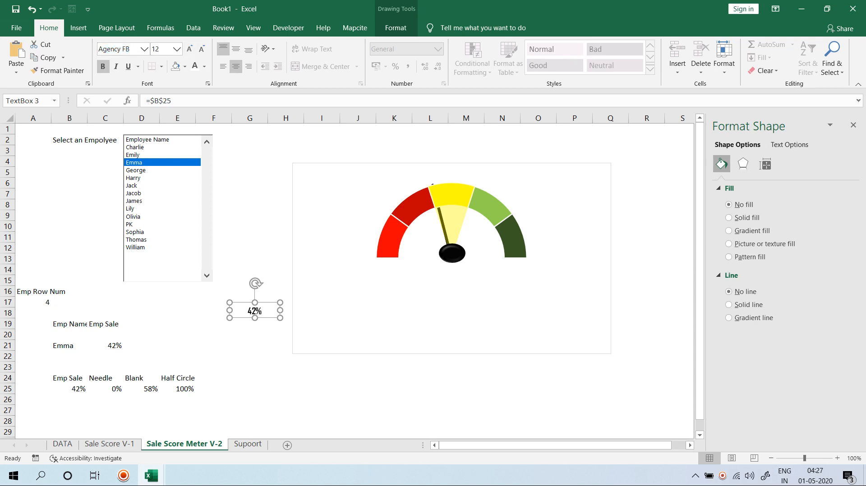
Step: Place the percentage text box centrally over the black needle hub and colour its text white
left_click_drag(256, 311, 447, 247)
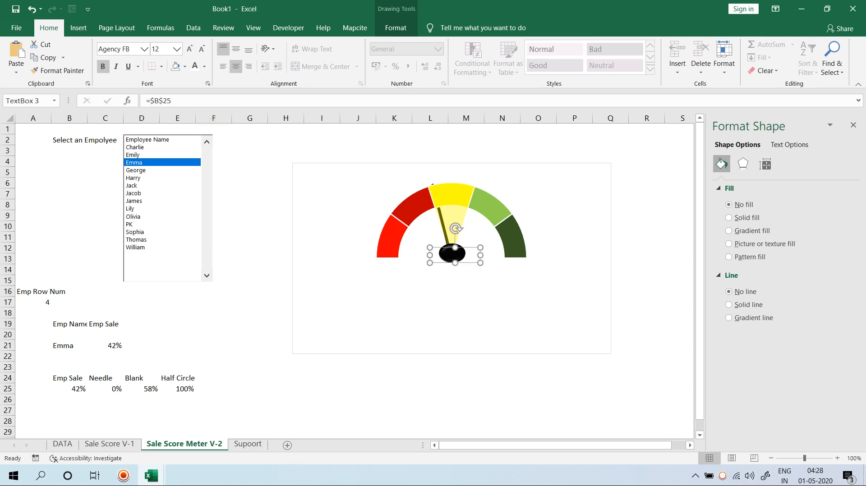
left_click(195, 66)
left_click_drag(444, 248, 442, 244)
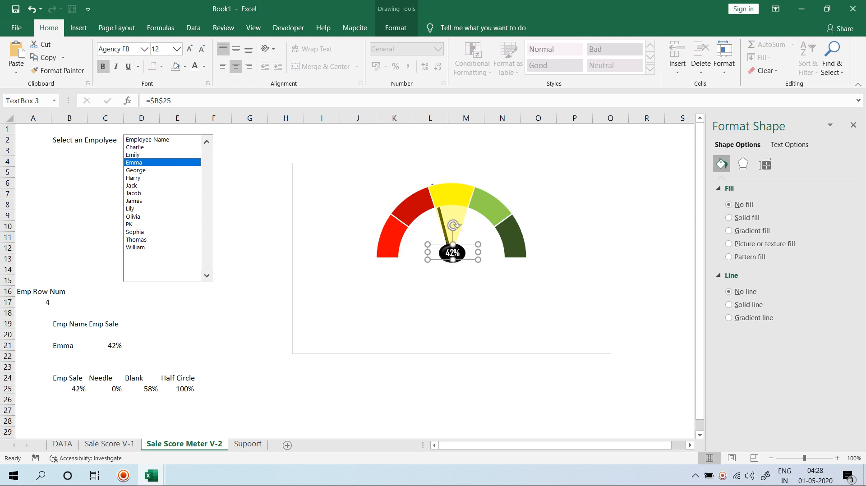
Step: Check the percentage on the needle hub by switching between employees, ending on the last one in the list
left_click(249, 215)
left_click(144, 148)
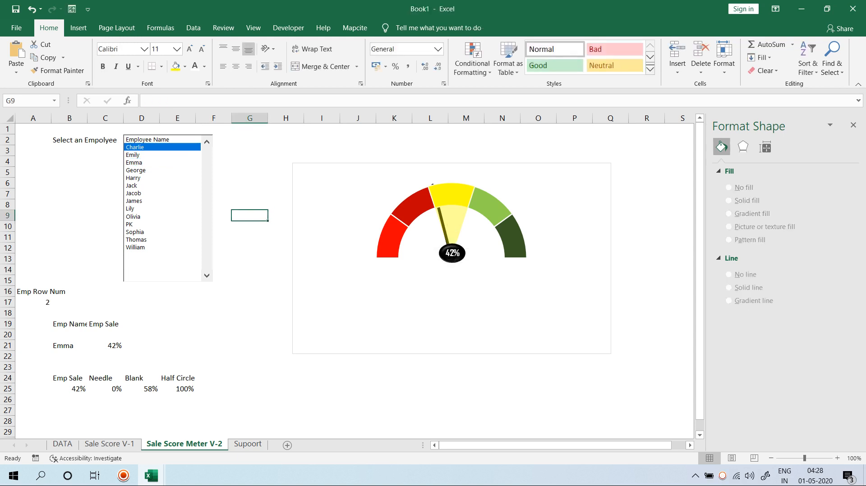
left_click(144, 247)
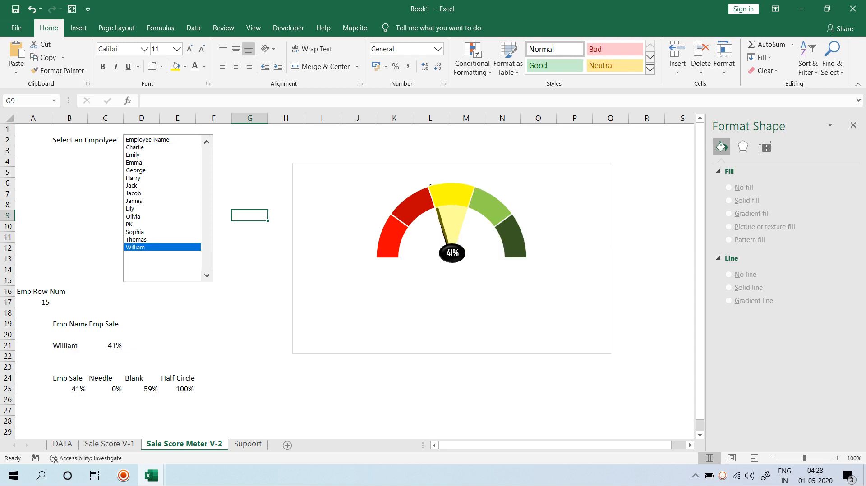
Step: Draw a second text box about 0.85 cm high and 4.11 cm wide in the blank area around columns E to H
left_click(79, 27)
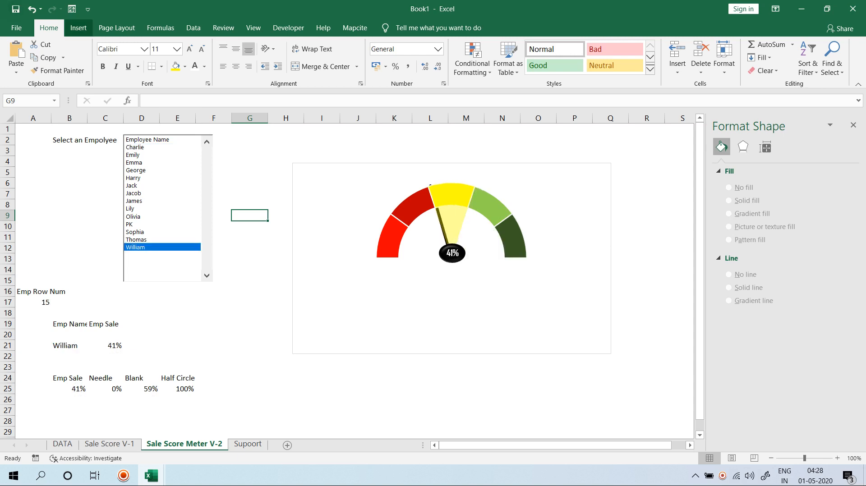
left_click(164, 44)
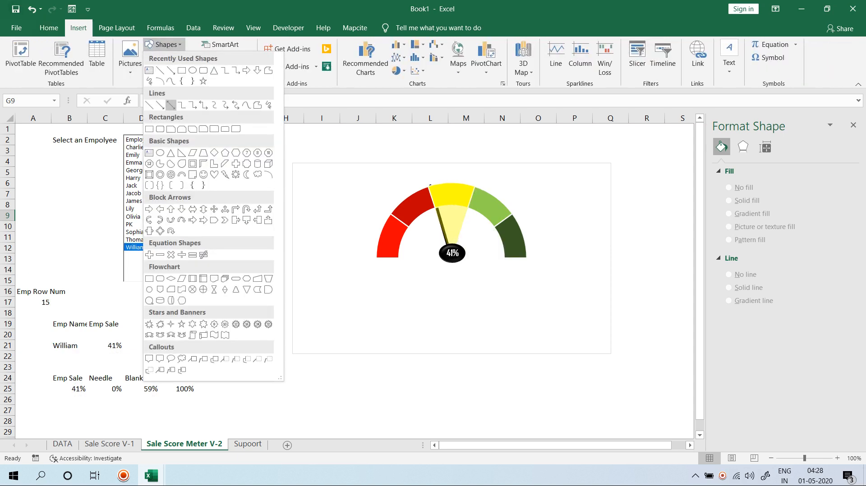
left_click(149, 71)
mouse_move(182, 323)
left_mouse_down()
mouse_move(253, 347)
mouse_move(271, 341)
left_mouse_up()
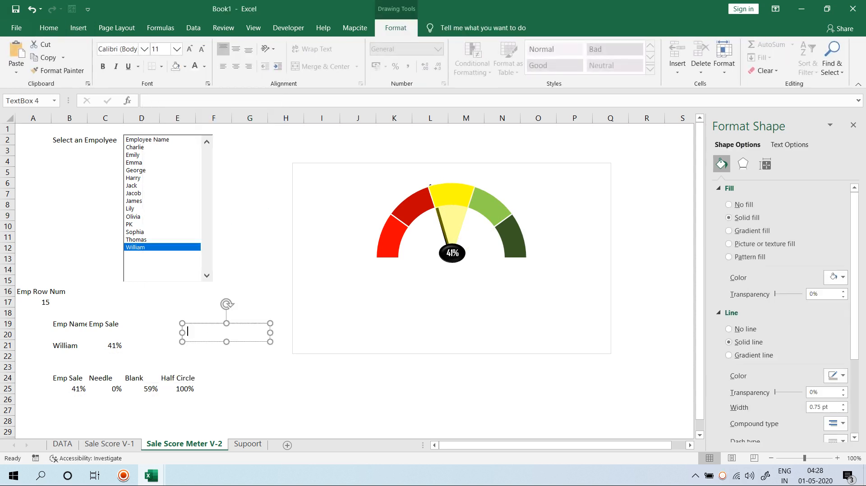
Step: Remove the fill and the outline of the second, wider text box
left_click(396, 27)
left_click(403, 45)
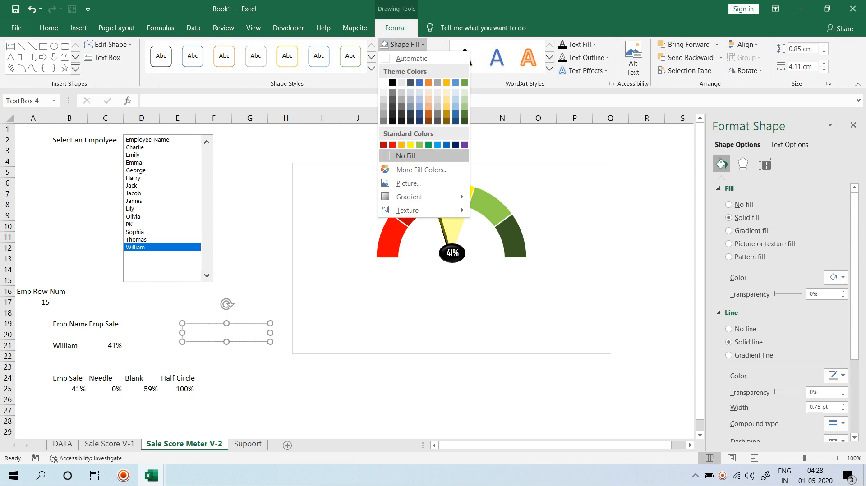
left_click(406, 156)
left_click(409, 58)
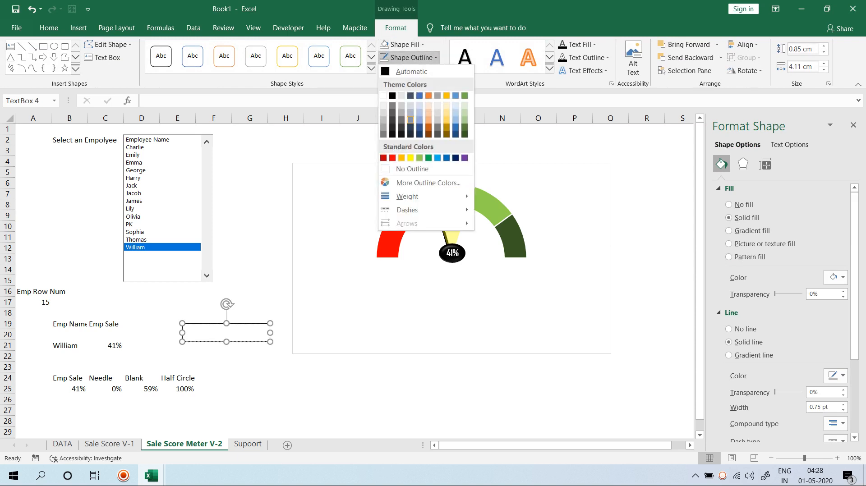
left_click(411, 168)
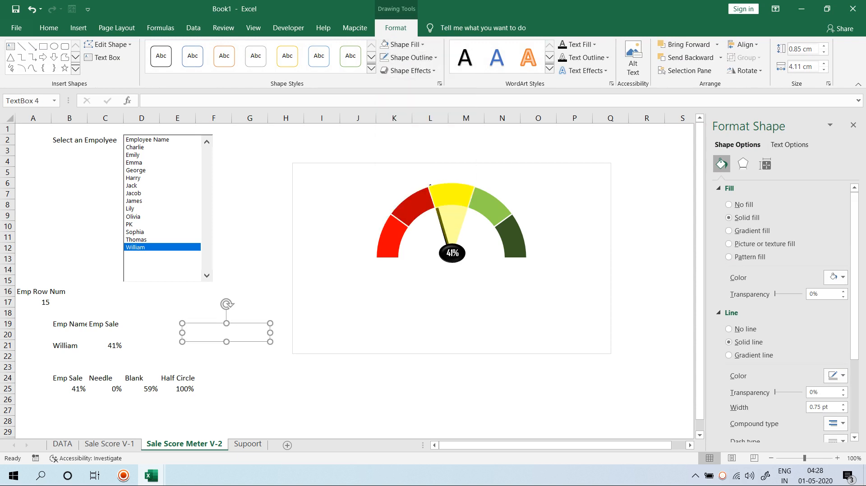
Step: Link the wider text box to the sale percentage in cell B25
left_click(149, 100)
type("=")
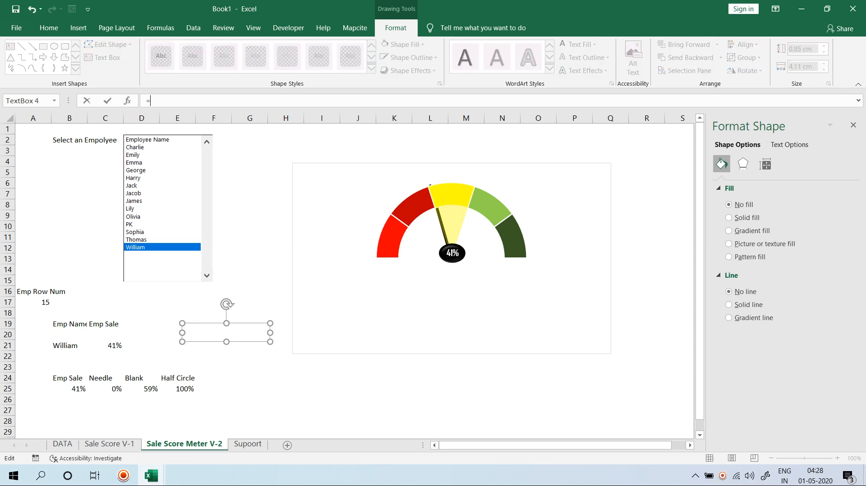
left_click(72, 389)
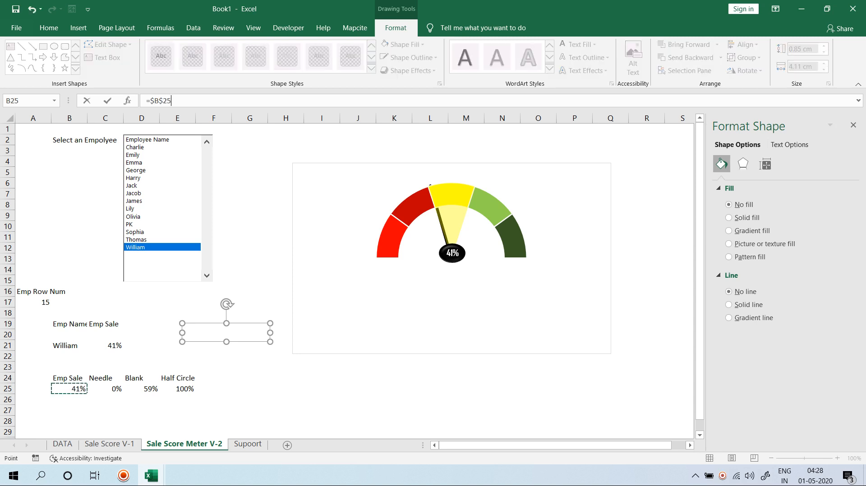
key("Return")
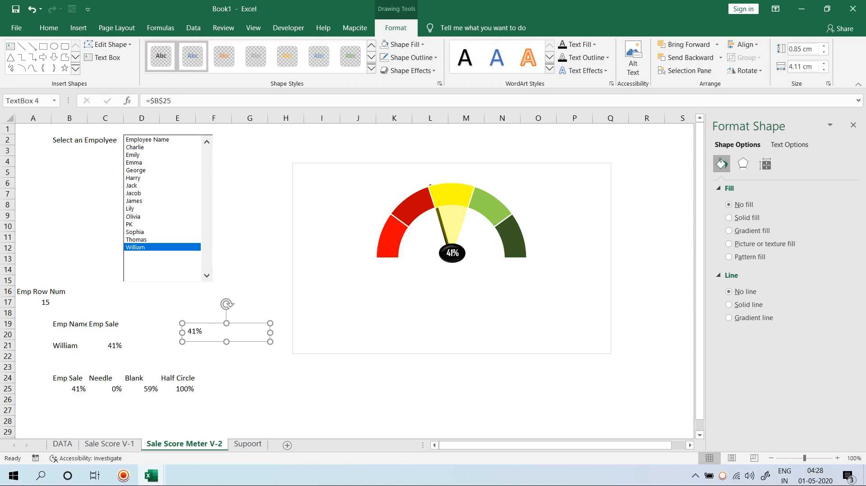
Step: Link the wider text box to the employee name in cell B21 instead of the percentage cell
left_click(183, 100)
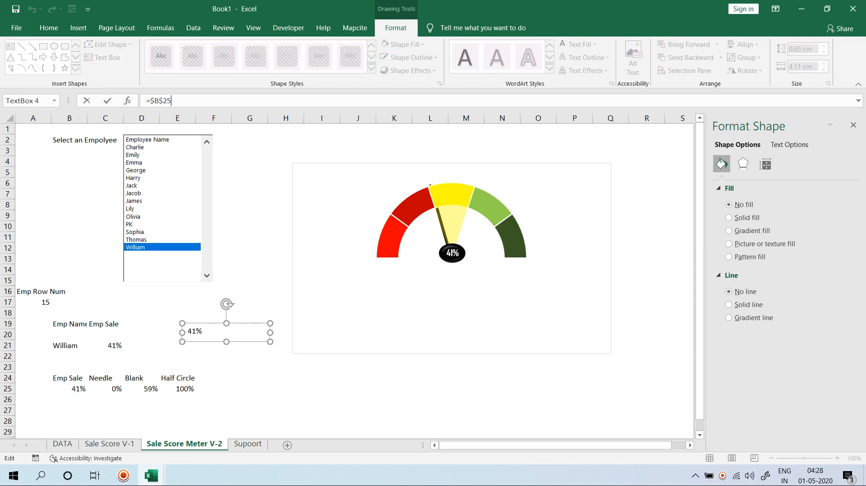
key("BackSpace")
key("BackSpace")
key("BackSpace")
key("BackSpace")
key("BackSpace")
left_click(66, 345)
key("Return")
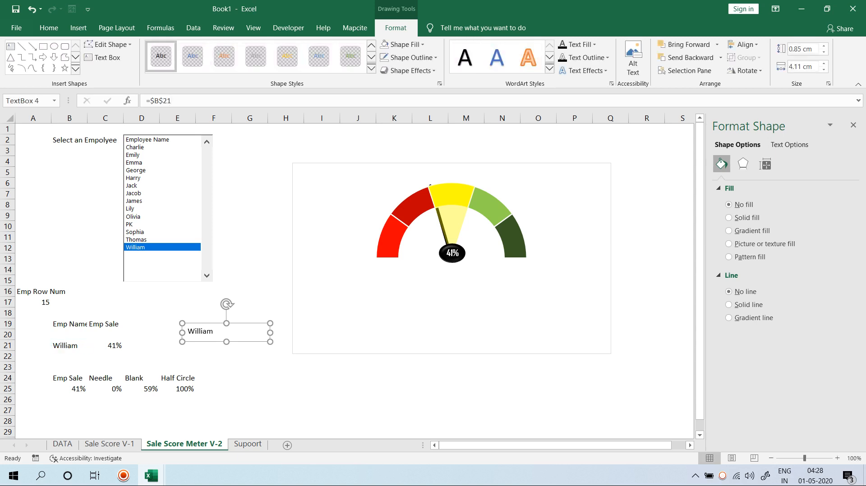
Step: Centre the employee name horizontally and vertically in its text box and make it bold at 14 pt
left_click(49, 28)
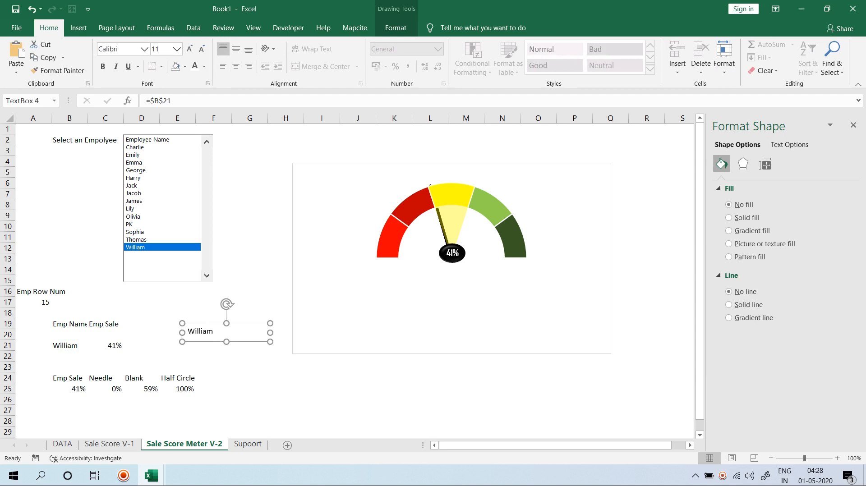
left_click(250, 269)
left_click(201, 331)
left_click(235, 66)
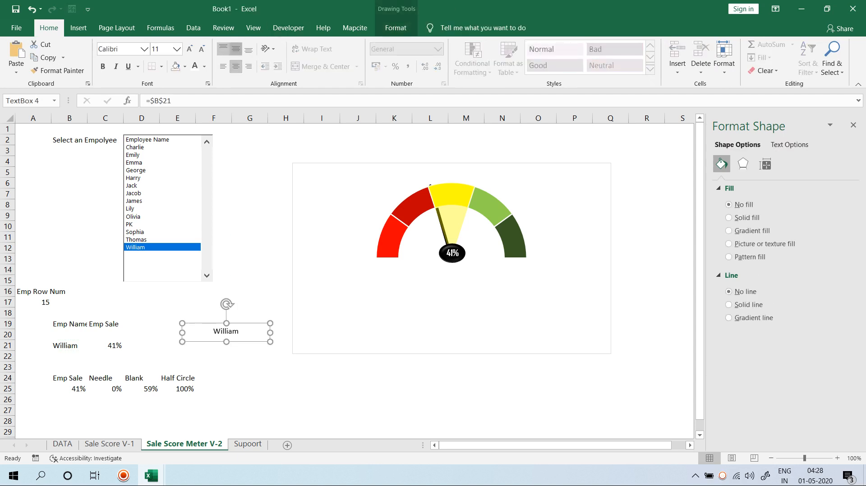
left_click(235, 49)
left_click(103, 66)
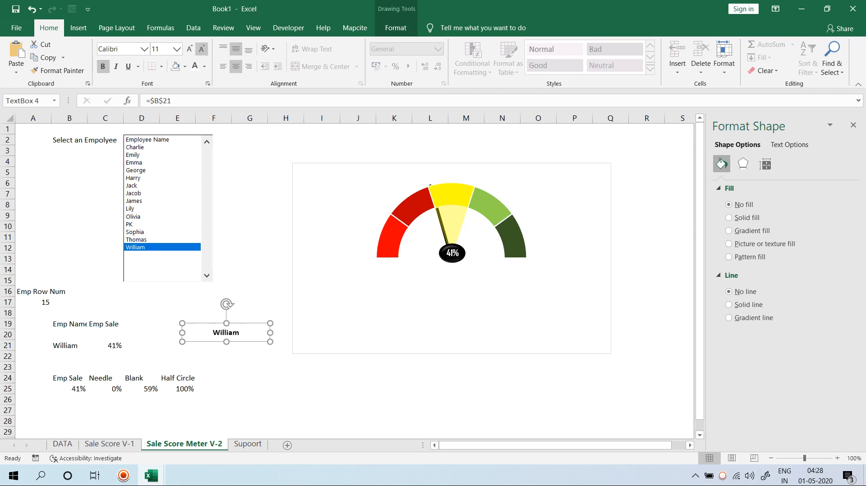
left_click(189, 48)
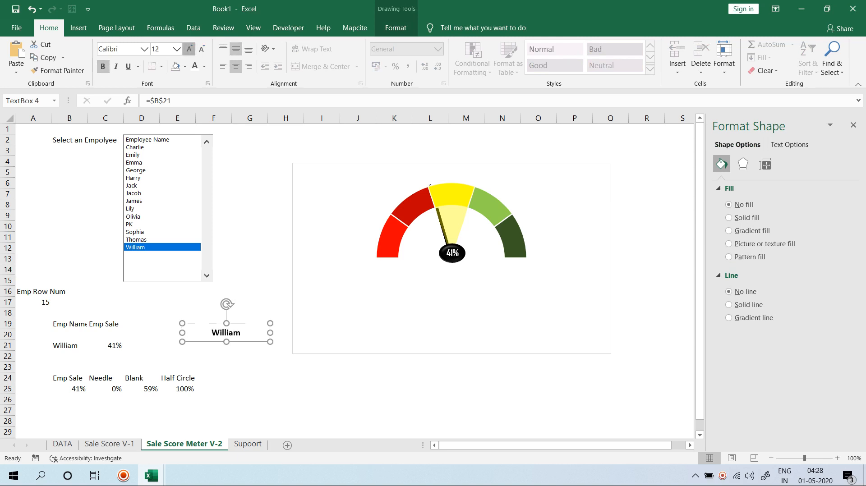
left_click(189, 49)
Step: Place the name label centrally below the needle hub and check it with other employees, ending on the first one in the list
left_click_drag(226, 324, 455, 272)
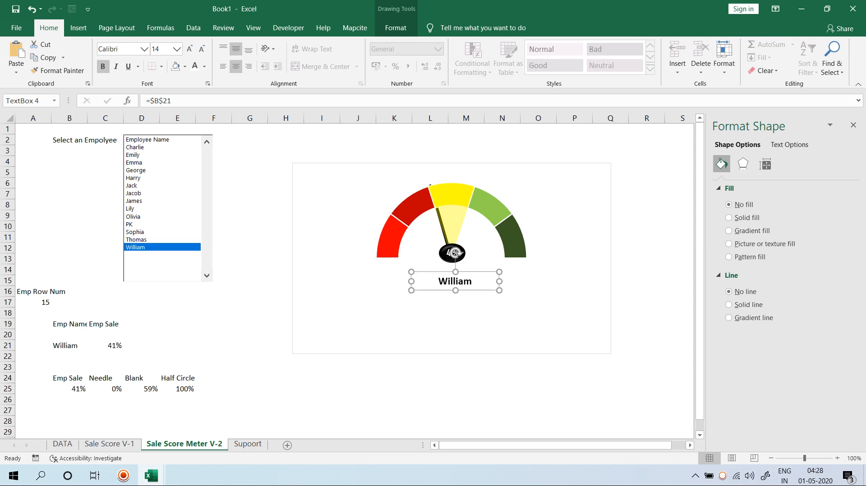
left_click(214, 323)
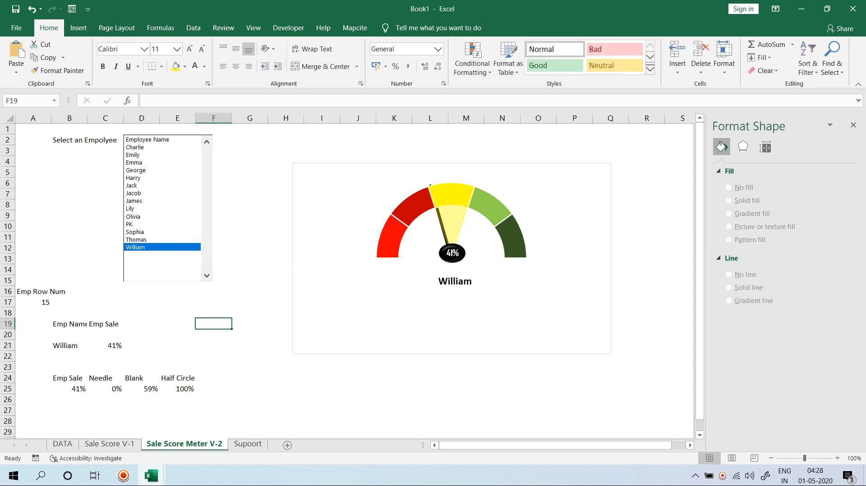
left_click(146, 163)
left_click(147, 178)
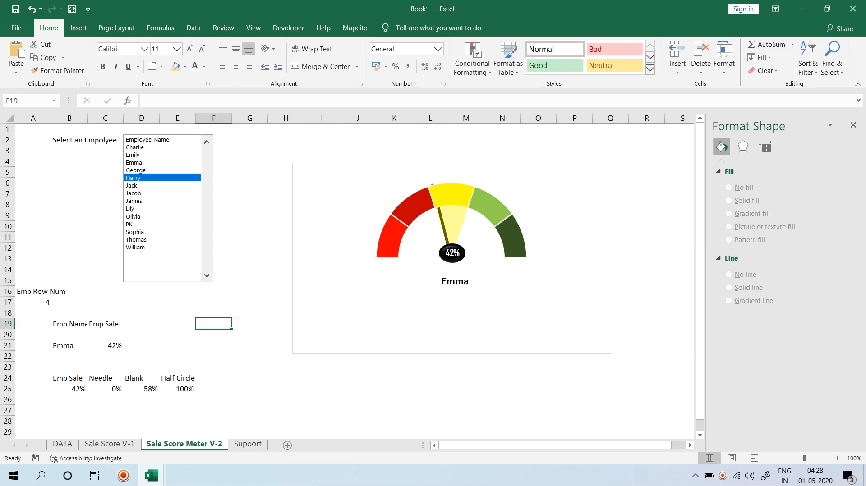
left_click(135, 147)
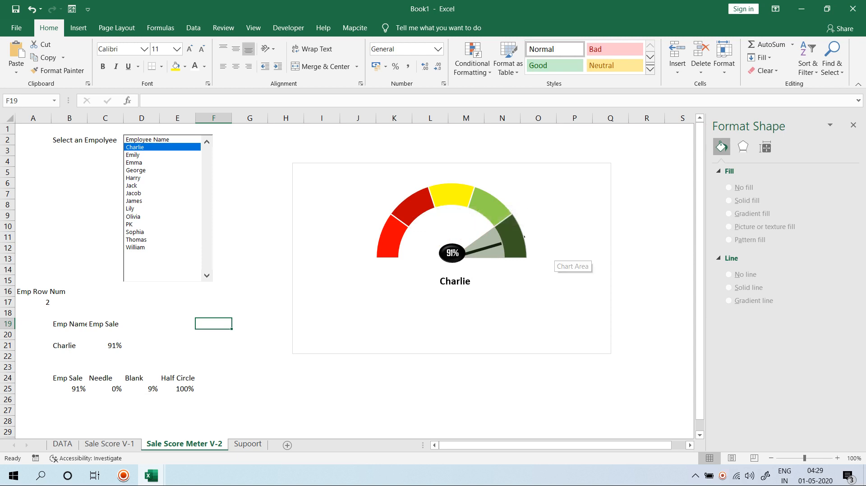
Step: Draw a third text box about 0.78 cm high and 2.94 cm wide in the blank area around columns F to H
left_click(78, 28)
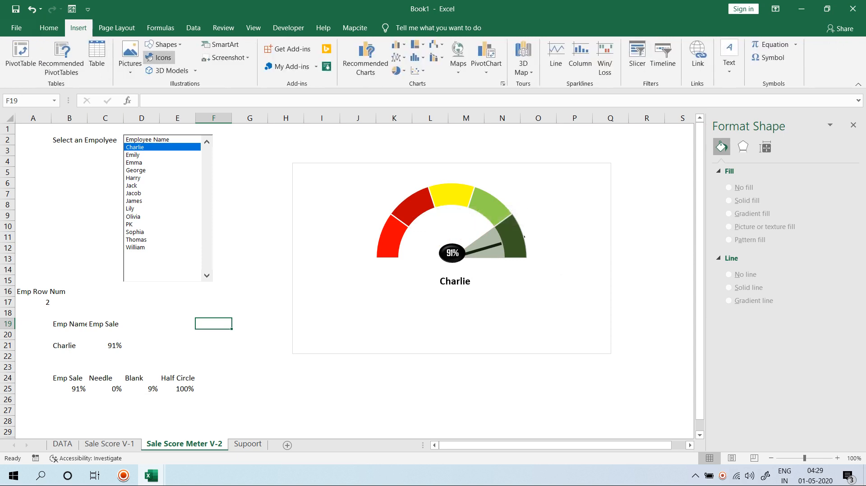
left_click(164, 45)
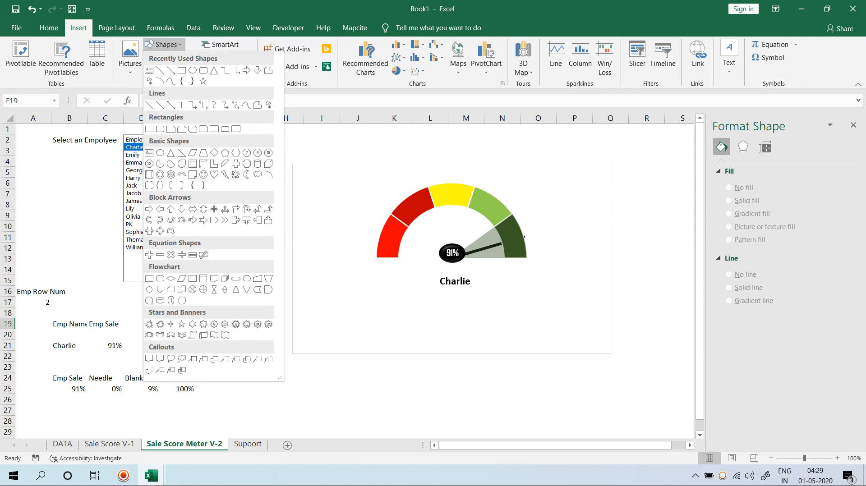
left_click(150, 70)
left_click_drag(214, 319, 278, 336)
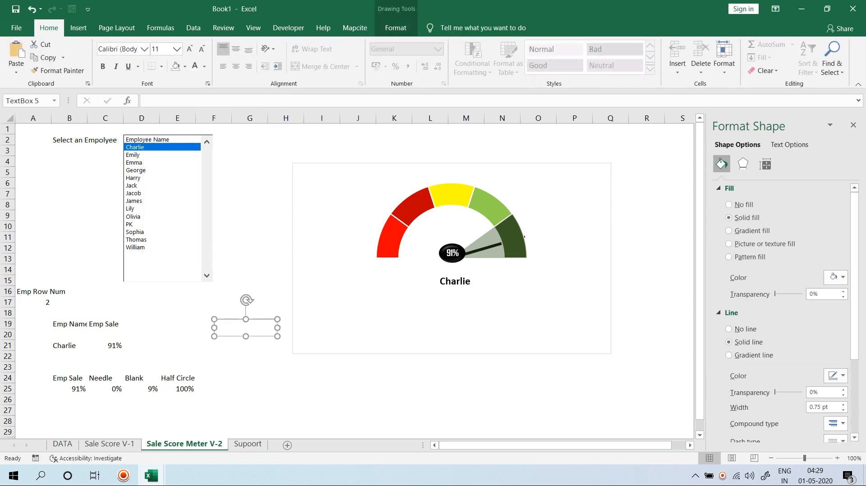
Step: Remove the fill and the outline of the third text box
left_click(396, 27)
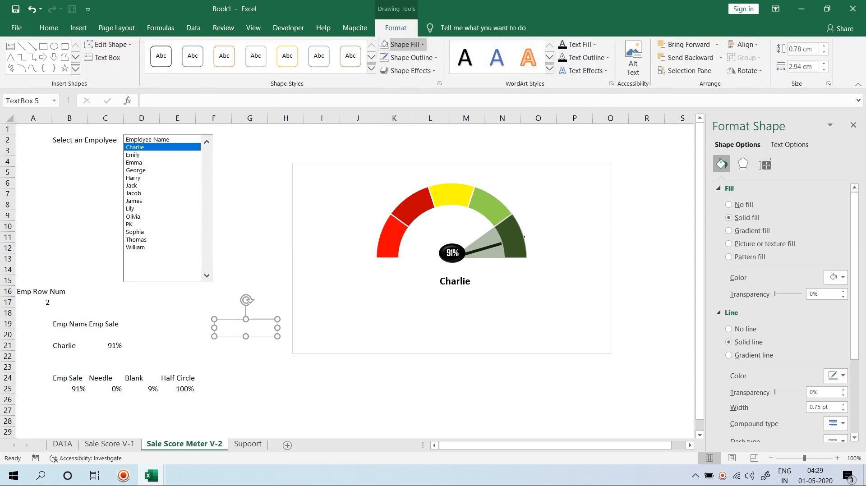
left_click(403, 45)
left_click(406, 156)
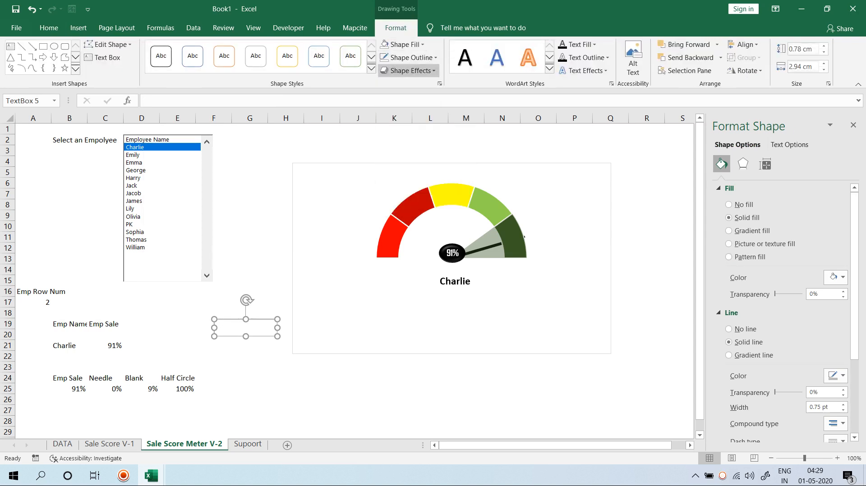
left_click(411, 58)
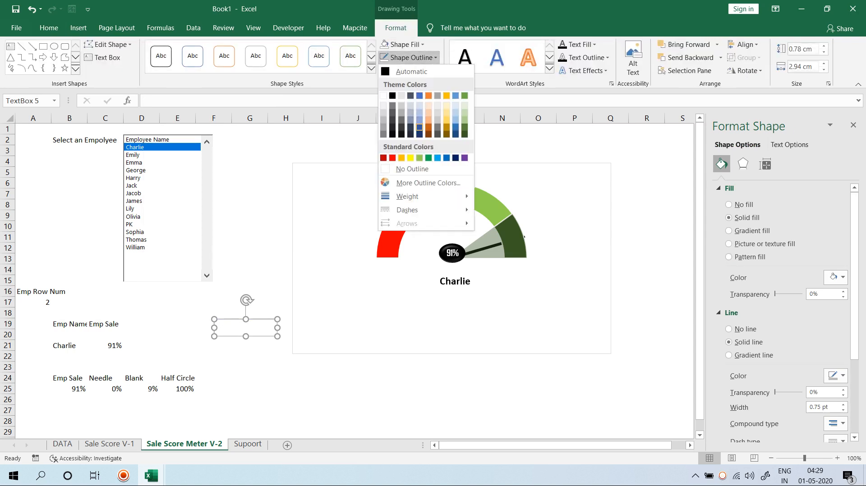
left_click(409, 169)
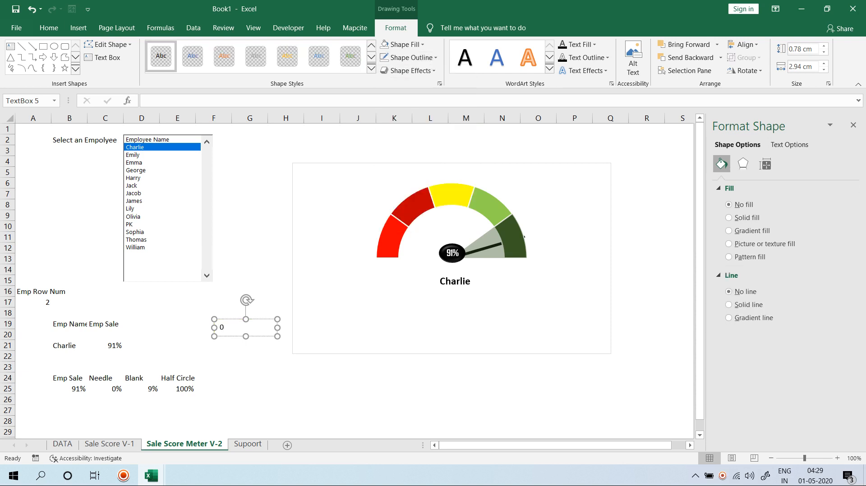
Step: Set the third text box to right-aligned Agency FB and complete its text as 0%
left_click(49, 28)
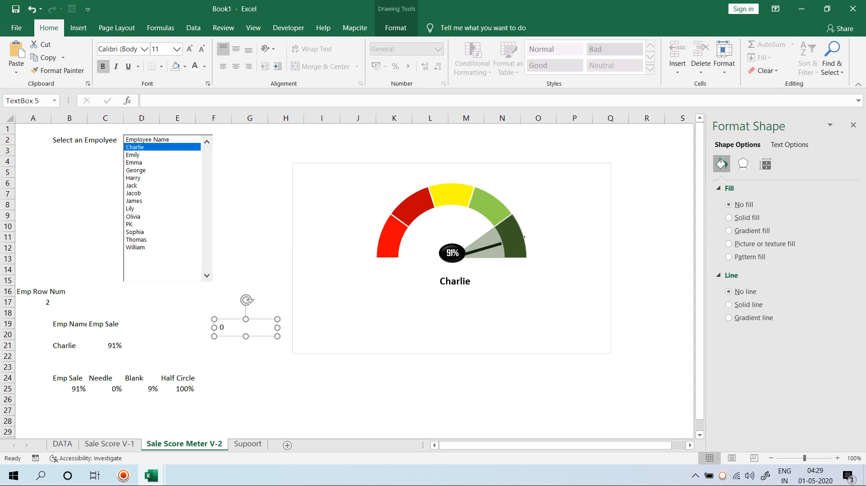
left_click(120, 48)
type("Agency FB")
key("Return")
left_click(248, 66)
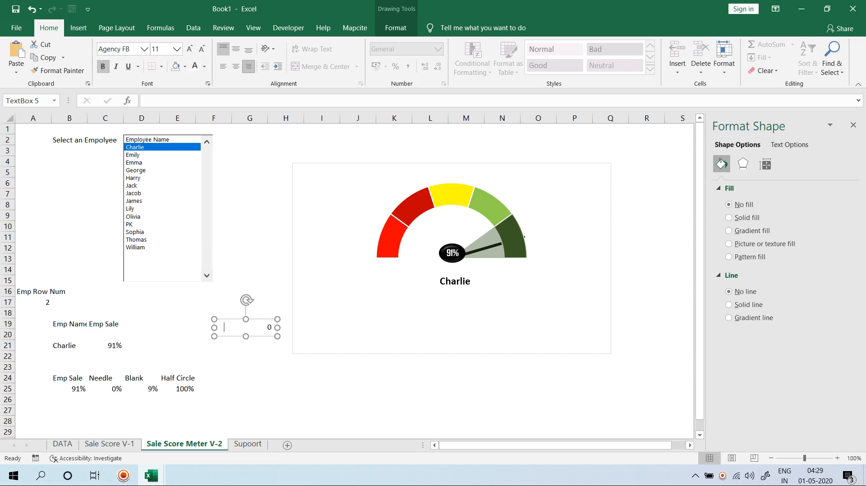
type("%")
Step: Narrow the 0% label, place it beside the start of the red arc, and make it bold at 12 pt
left_click_drag(215, 328, 371, 255)
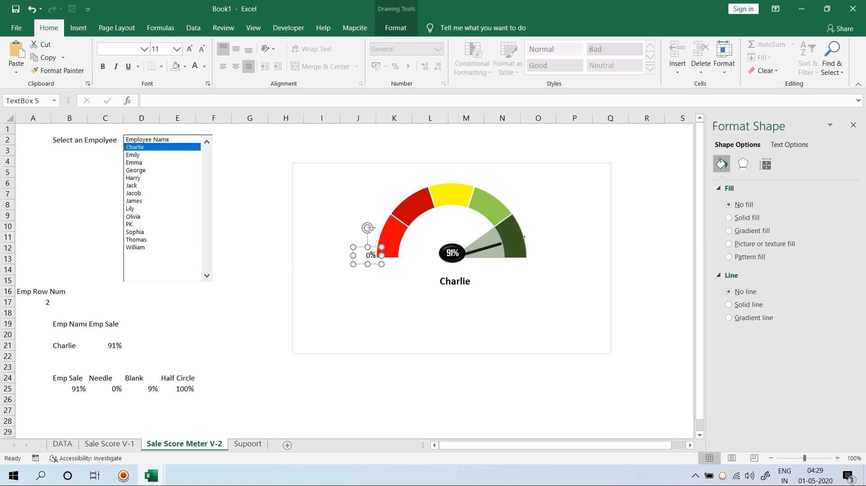
key("ctrl+b")
left_click(189, 49)
left_click_drag(371, 257, 372, 254)
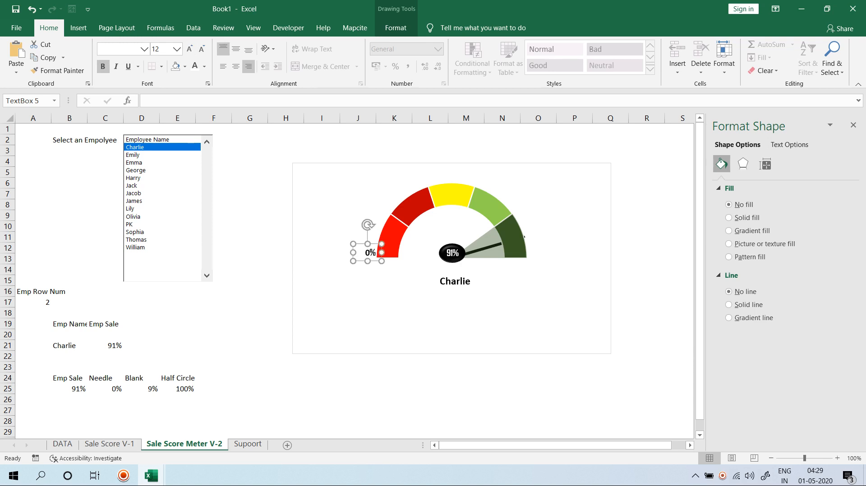
Step: Duplicate the 0% label onto the boundary between the two red segments and nudge the chart slightly up
key("ctrl+d")
left_click_drag(372, 273, 381, 202)
left_click(375, 262)
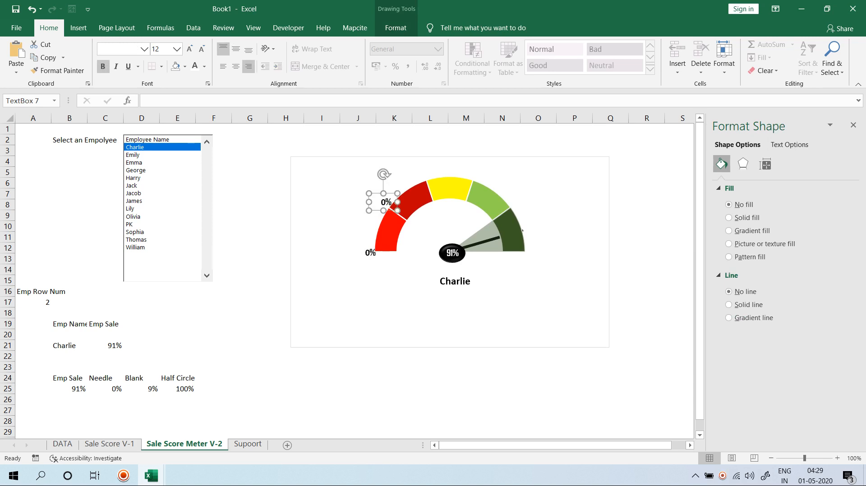
Step: Duplicate the 0% label onto the three remaining segment boundaries and the outer end of the dark green segment
key("ctrl+d")
left_click_drag(396, 211, 516, 204)
key("ctrl+d")
key("ctrl+z")
key("ctrl+d")
key("ctrl+d")
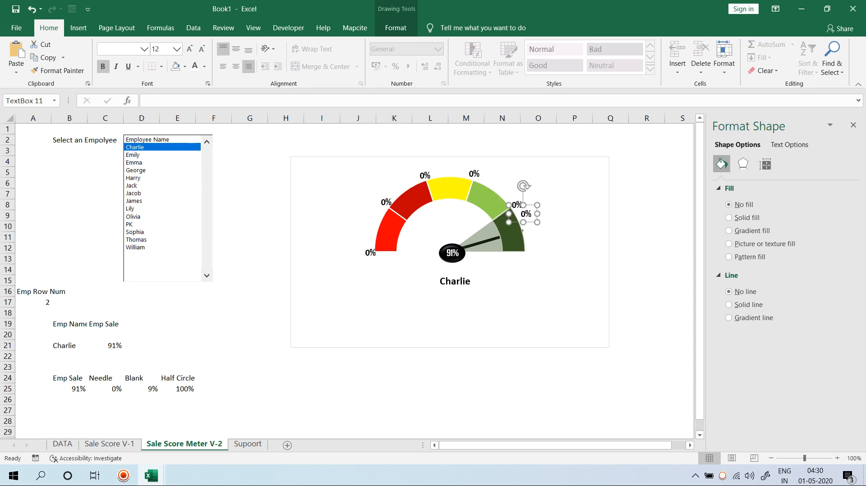
left_click_drag(526, 214, 534, 249)
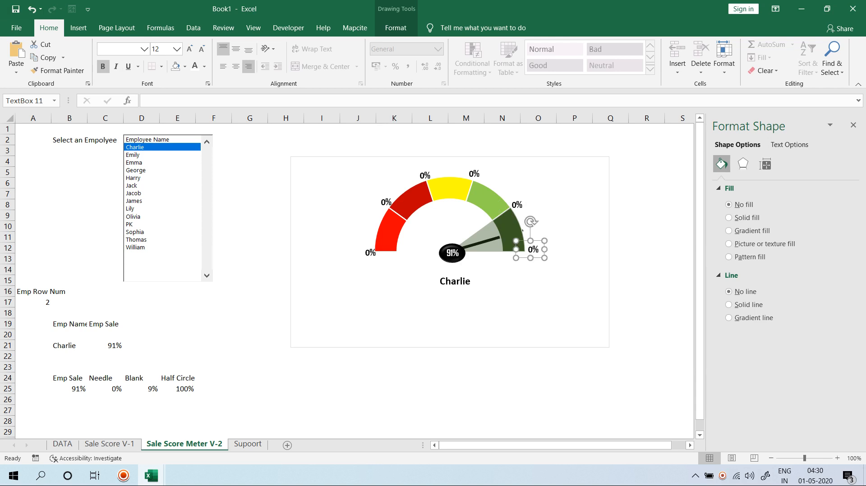
Step: Change the four segment boundary labels to 20%, 40%, 60% and 80% and move the 80% label slightly outward
left_click(382, 202)
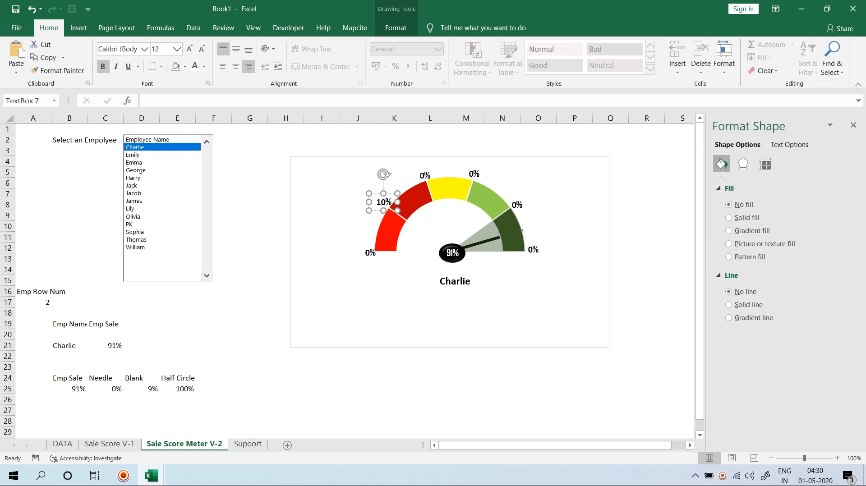
key("BackSpace")
type("2")
left_click(420, 175)
type("4")
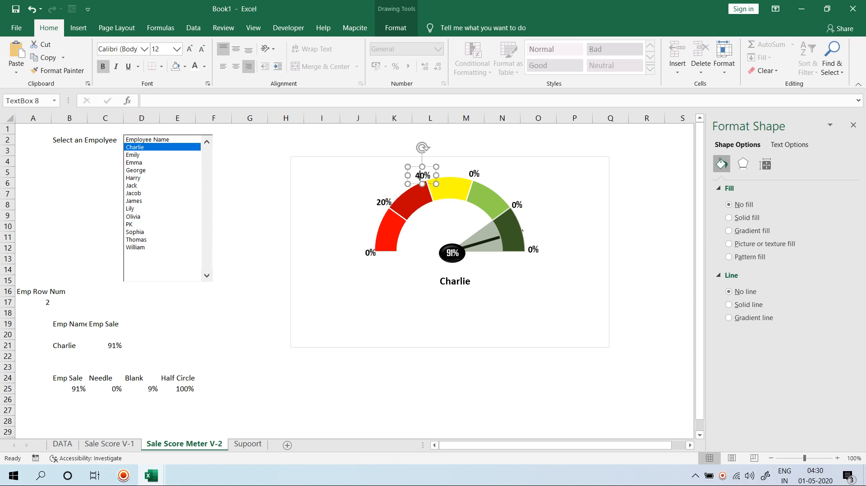
left_click(470, 173)
type("6")
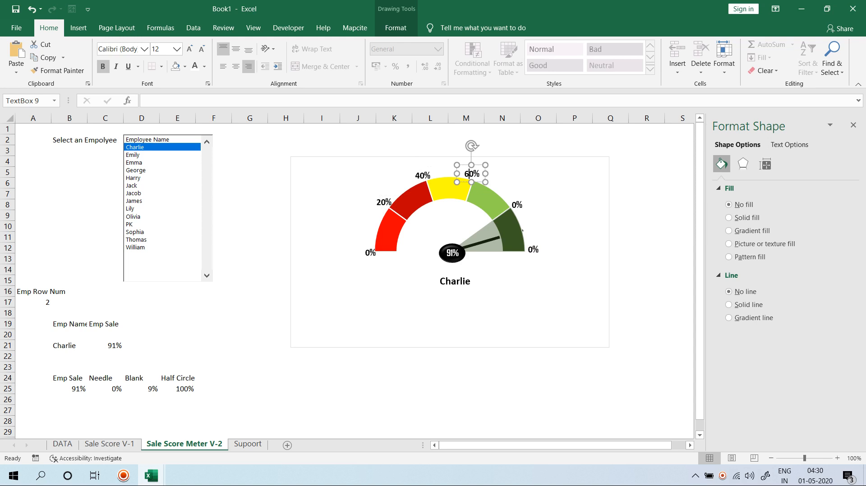
left_click(514, 205)
type("8")
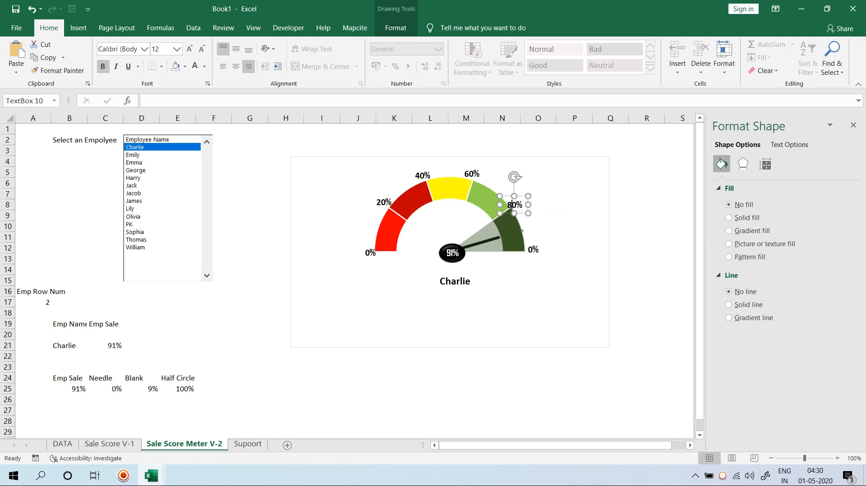
left_click_drag(522, 196, 525, 196)
Step: Change the label at the end of the dark green segment to 100%, align it with the arc, and select the eighth employee
left_click(528, 249)
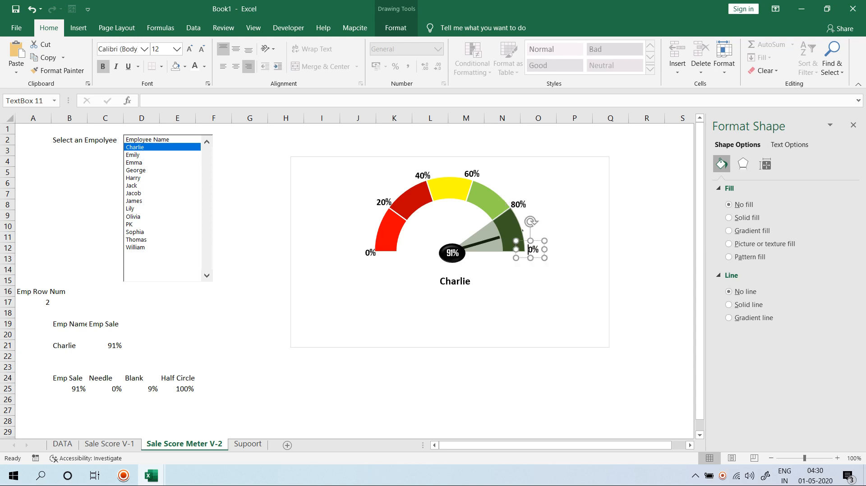
type("10")
left_click_drag(544, 249, 543, 256)
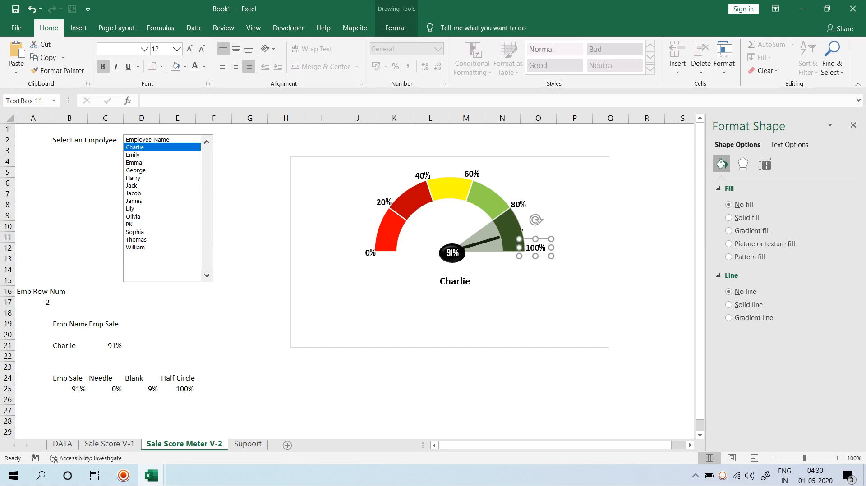
left_click(647, 204)
left_click(155, 200)
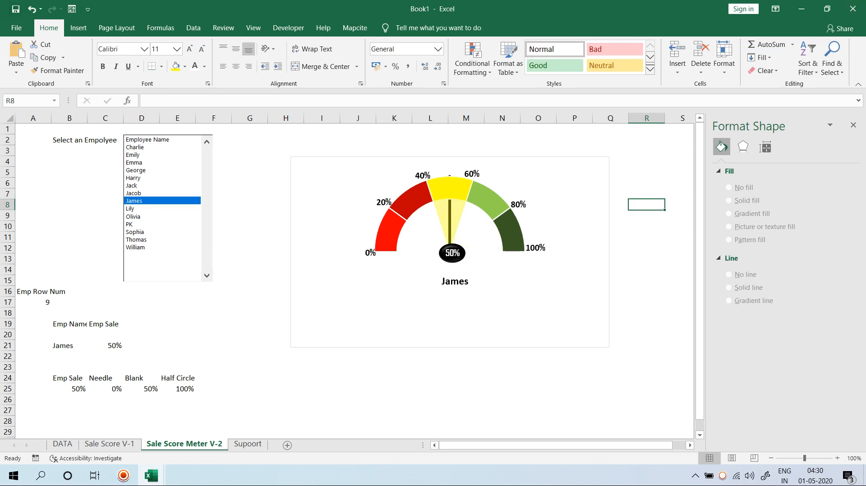
Step: Insert a WordArt text box in the plain black fill style and reduce its font size to 20
left_click(79, 27)
left_click(730, 57)
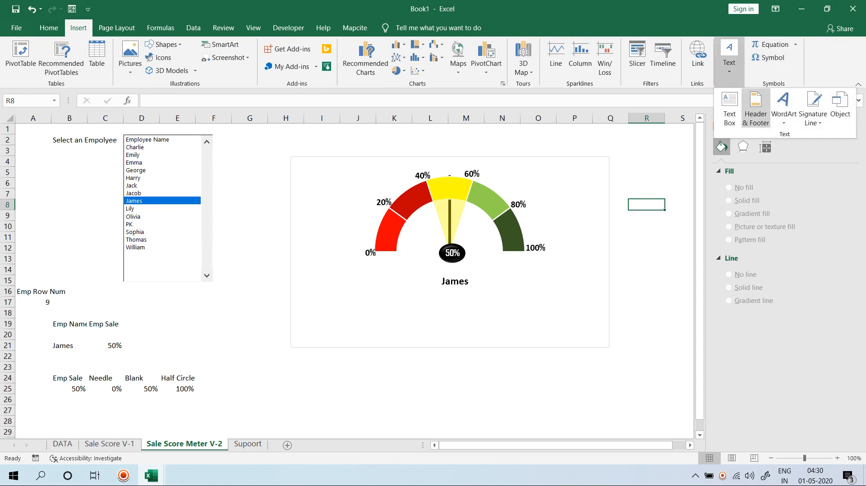
left_click(783, 108)
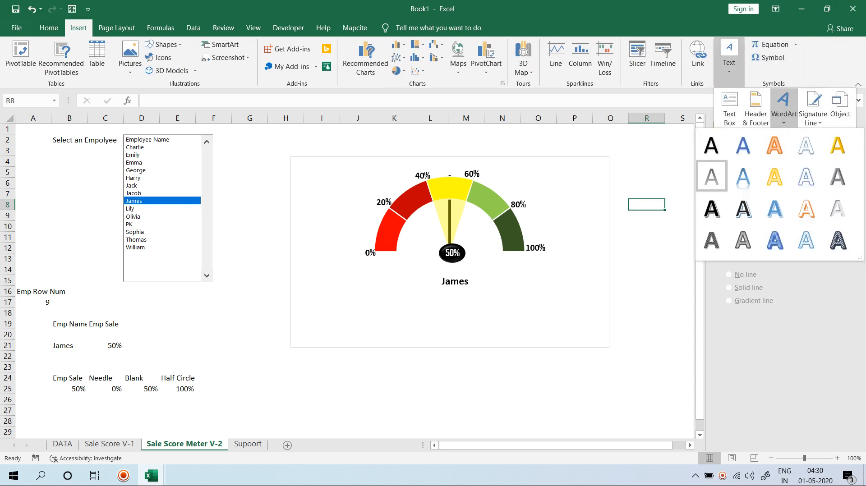
left_click(711, 145)
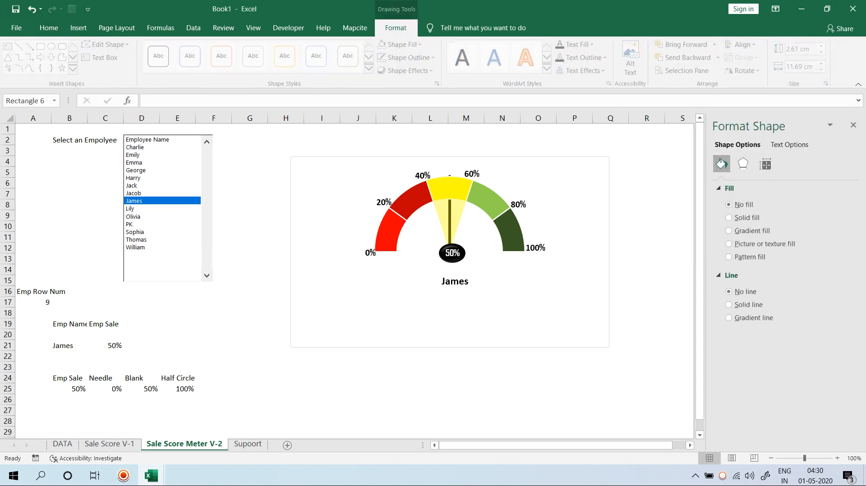
left_click(49, 28)
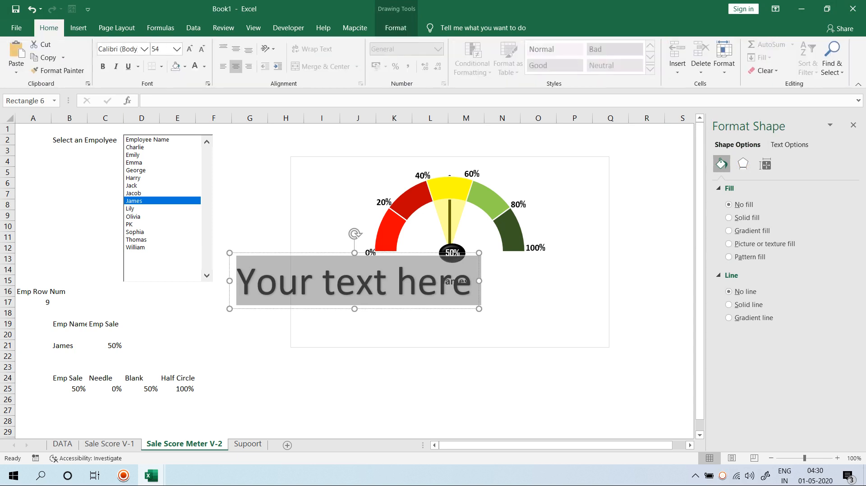
left_click(202, 49)
left_click(202, 49)
left_click(202, 48)
left_click(202, 49)
left_click(201, 49)
left_click(201, 48)
left_click(201, 49)
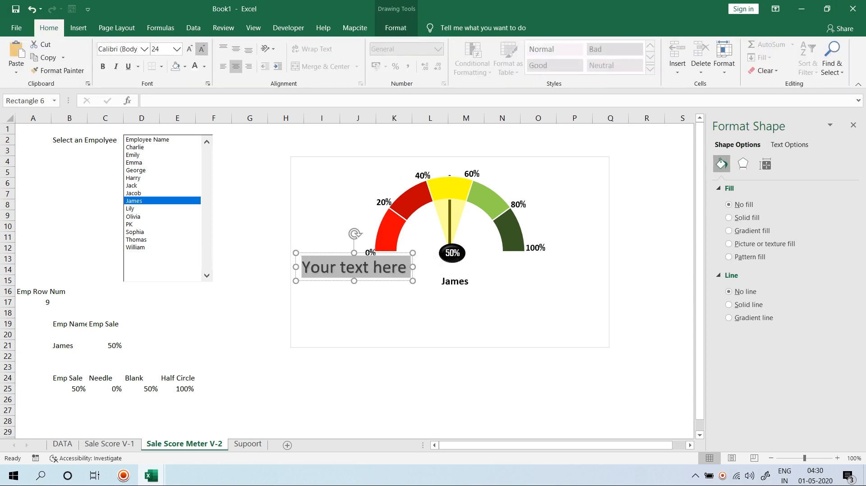
left_click(201, 49)
Step: Enter "Worst" as the WordArt text and format it in bold white Agency FB
type("W")
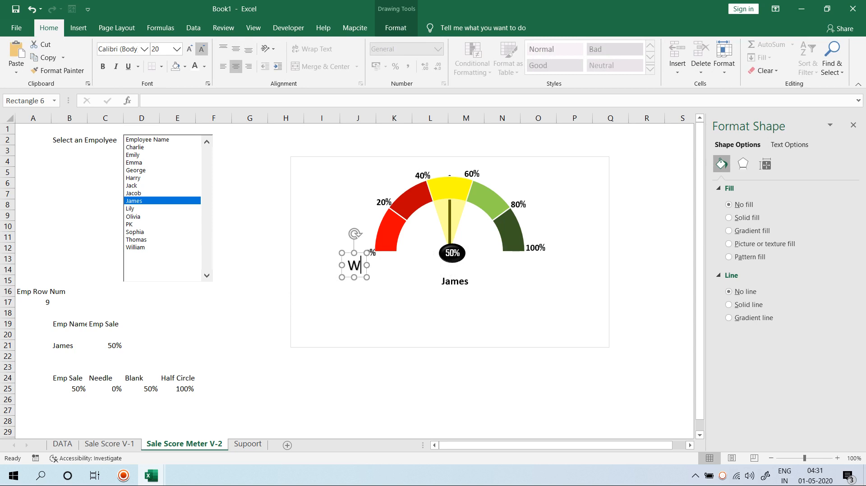
type("orst")
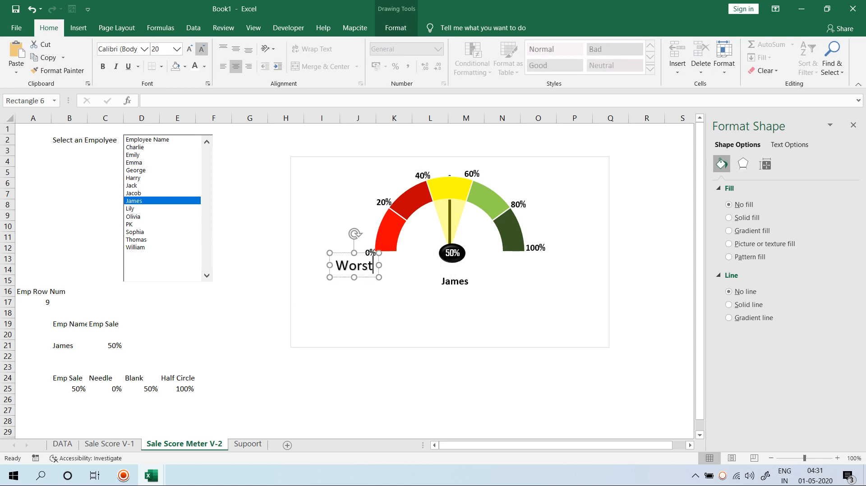
left_click(103, 66)
key("Escape")
left_click(117, 49)
type("Agency FB")
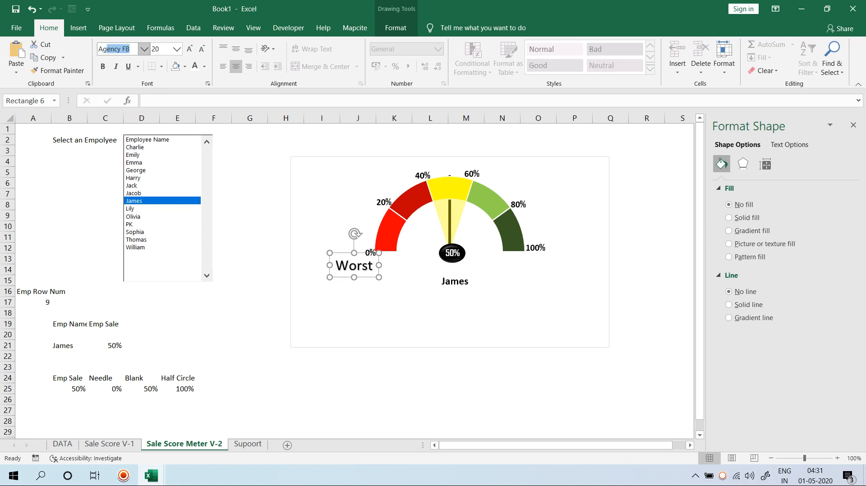
key("Return")
left_click(103, 66)
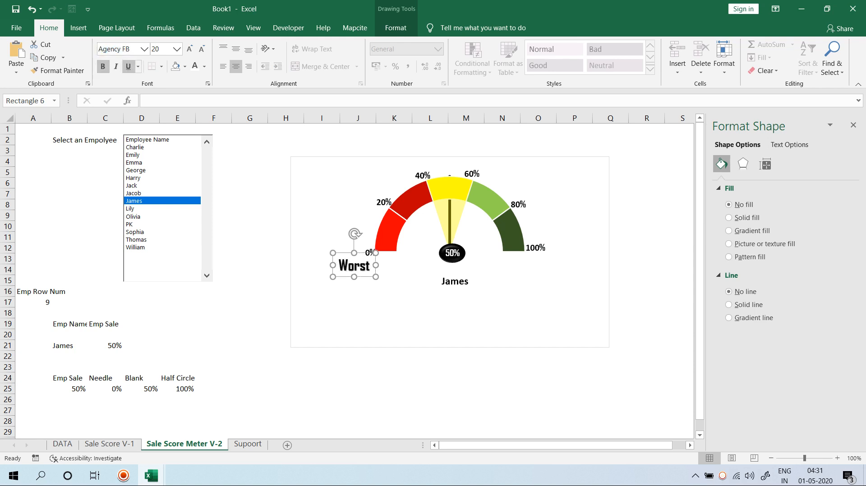
left_click(195, 66)
Step: Move the Worst label onto the first red segment and rotate it to follow the arc
left_click_drag(354, 266, 390, 229)
left_click_drag(389, 197, 360, 218)
left_click(249, 249)
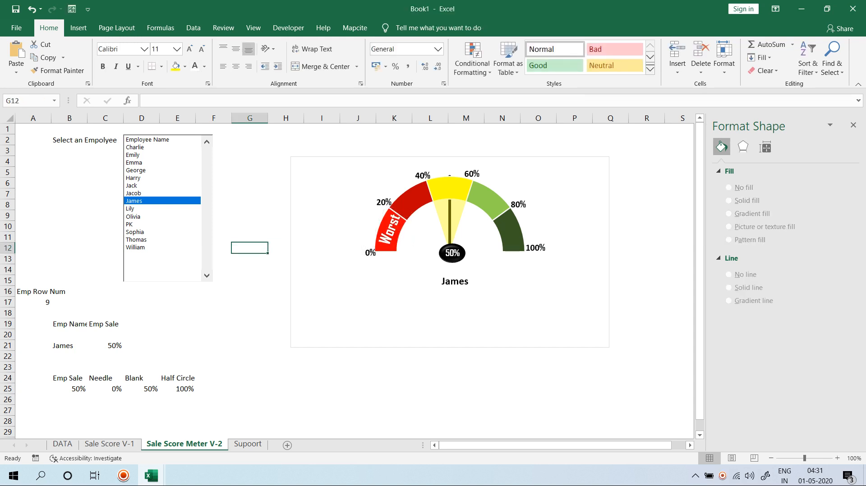
left_click(389, 234)
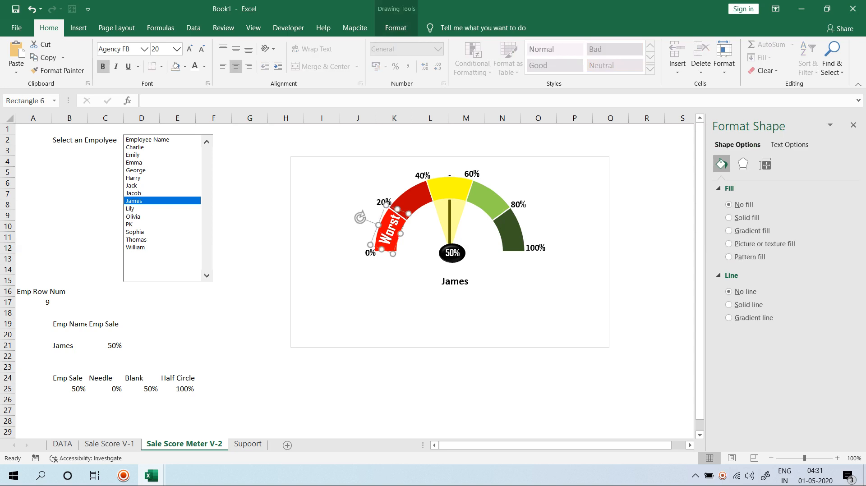
left_click_drag(374, 235, 373, 236)
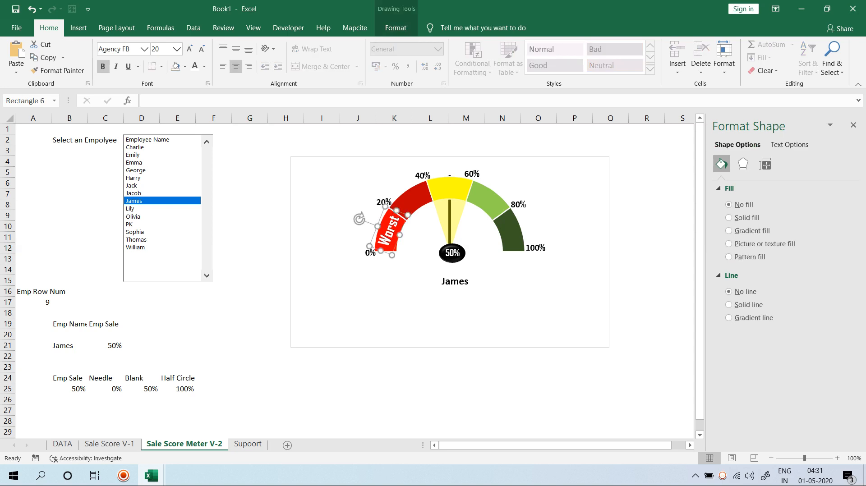
Step: Duplicate the Worst label onto the second red segment, rotated along the arc, and change its text to "Bad"
key("ctrl+d")
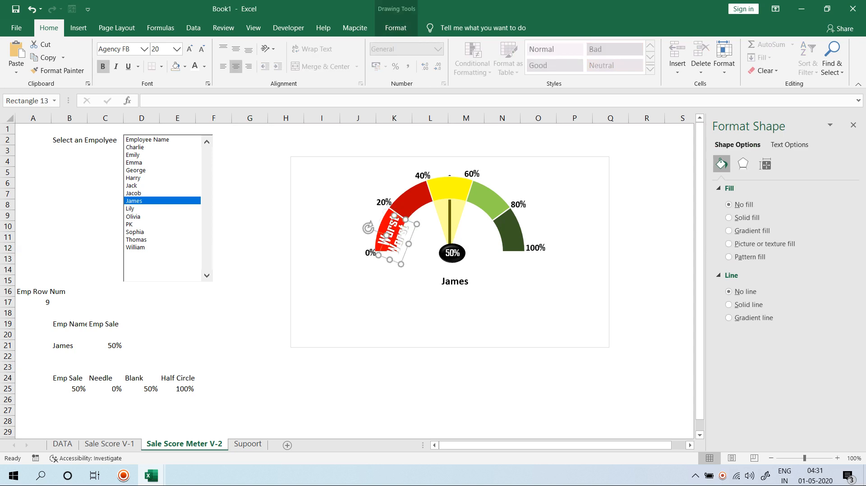
left_click_drag(384, 243, 388, 175)
double_click(408, 198)
type("Ba")
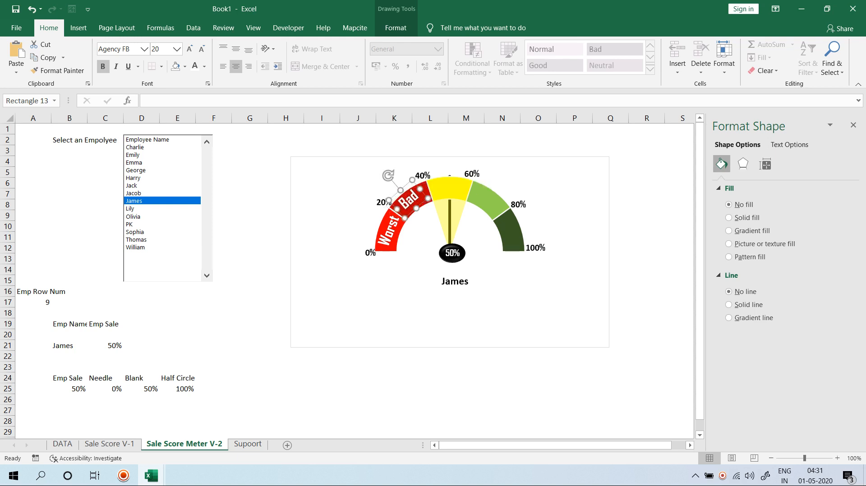
type("d")
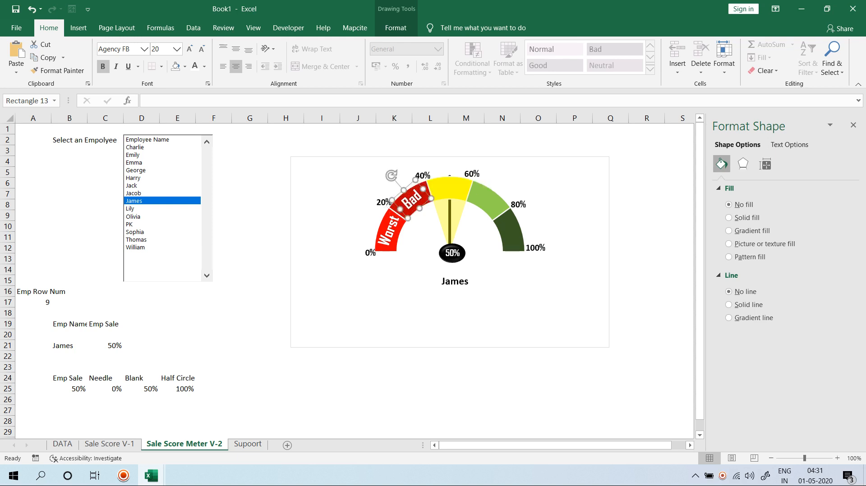
Step: Duplicate the Bad label onto the yellow segment, rotate it nearly level, and change its text to "Average"
key("ctrl+d")
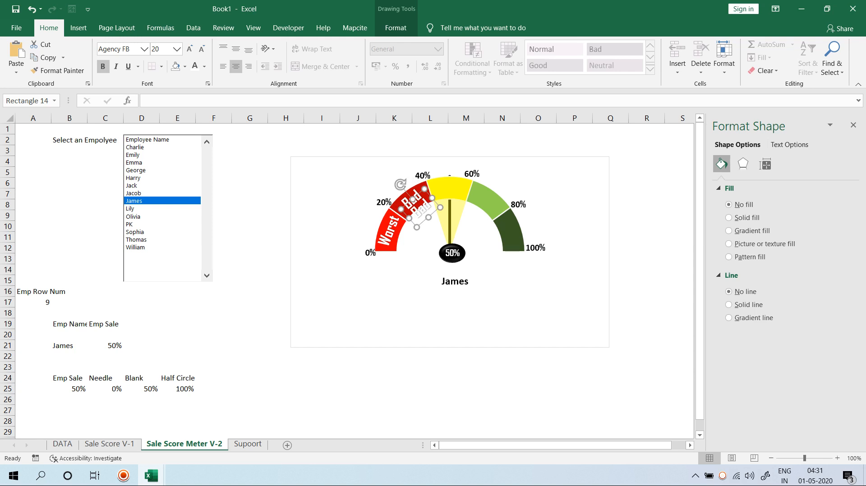
left_click_drag(421, 208, 449, 155)
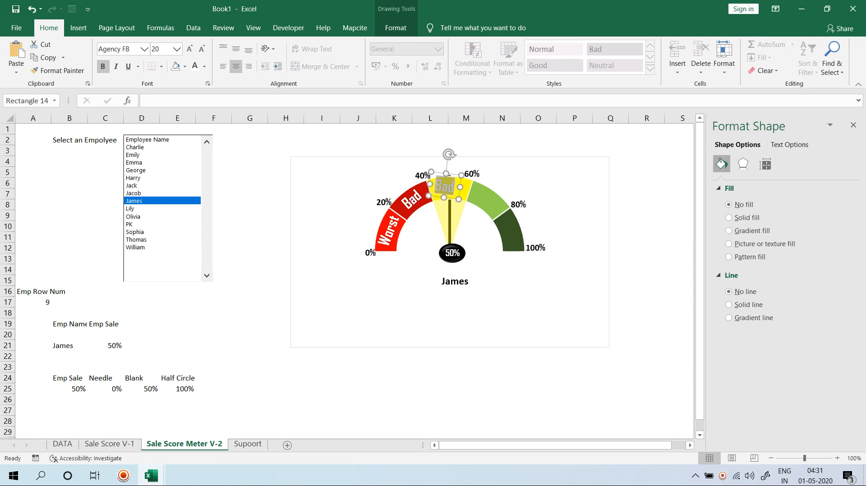
double_click(445, 186)
type("Average")
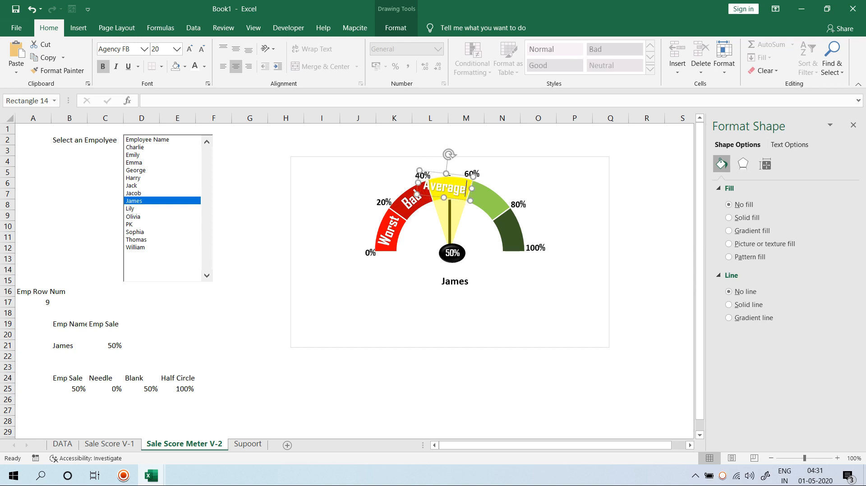
Step: Rotate the Average label until it is horizontal and center it on the yellow segment
left_click_drag(449, 155, 443, 154)
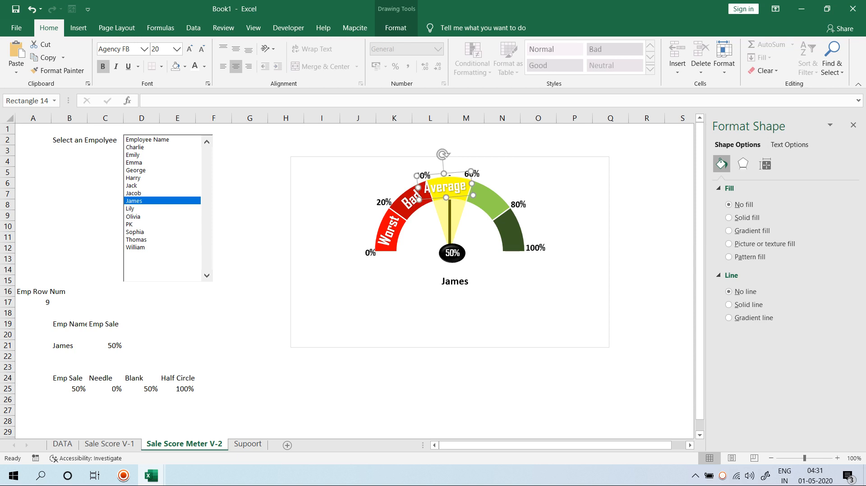
left_click_drag(444, 186, 449, 185)
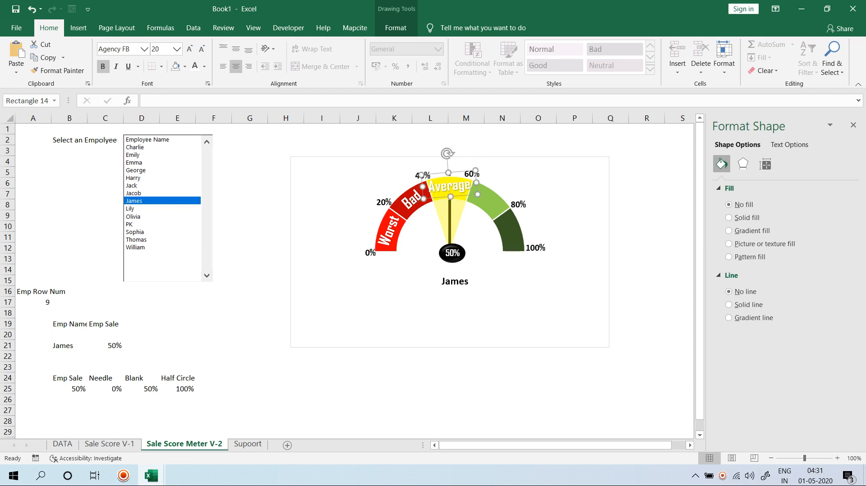
left_click_drag(447, 154, 450, 154)
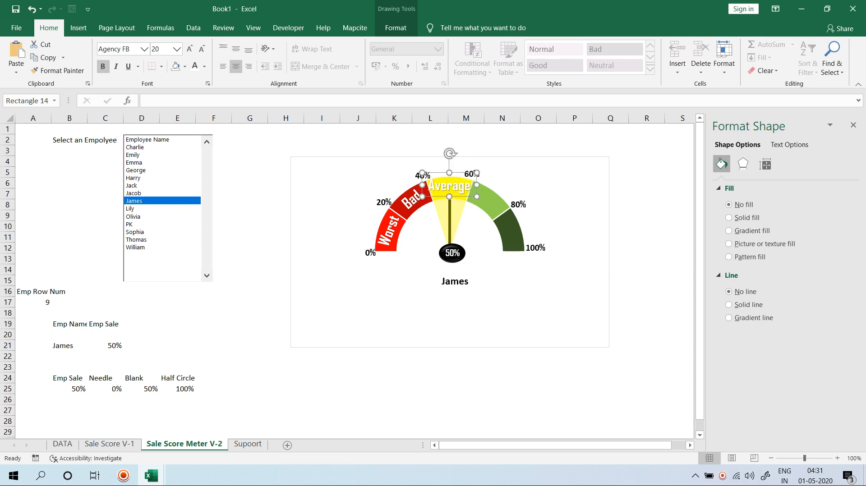
left_click(538, 140)
left_click(447, 186)
left_click_drag(458, 196, 460, 197)
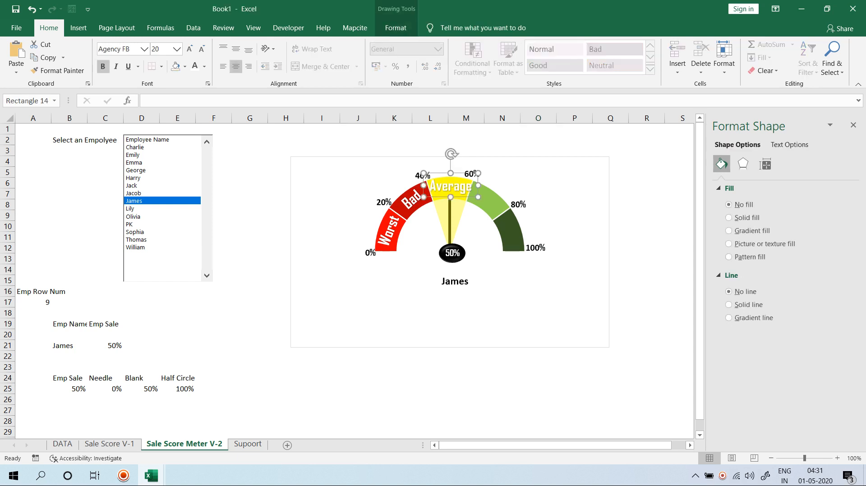
Step: Duplicate the Average label onto the light green segment, tilt it along the arc, and change its text to "Good"
key("ctrl+d")
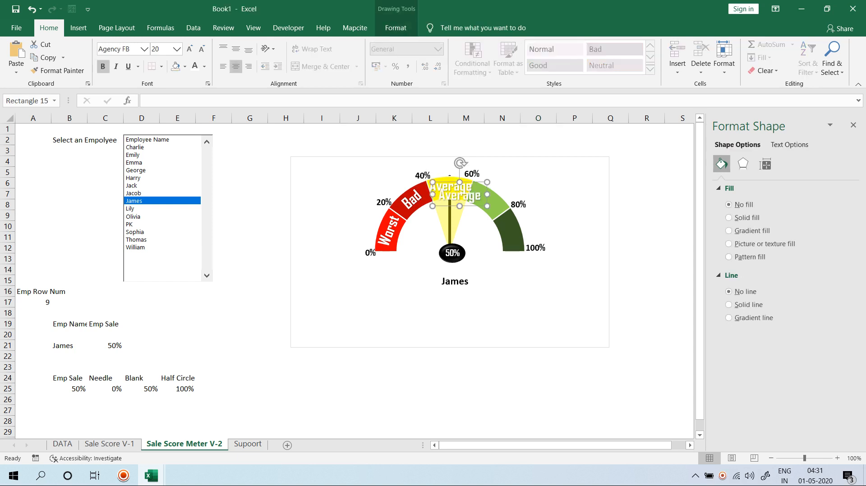
left_click_drag(460, 196, 492, 199)
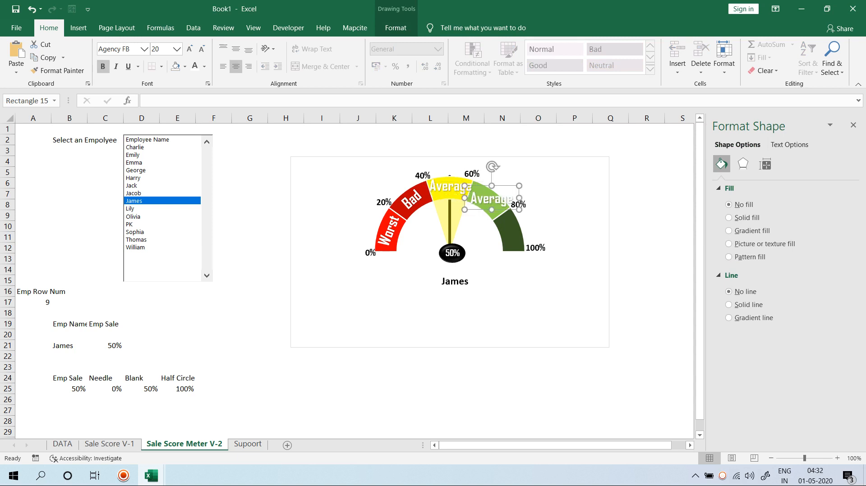
left_click_drag(493, 167, 509, 172)
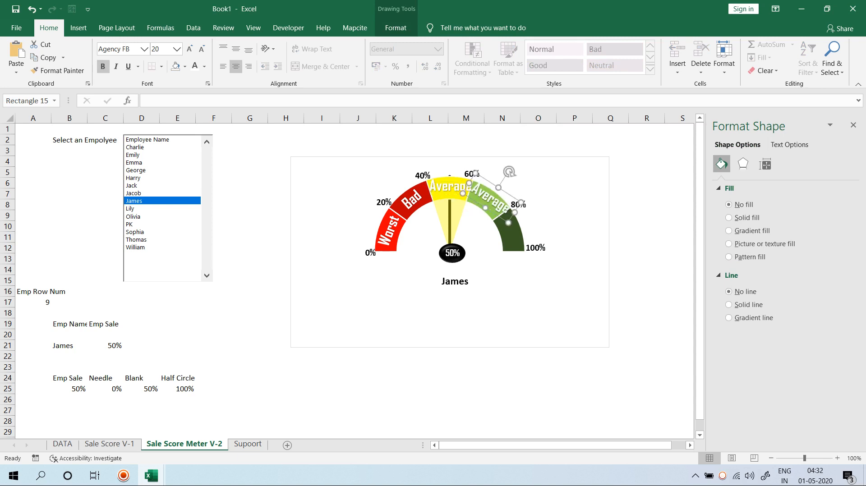
type("Good")
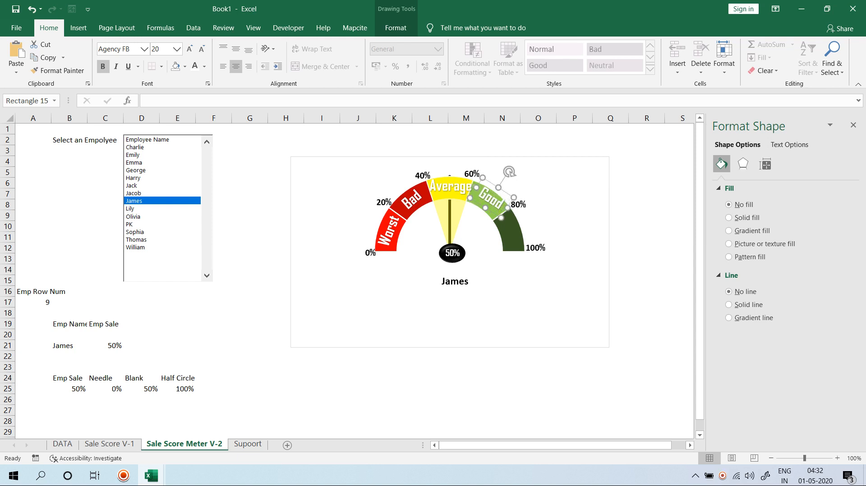
left_click_drag(476, 186, 475, 187)
key("Left")
key("Left")
key("Left")
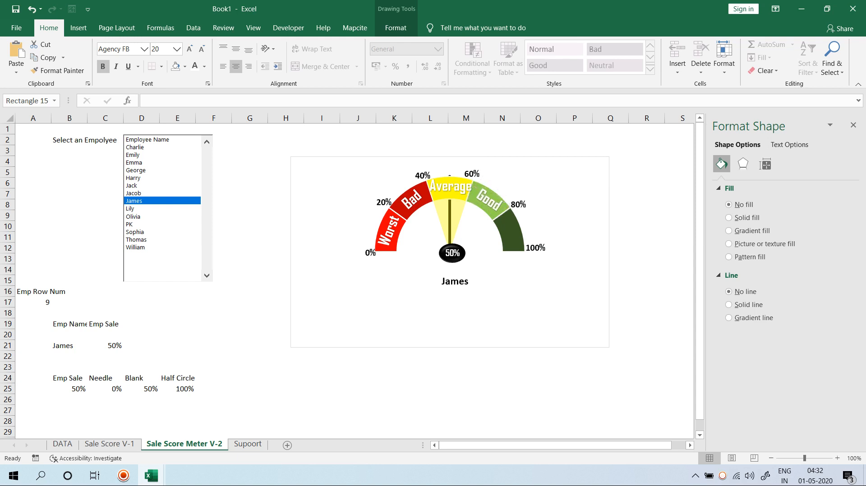
Step: Duplicate the Good label onto the dark green segment, rotate it along the arc, and change its text to "Best"
key("ctrl+d")
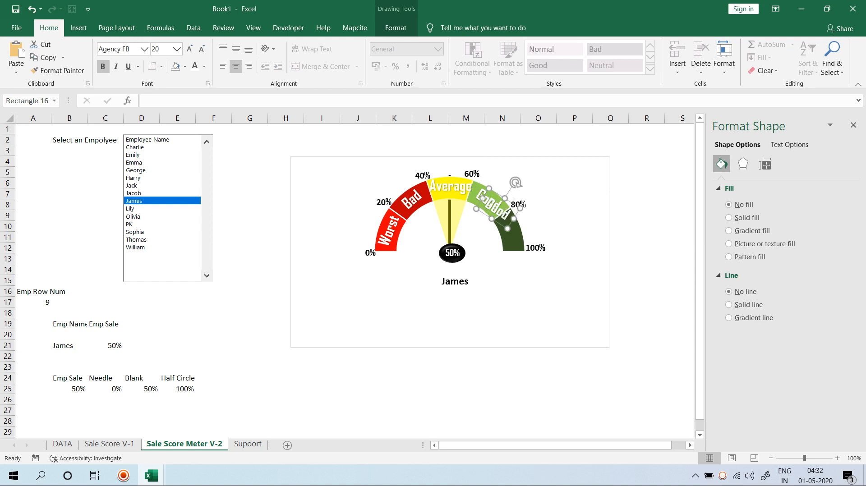
left_click_drag(499, 224, 512, 244)
left_click_drag(529, 203, 542, 222)
double_click(511, 230)
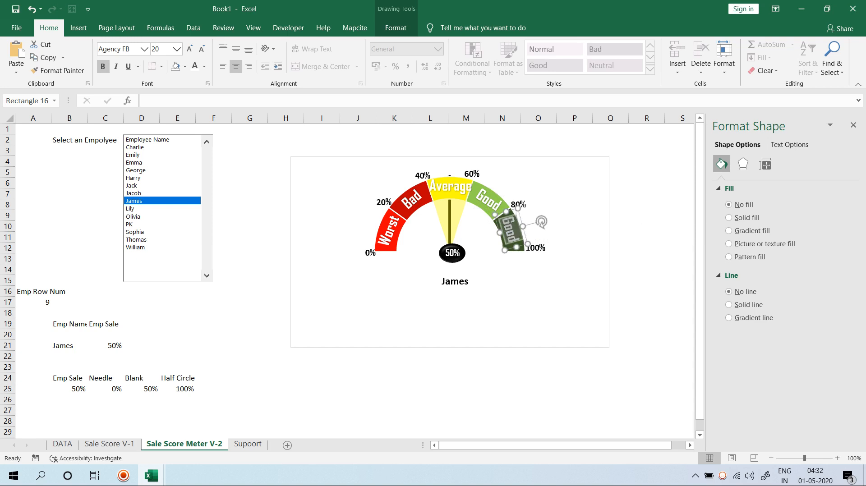
type("Best")
left_click(647, 226)
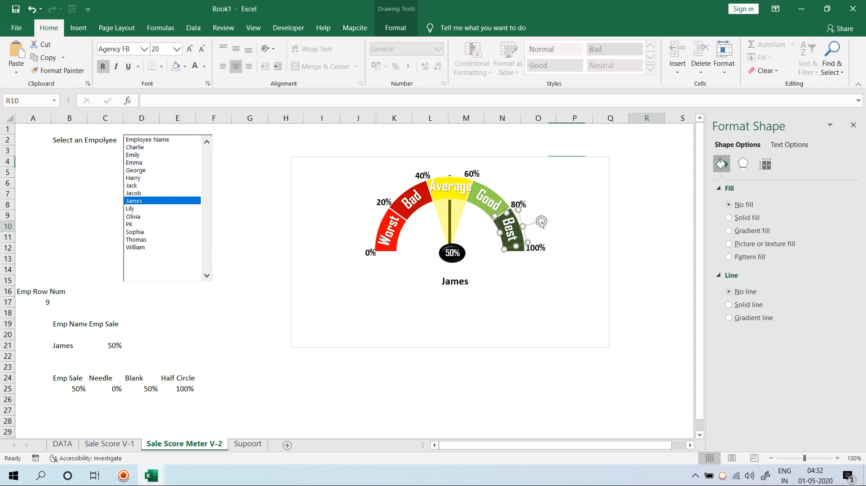
left_click(512, 237)
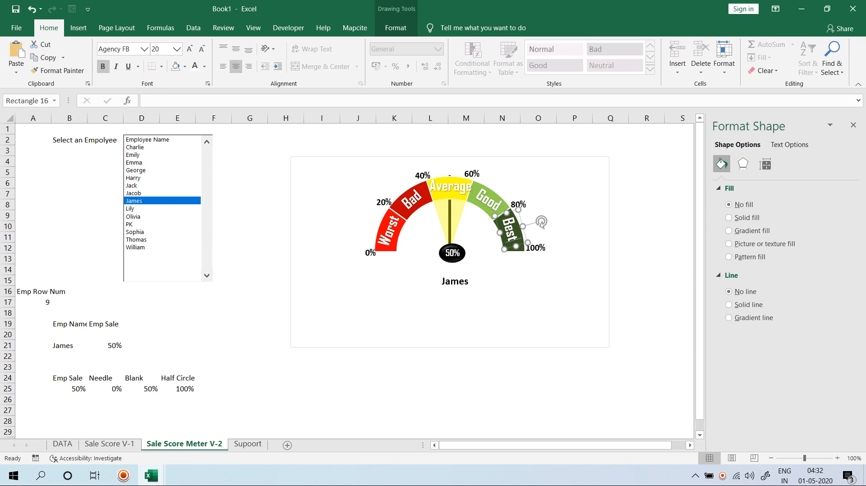
left_click_drag(500, 281, 500, 284)
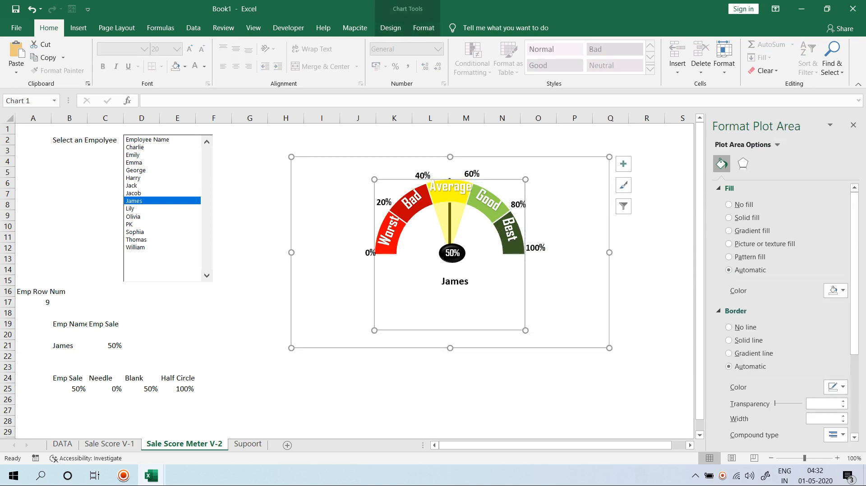
key("ctrl+z")
Step: Nudge the Best label slightly down to center it on the dark green segment
left_click(510, 225)
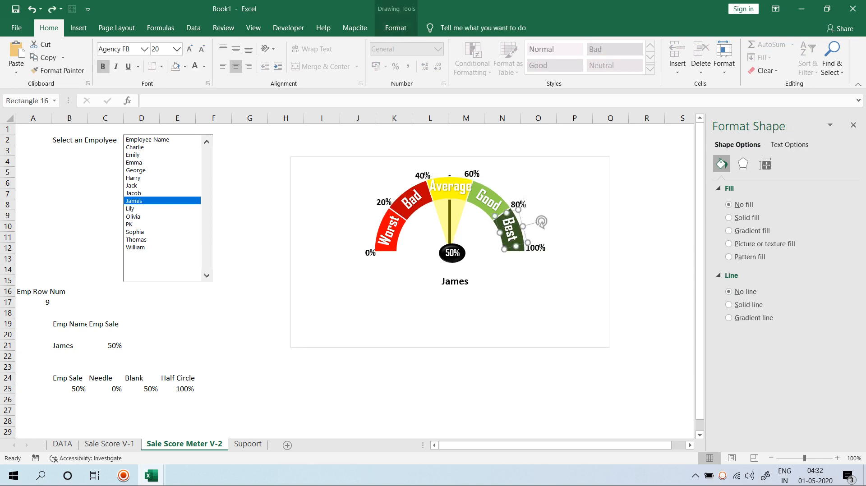
left_click_drag(510, 227, 511, 230)
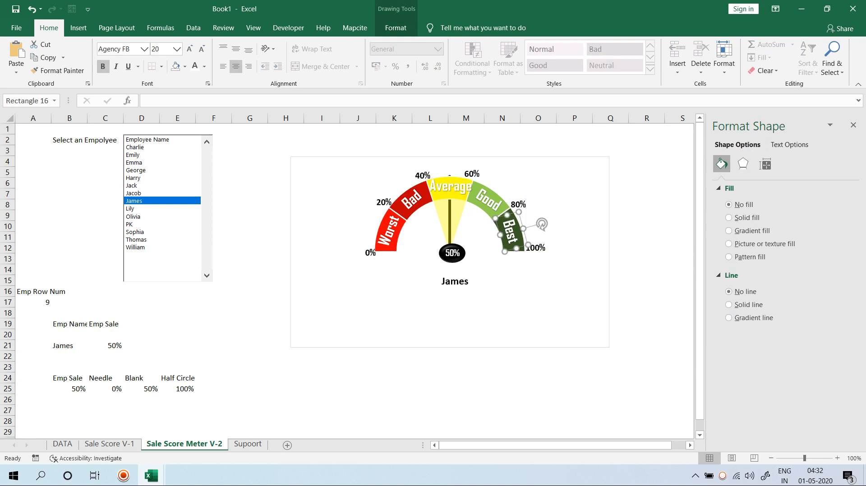
left_click(430, 140)
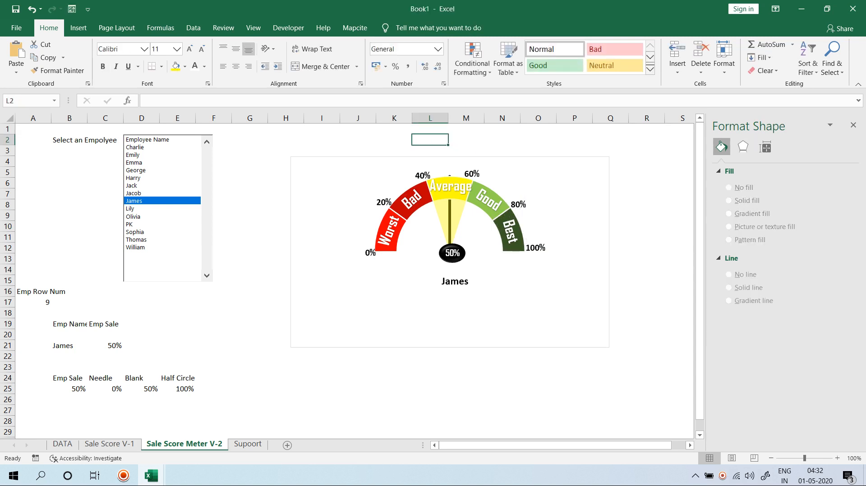
Step: Choose several different employees in the list to check that the gauge's needle, hub percentage and name follow the selection
left_click(151, 185)
left_click(151, 162)
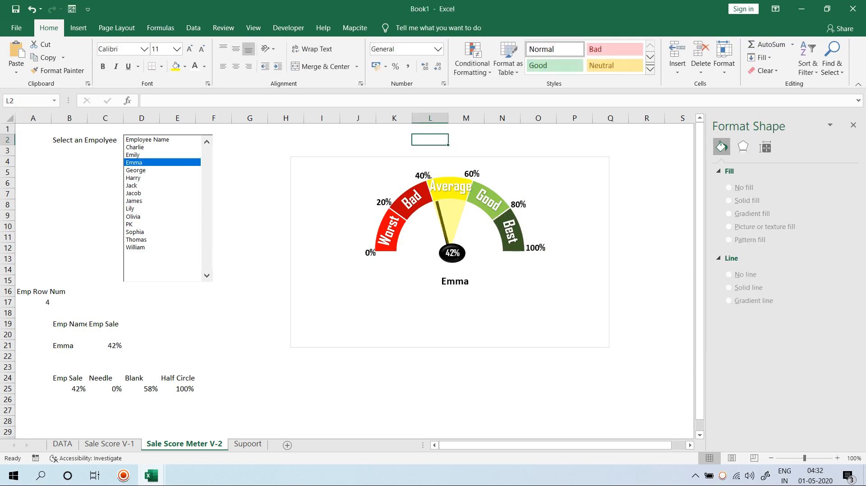
left_click(151, 147)
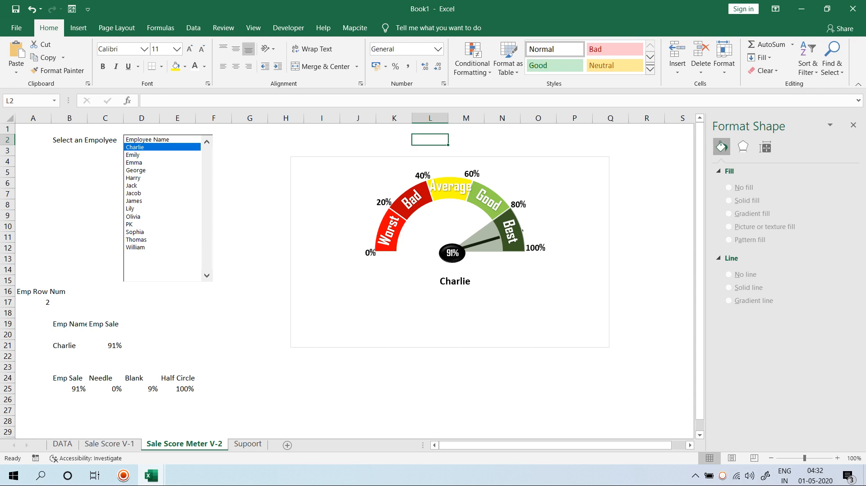
Step: Select all percentage labels, the Worst-to-Best rating labels, the needle hub with its percentage and the employee name box, and cut them
left_click(370, 253, "ctrl")
left_click(384, 202, "ctrl")
left_click(388, 231, "ctrl")
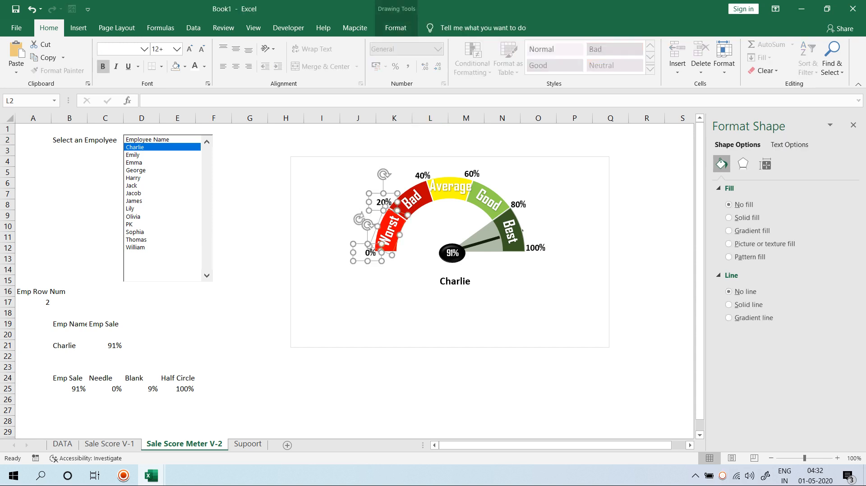
left_click(412, 198, "shift")
left_click(423, 175, "shift")
left_click(451, 187, "shift")
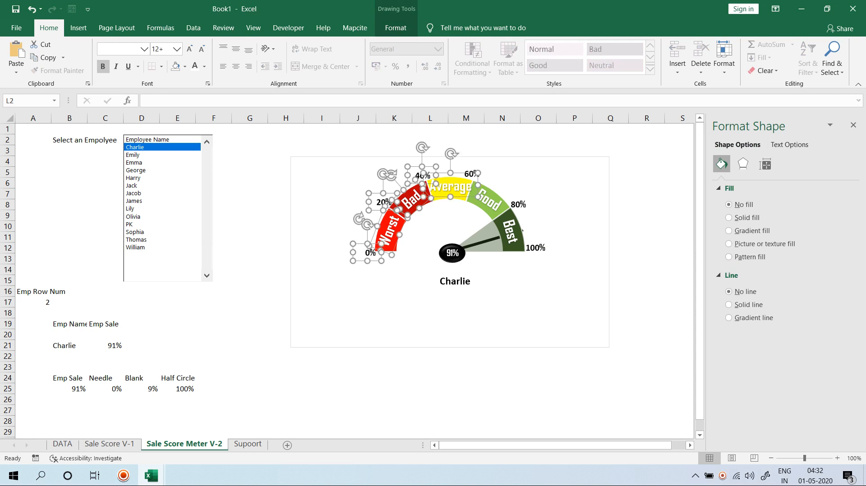
left_click(470, 174, "shift")
left_click(489, 197, "shift")
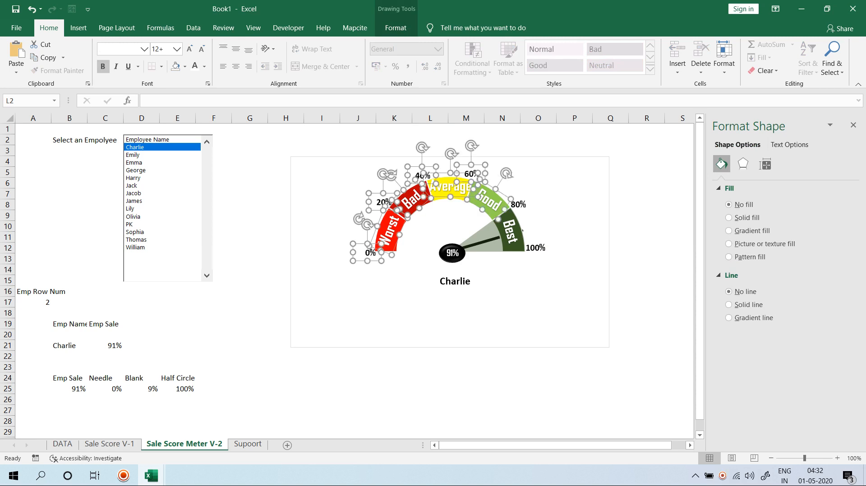
left_click(518, 204, "shift")
left_click(519, 230, "shift")
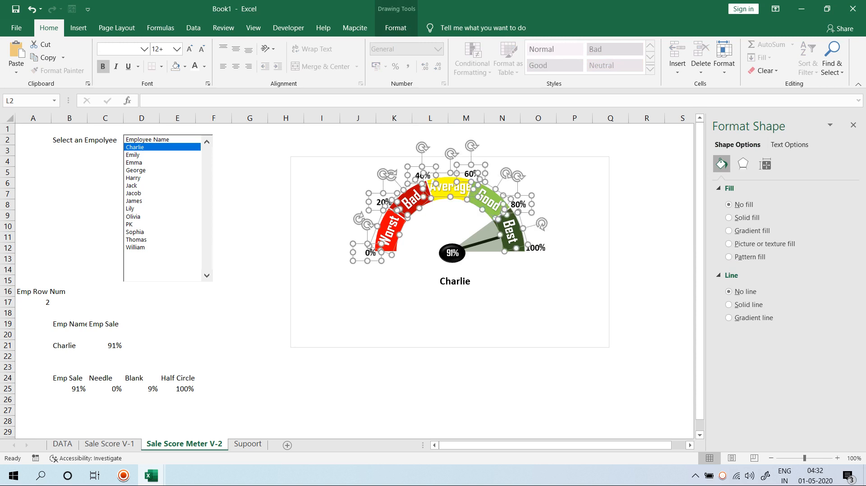
left_click(535, 247, "shift")
left_click(453, 252, "shift")
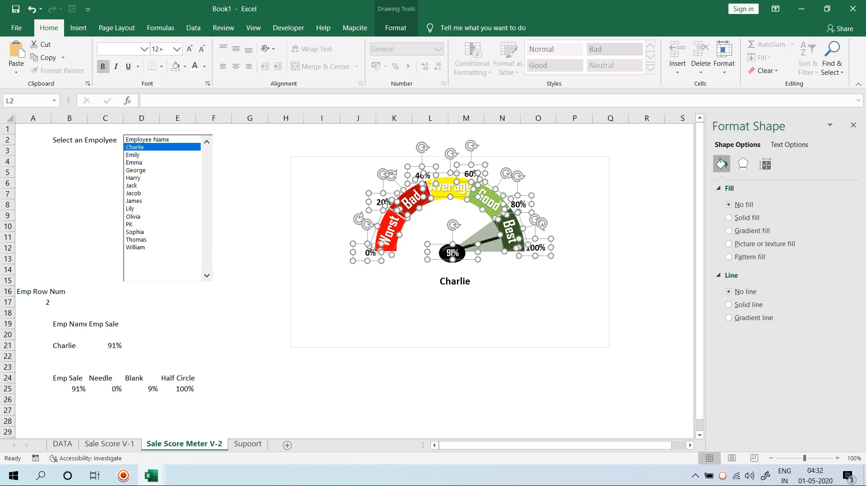
left_click(496, 311, "shift")
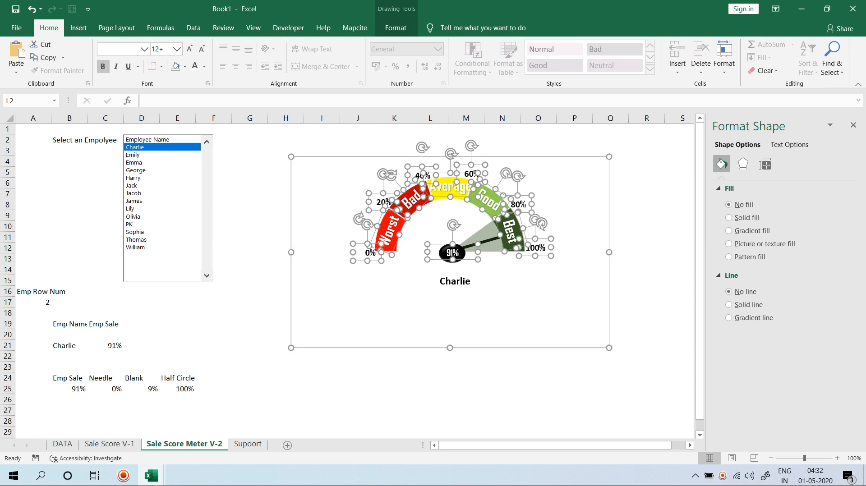
left_click(474, 291, "shift")
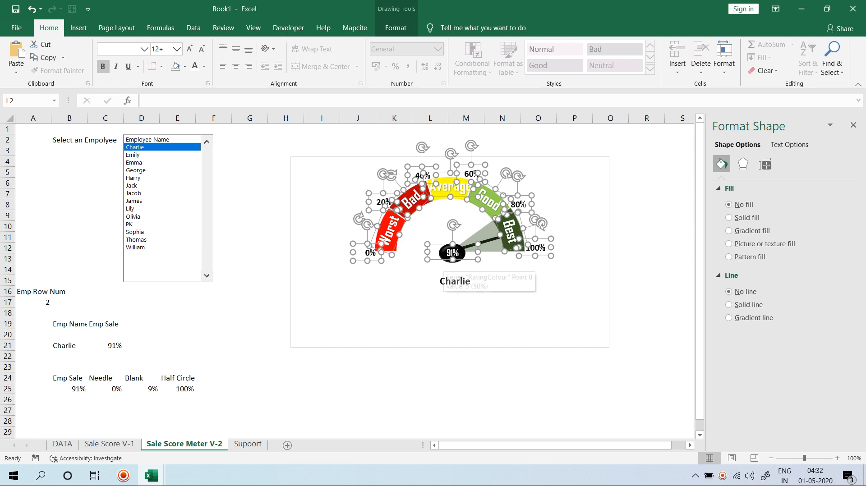
left_click(446, 273)
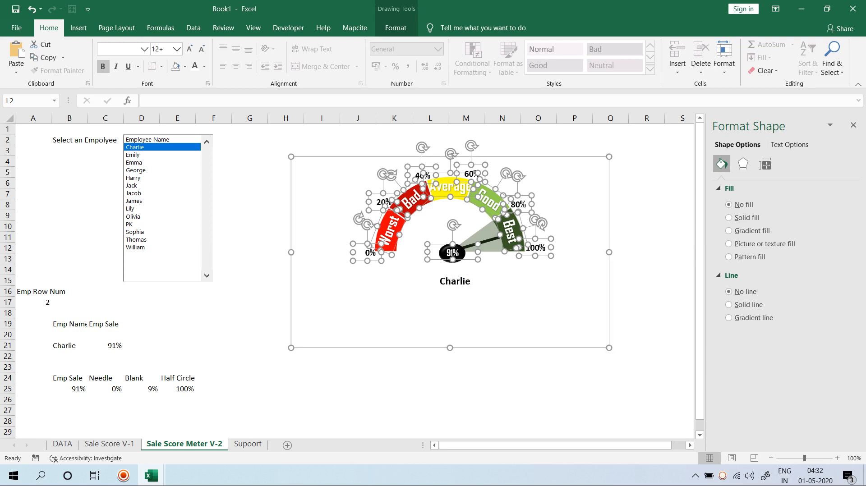
left_click(446, 273, "ctrl")
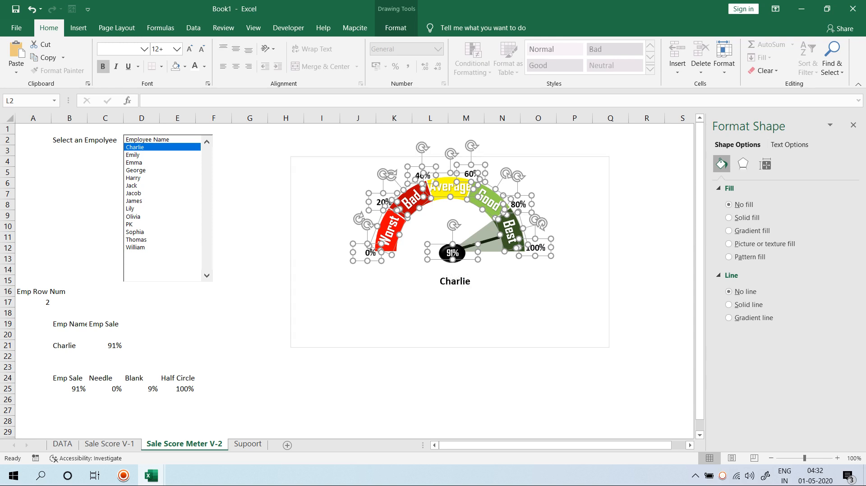
left_click(445, 259, "ctrl")
left_click(455, 281, "ctrl")
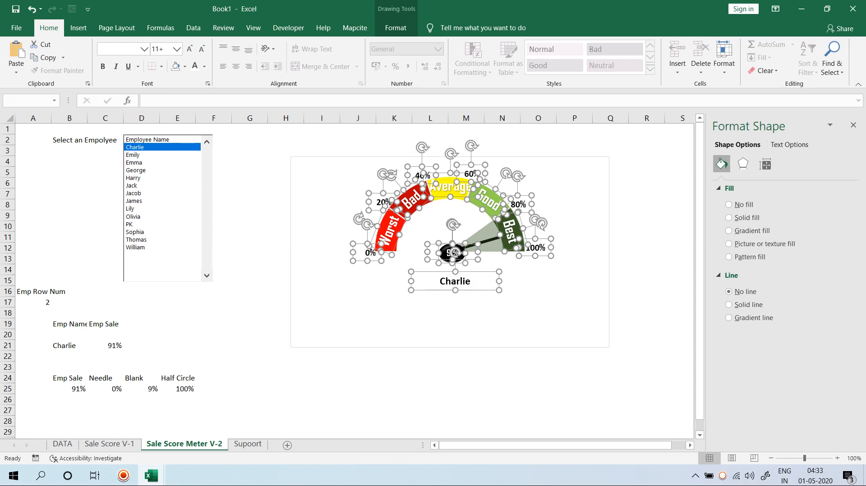
key("Delete")
Step: Try to paste the cut labels and shapes onto the gauge's RatingColour series, and undo the paste
left_click(522, 231)
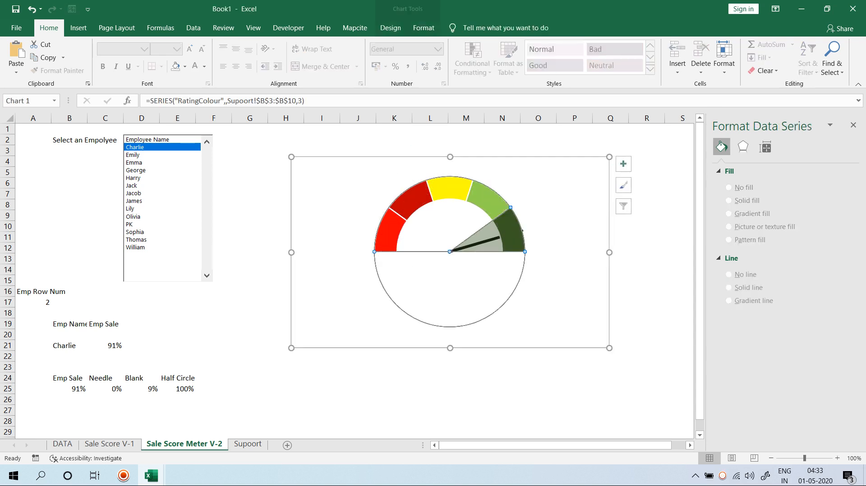
key("ctrl+v")
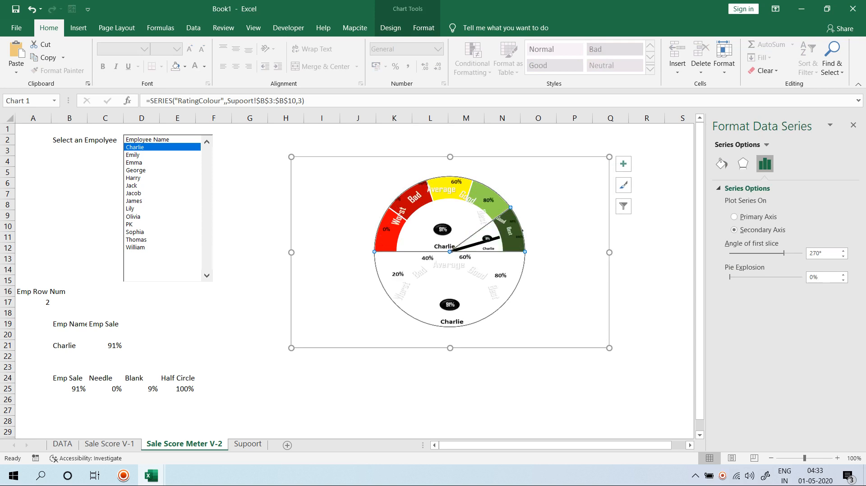
key("ctrl+z")
key("ctrl+z")
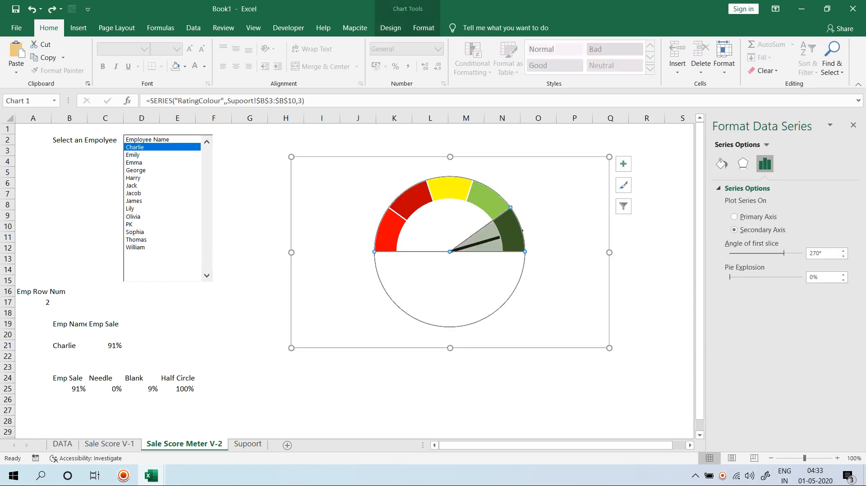
key("ctrl+z")
key("ctrl+v")
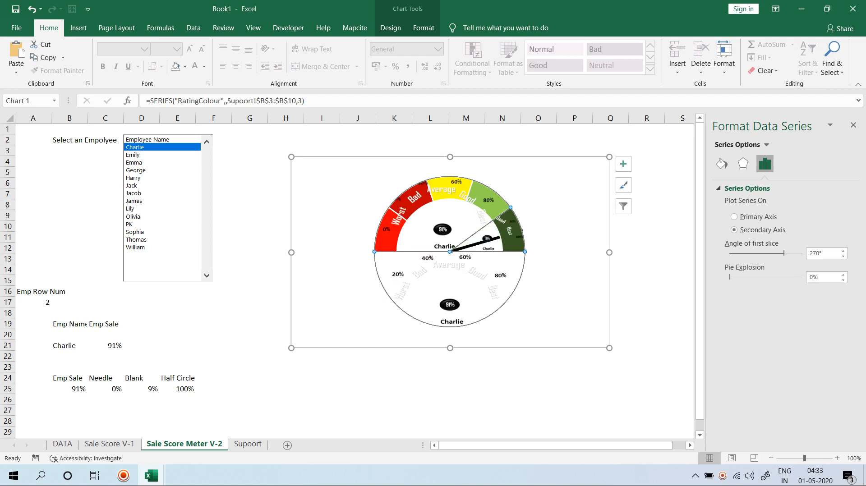
key("ctrl+z")
key("ctrl+y")
key("ctrl+z")
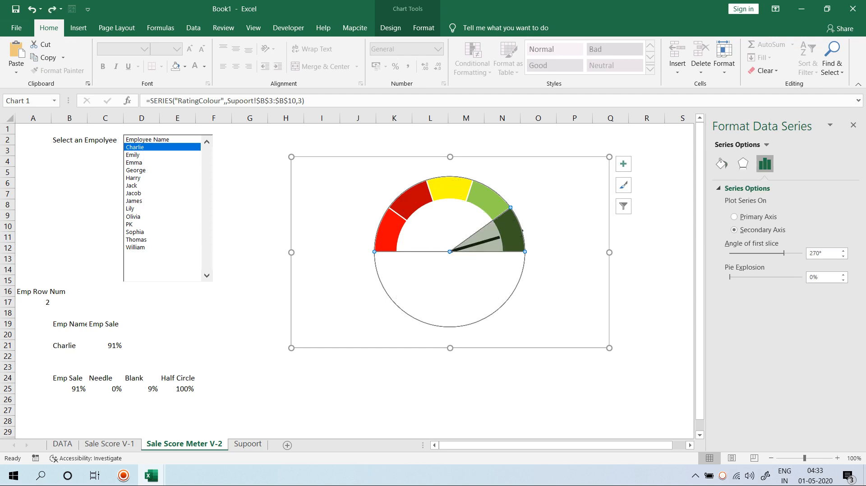
Step: Paste the cut labels and shapes into the chart area and move them as a group into alignment with the gauge
left_click(559, 198)
key("ctrl+v")
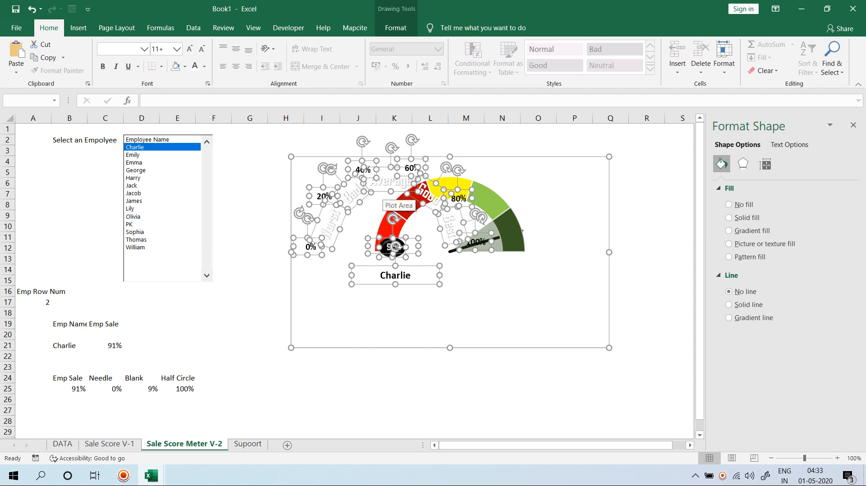
left_click_drag(383, 192, 443, 201)
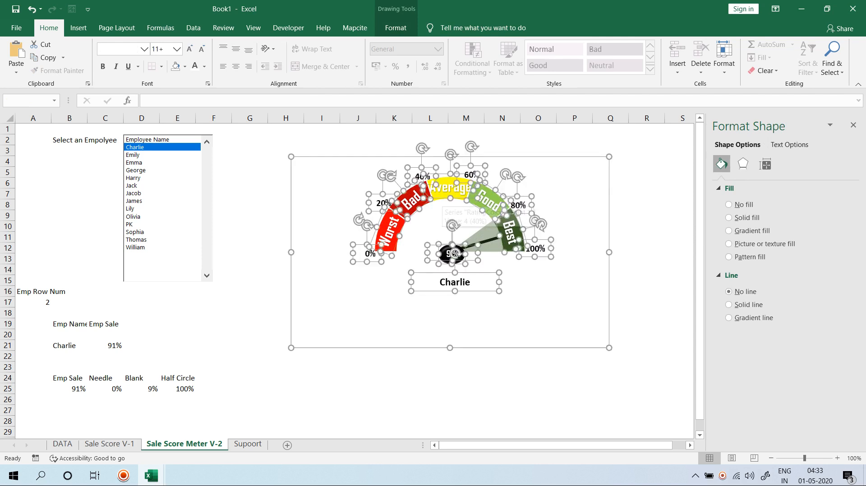
left_click(502, 140)
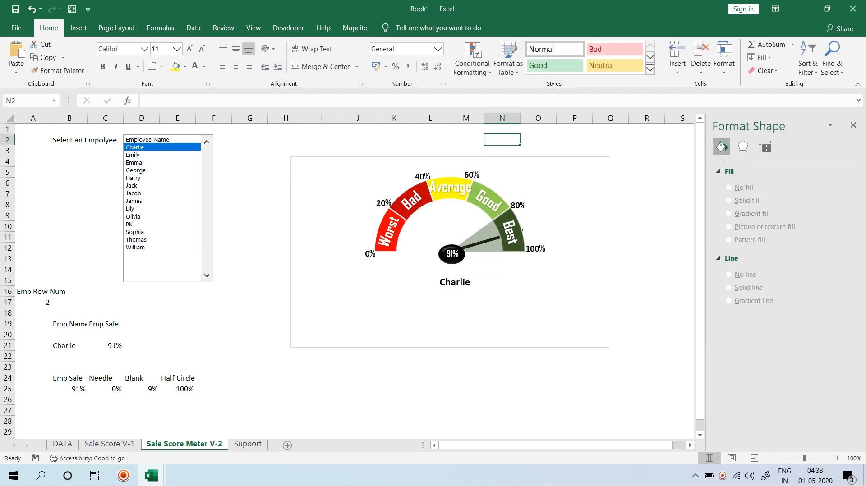
Step: Enlarge the chart together with its embedded labels to about 12 cm high and 20 cm wide, and reposition it on the sheet
left_click_drag(531, 163, 513, 169)
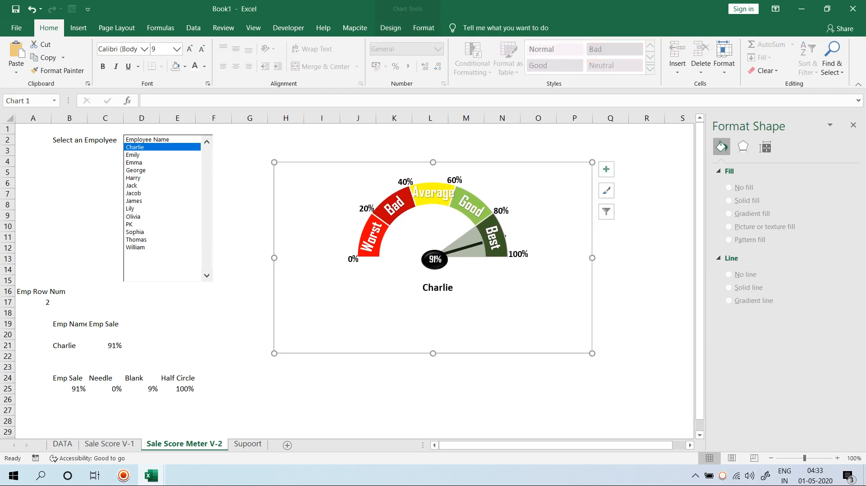
left_click_drag(593, 353, 699, 417)
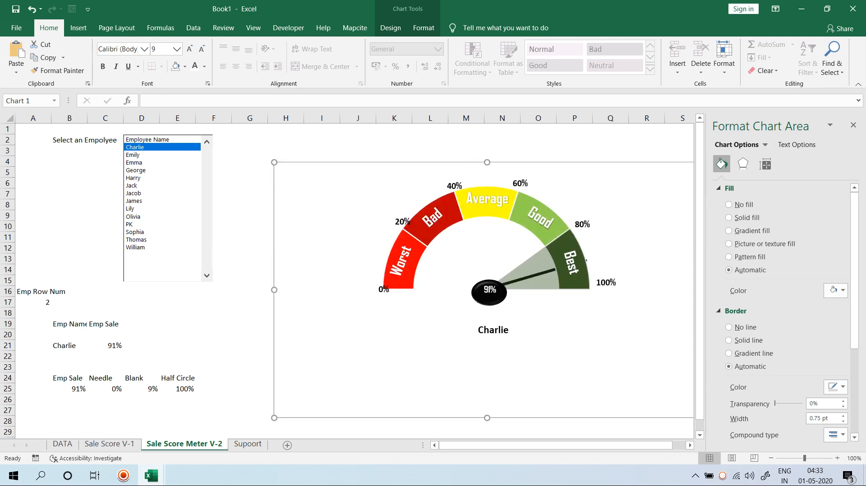
left_click_drag(623, 361, 605, 349)
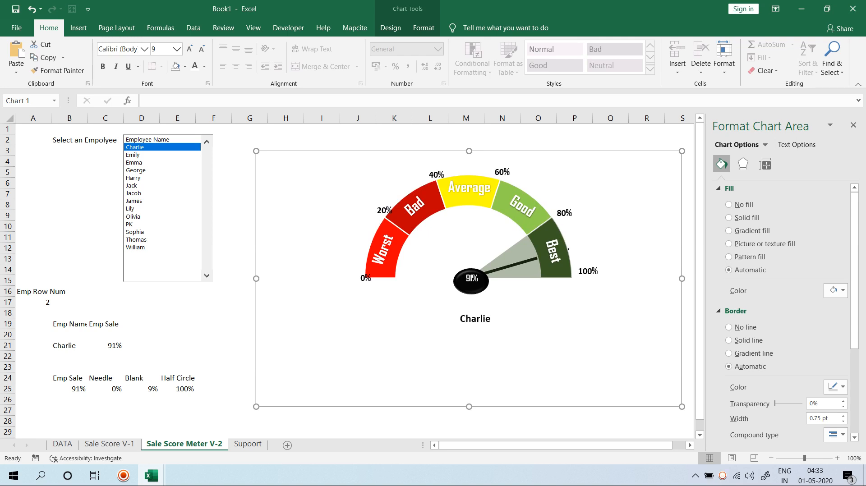
Step: Move the 0% and 20% labels slightly outward so they sit just outside the gauge's arc
left_click(366, 277)
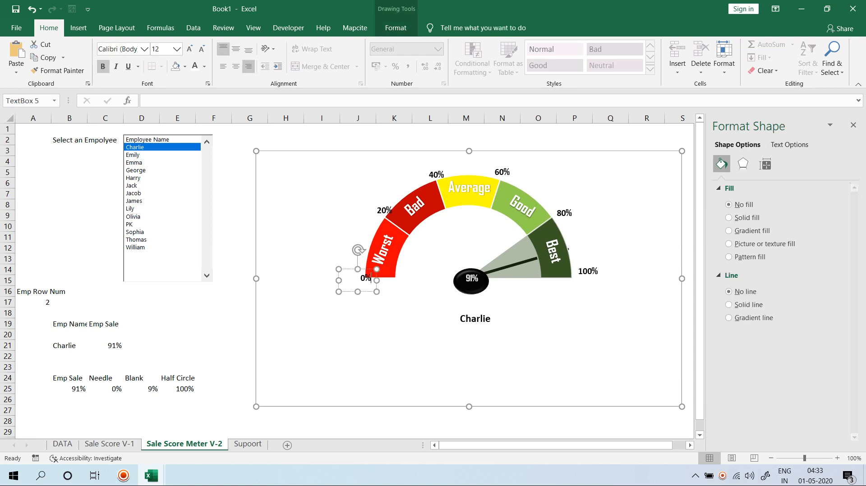
left_click_drag(366, 270, 361, 266)
key("Up")
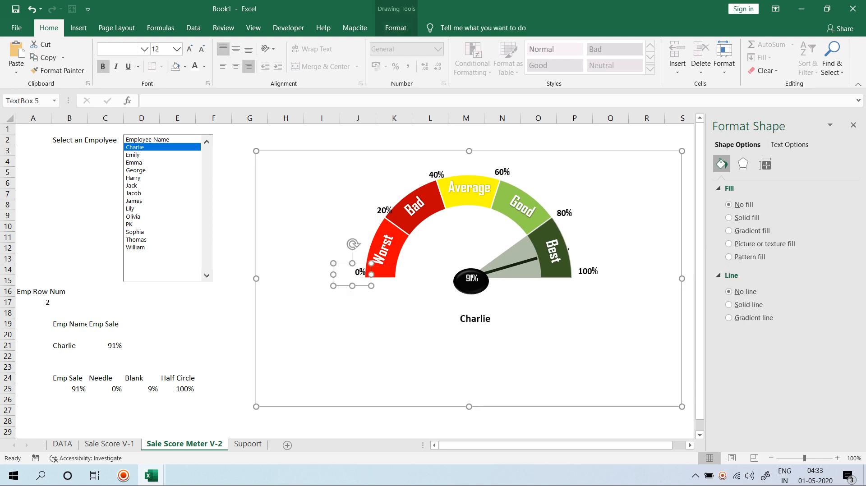
left_click(384, 210)
left_click(383, 202)
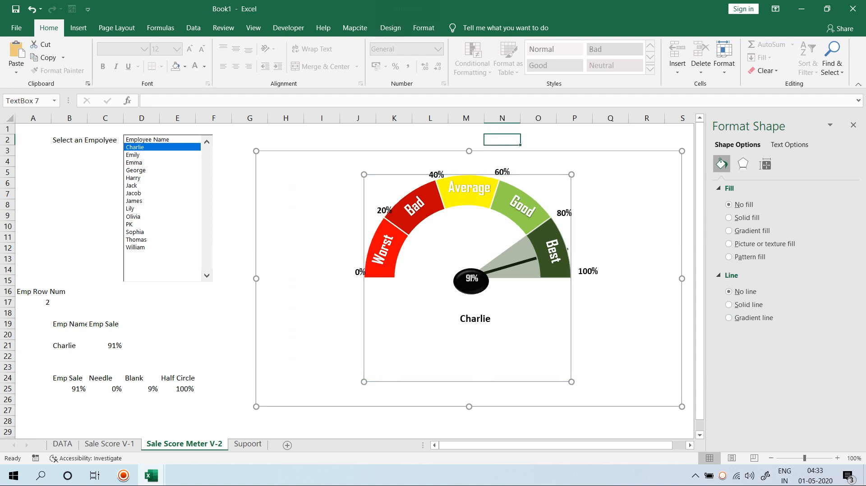
left_click(390, 210)
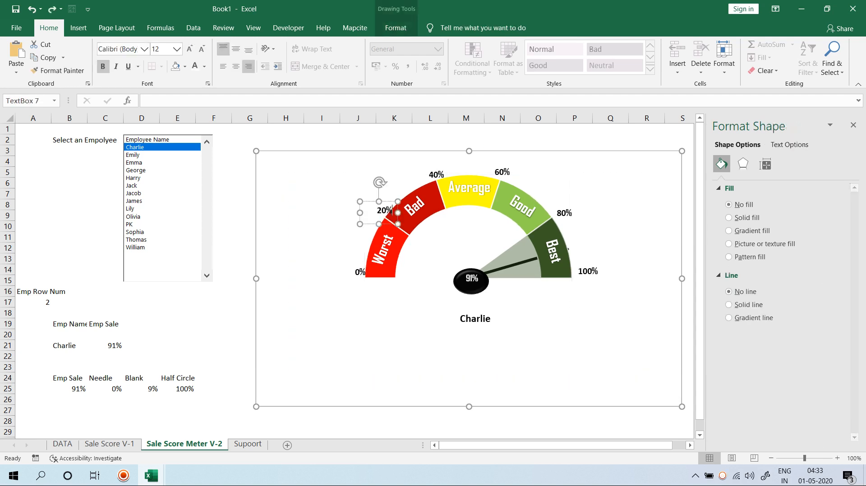
left_click_drag(384, 213, 380, 213)
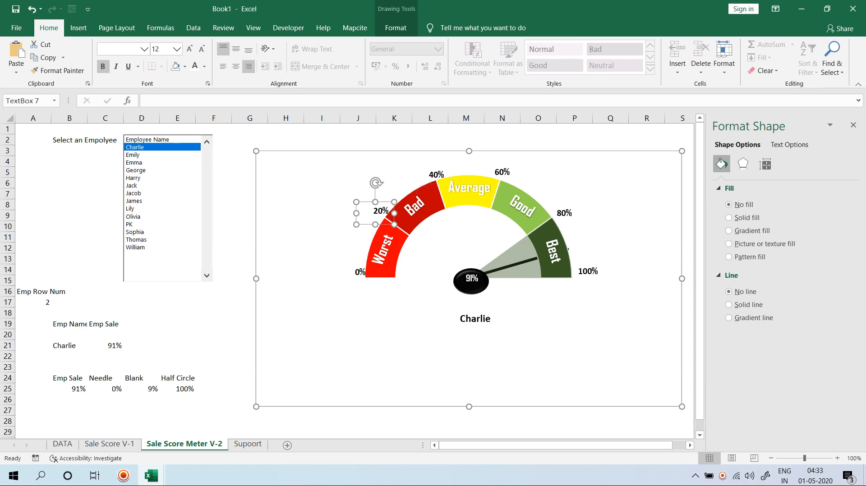
left_click(321, 129)
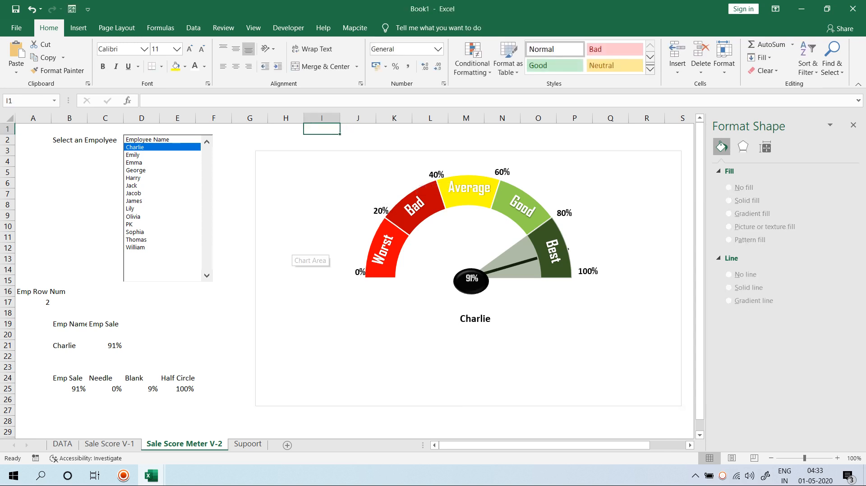
Step: Remove the chart area's fill and outline
left_click(292, 249)
left_click(423, 28)
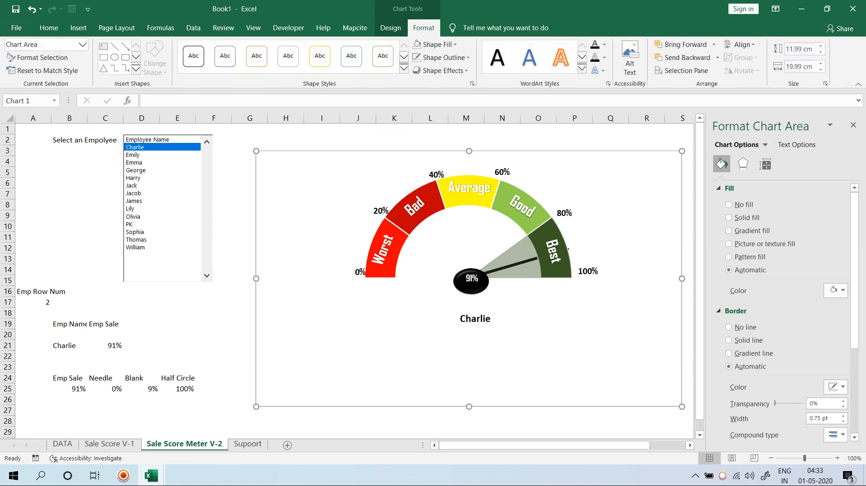
left_click(445, 57)
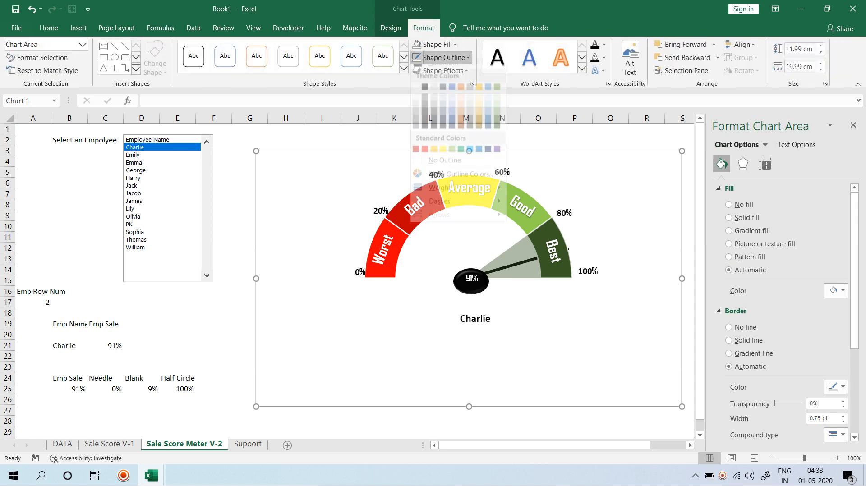
left_click(440, 44)
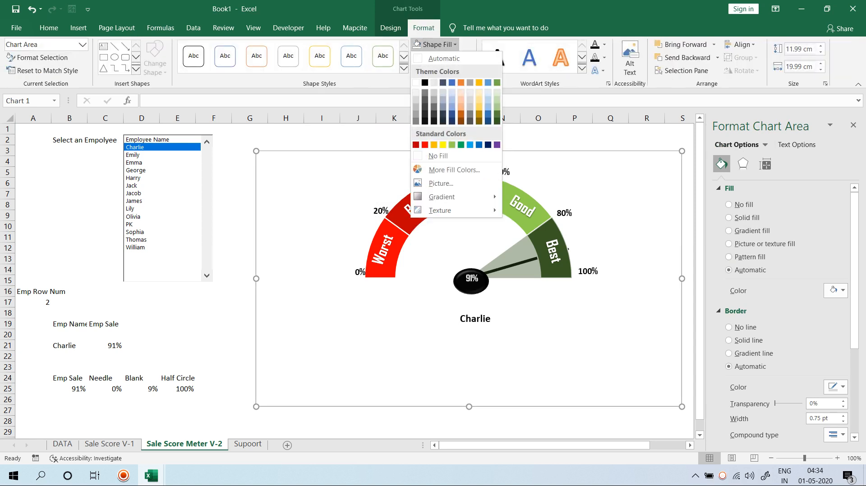
left_click(445, 156)
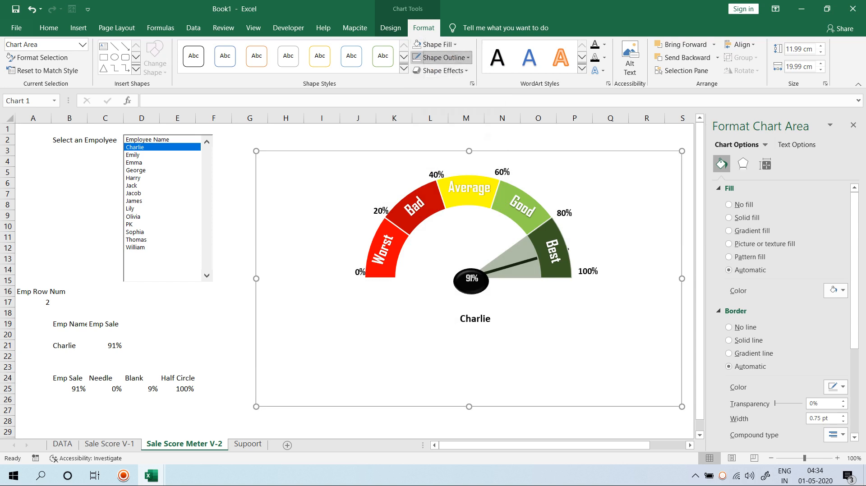
left_click(444, 57)
left_click(451, 169)
left_click(244, 269)
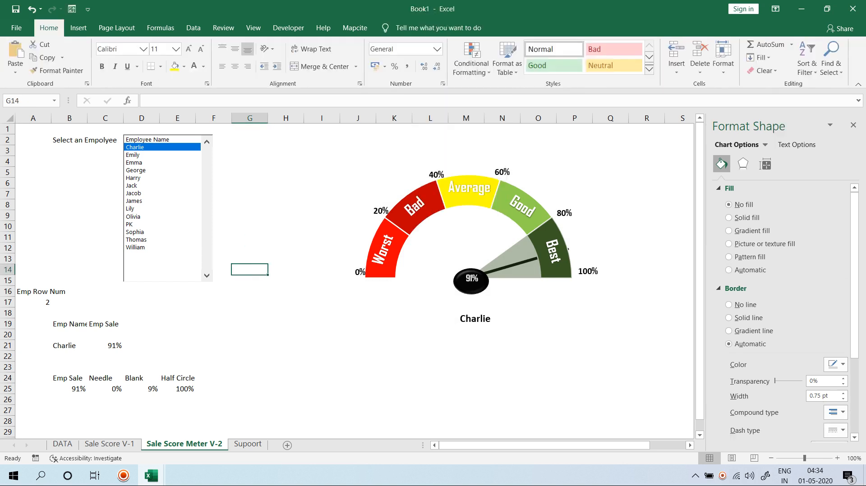
Step: Hide the helper calculations in A15:F27 by colouring their text white
left_click_drag(33, 280, 215, 410)
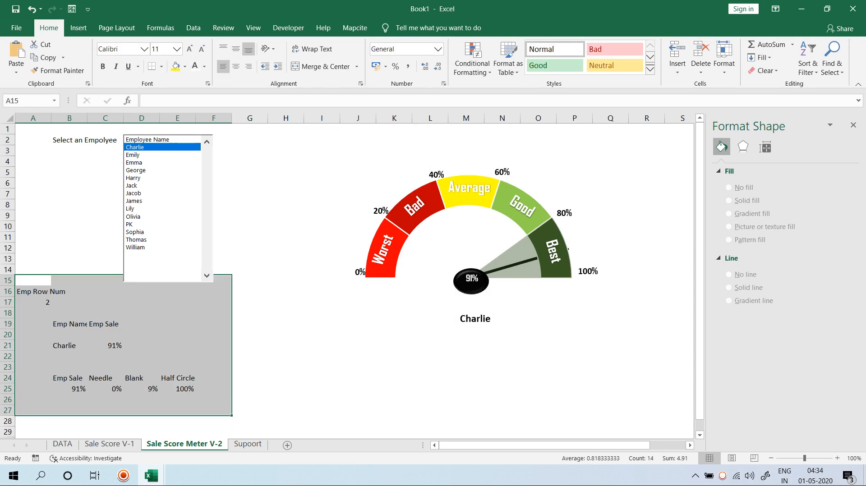
left_click(195, 66)
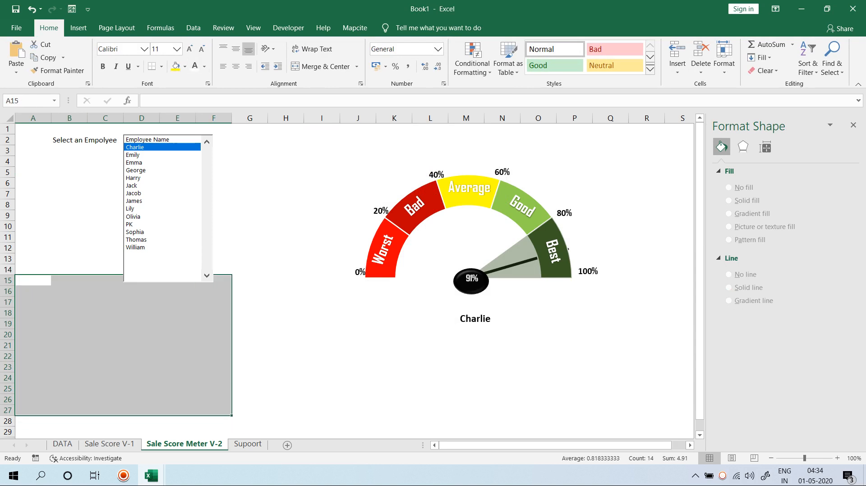
Step: Make the "Select an Empolyee" label in B2 bold and increase its font size to 12
left_click(69, 140)
left_click(103, 66)
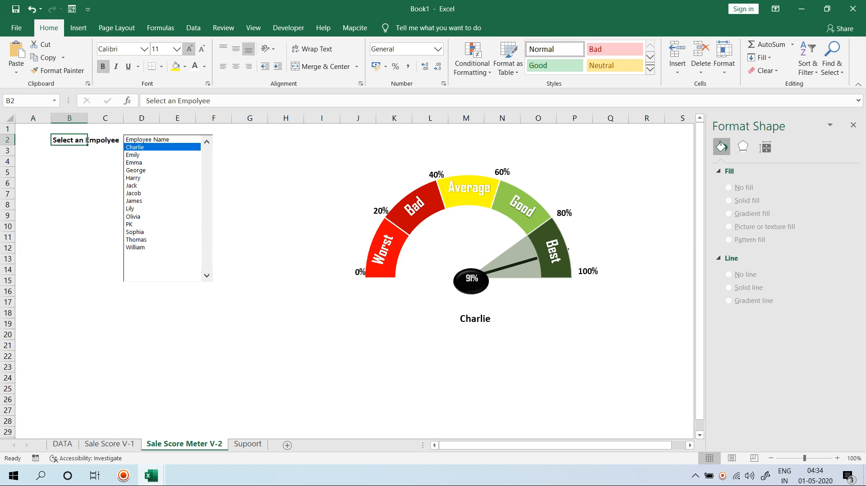
left_click(190, 49)
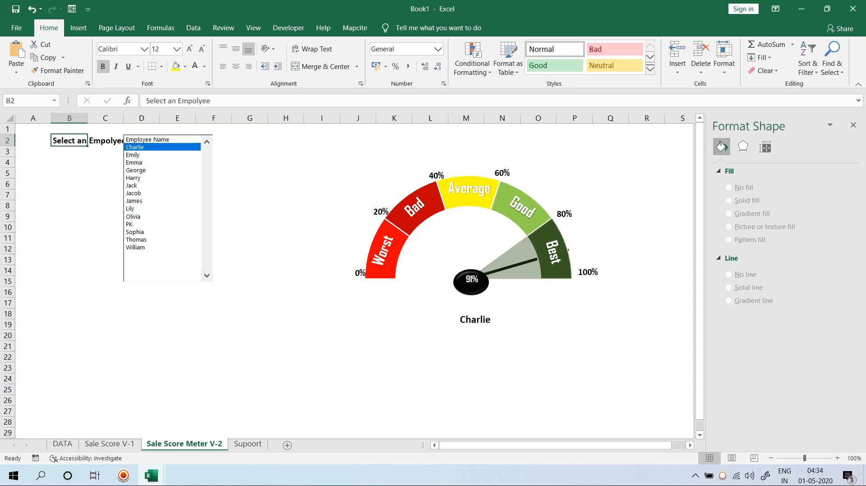
Step: Set the gauge chart's positioning property to move but not size with cells
left_click(312, 190)
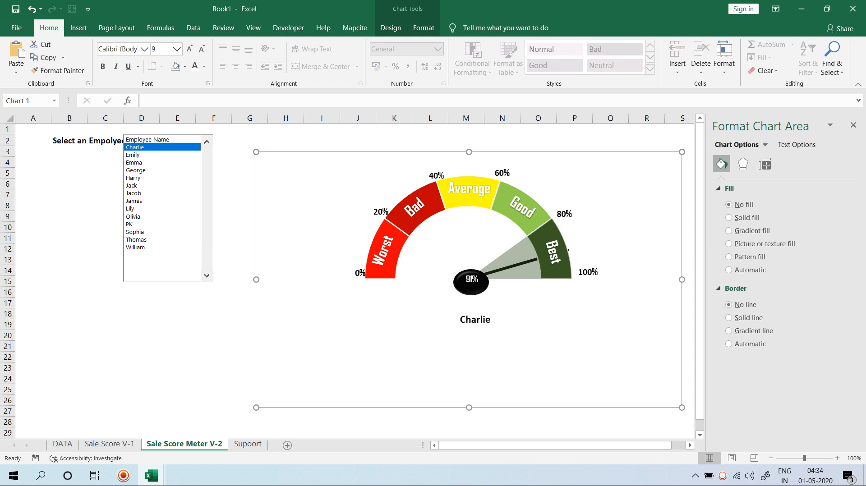
left_click(765, 164)
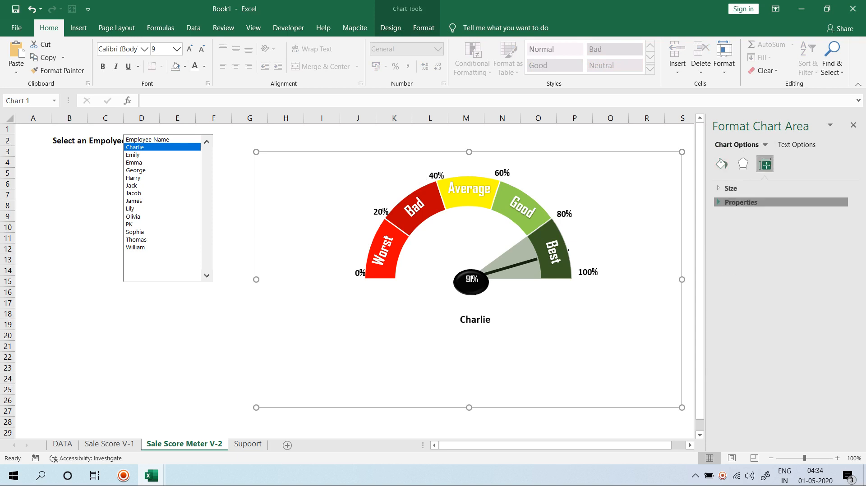
left_click(741, 202)
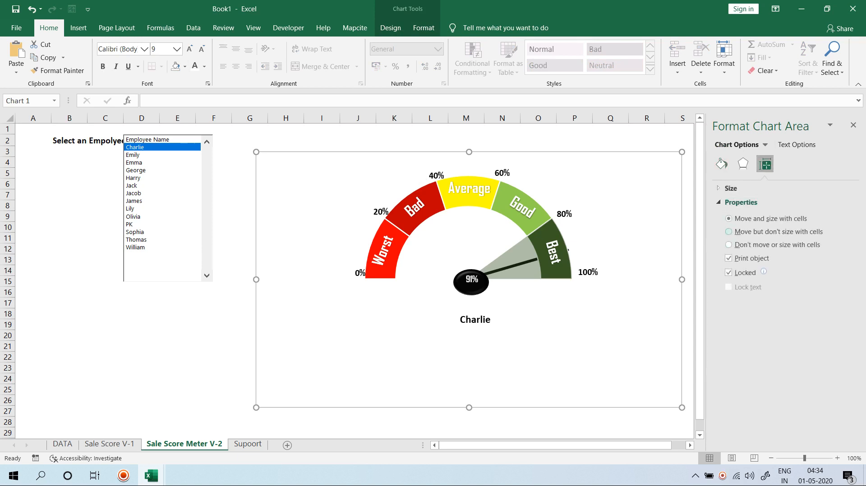
left_click(729, 232)
Step: Merge cells A2:C2 and centre the "Select an Empolyee" label horizontally and vertically within them
left_click(70, 152)
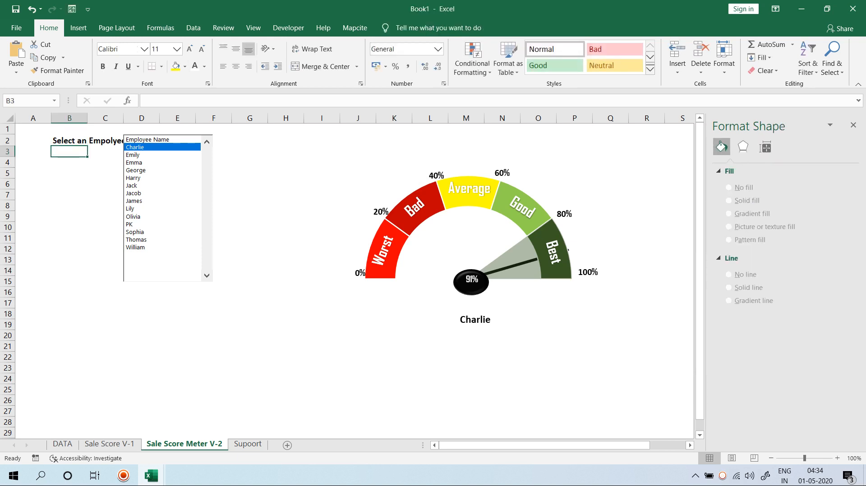
left_click(70, 141)
left_click_drag(27, 140, 106, 141)
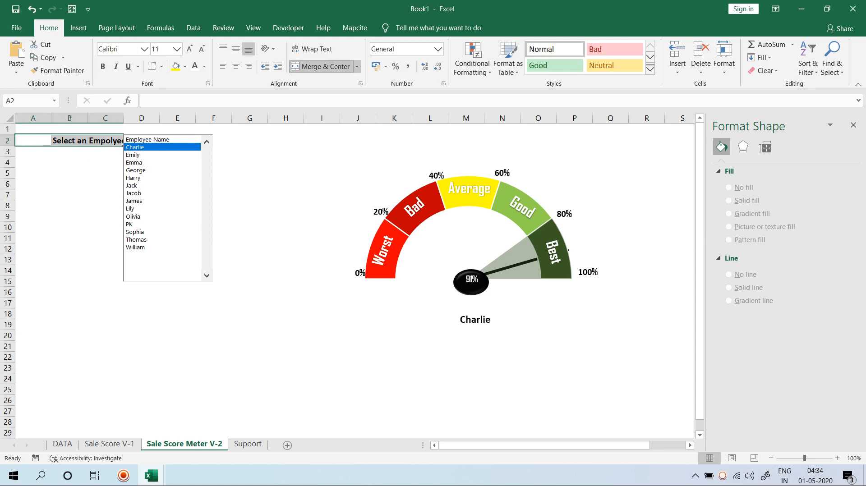
left_click(320, 66)
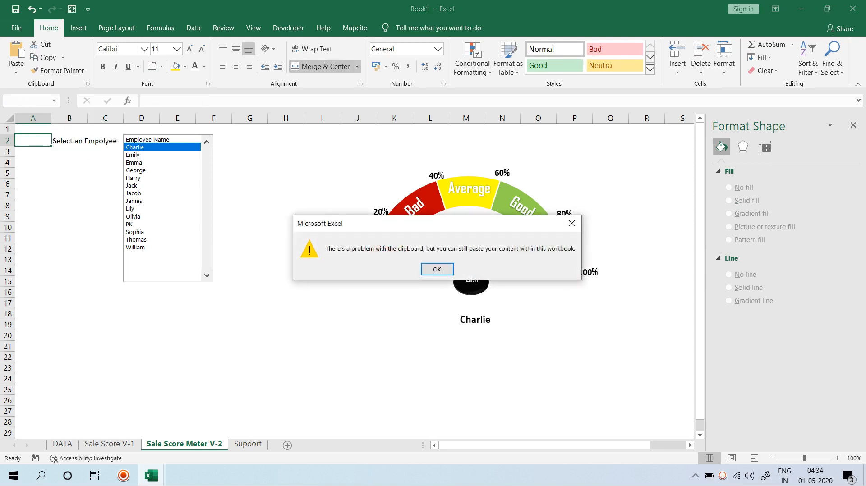
key("Return")
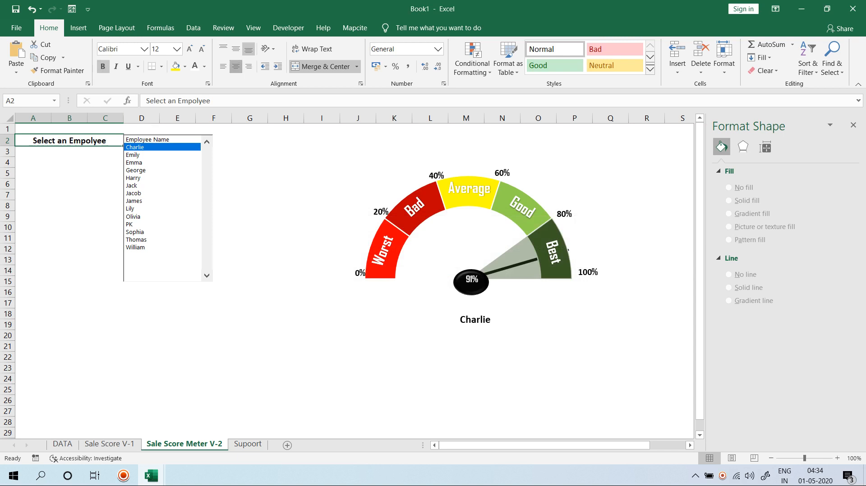
left_click(236, 66)
left_click(235, 49)
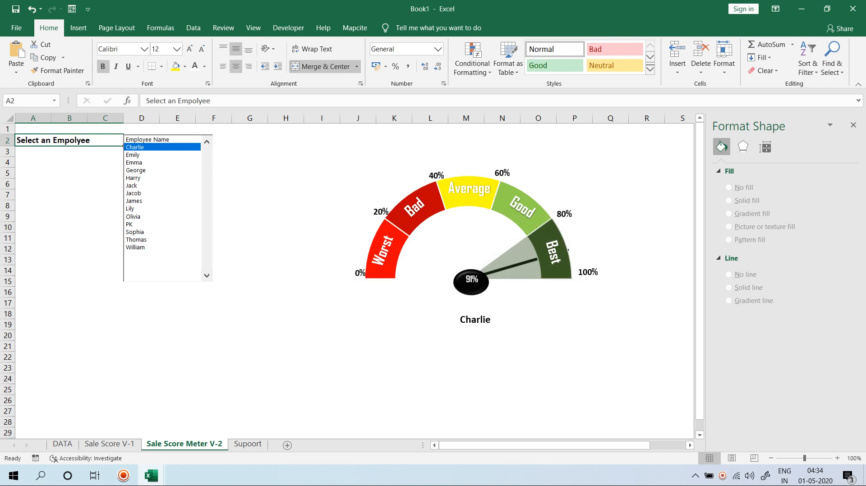
left_click(236, 66)
Step: Add a thick outside border around the merged "Select an Empolyee" heading
left_click(162, 66)
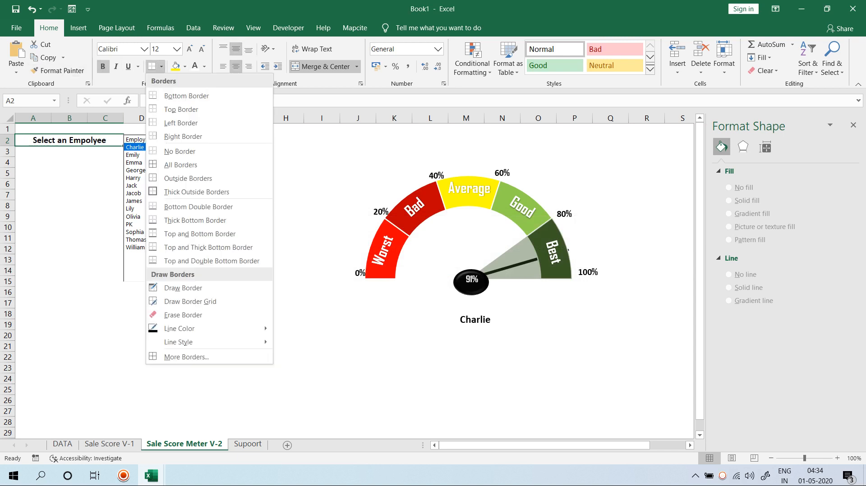
left_click(194, 192)
left_click(69, 207)
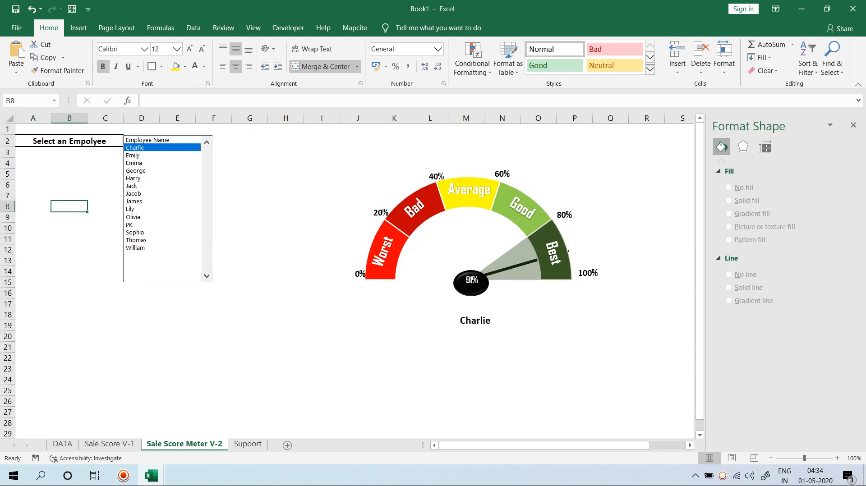
Step: Try several different employees in the list to test the gauge's needle, and close the formatting pane
left_click(144, 156)
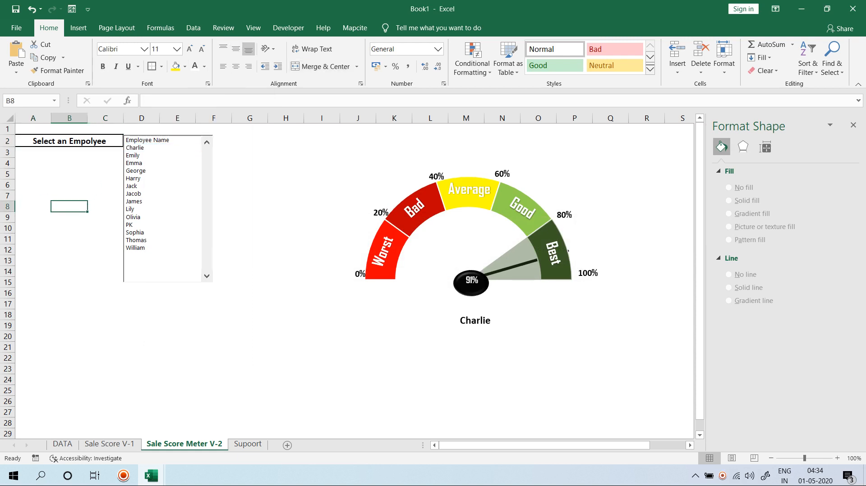
left_click(144, 217)
left_click(144, 240)
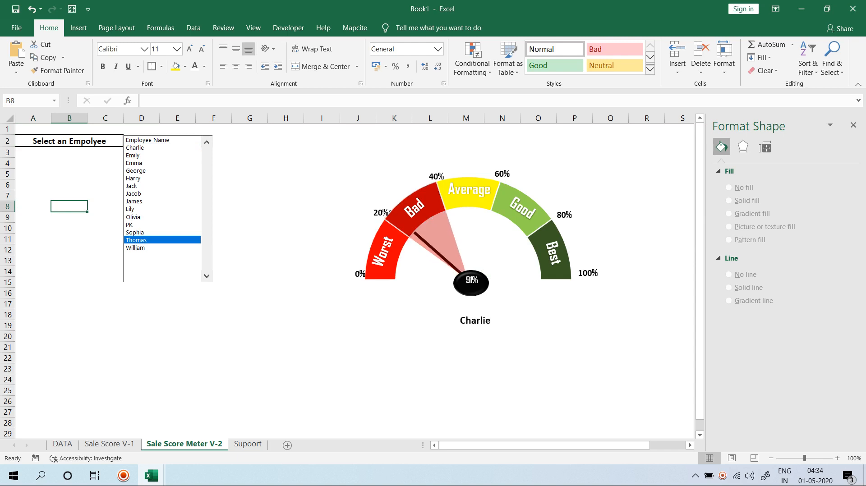
left_click(853, 125)
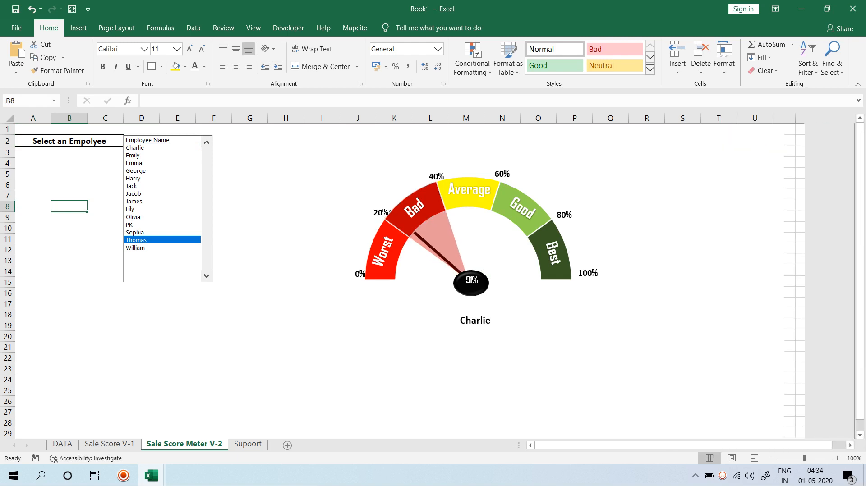